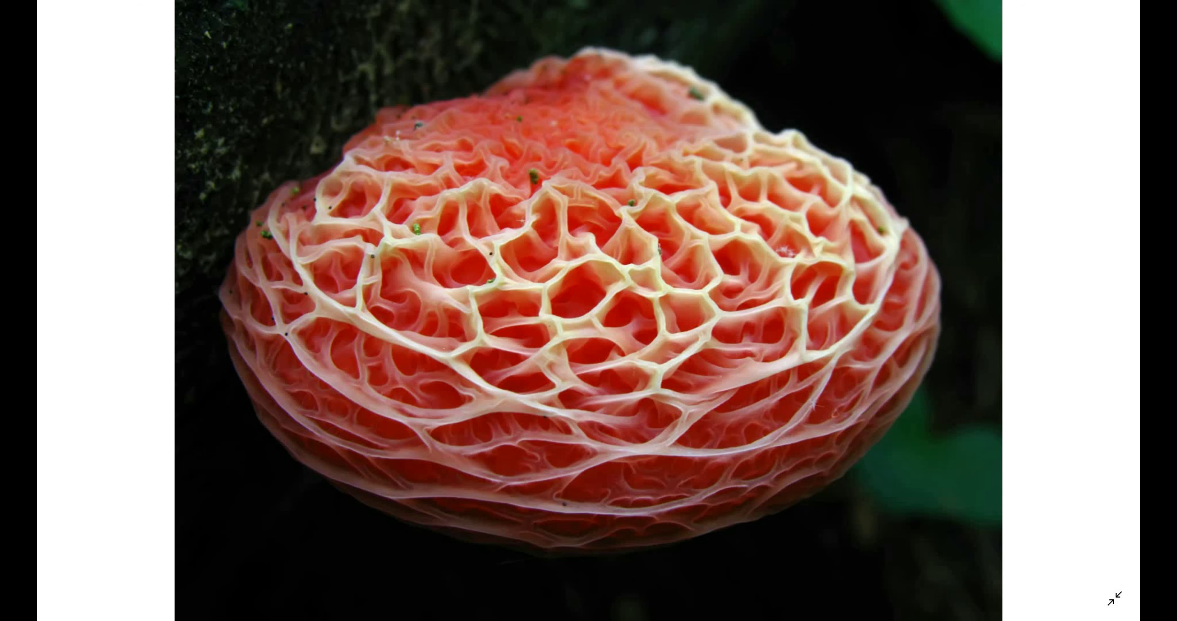
Exit full-screen view of the mushroom photo and minimize Photos to reveal the desktop.
left_click(1115, 598)
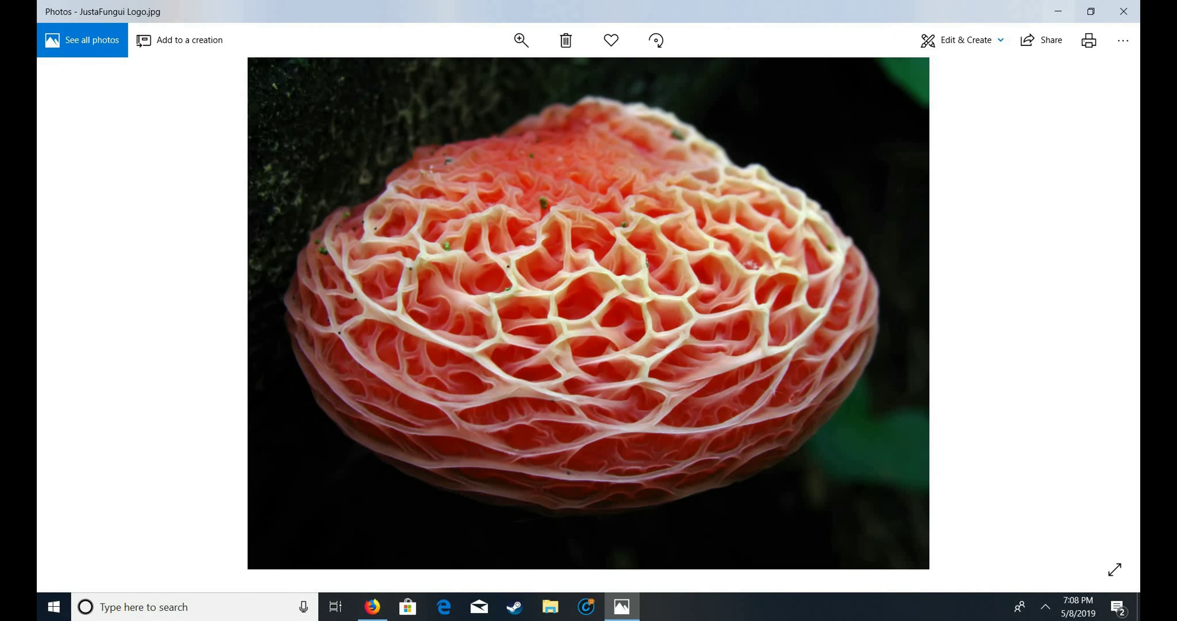
left_click(1057, 11)
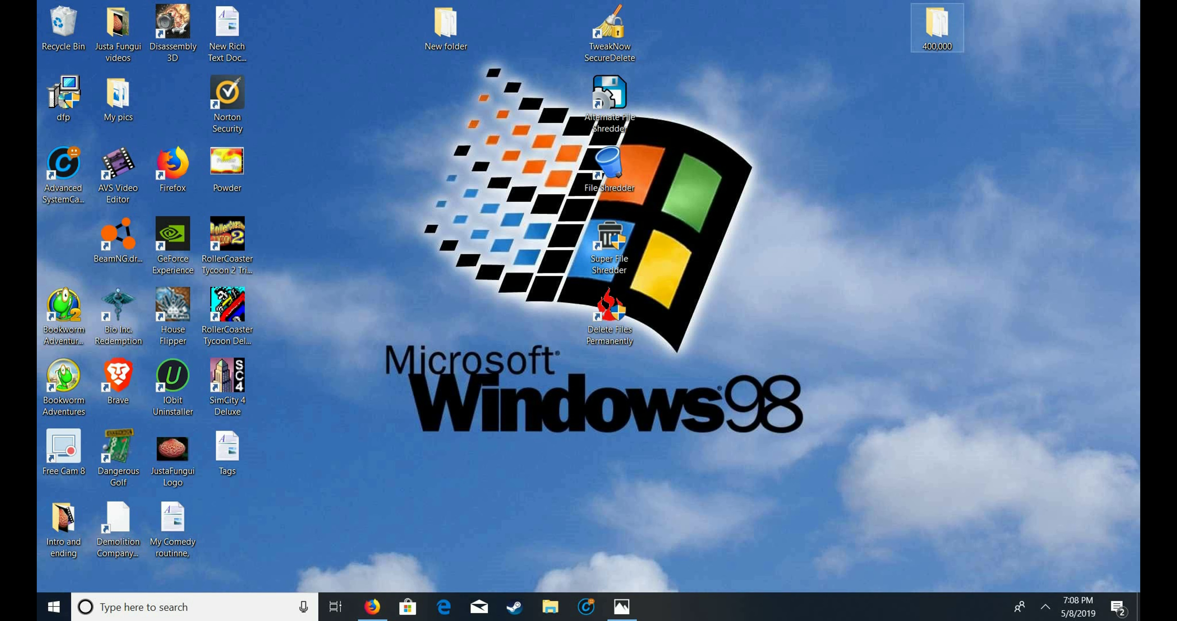
double_click(937, 28)
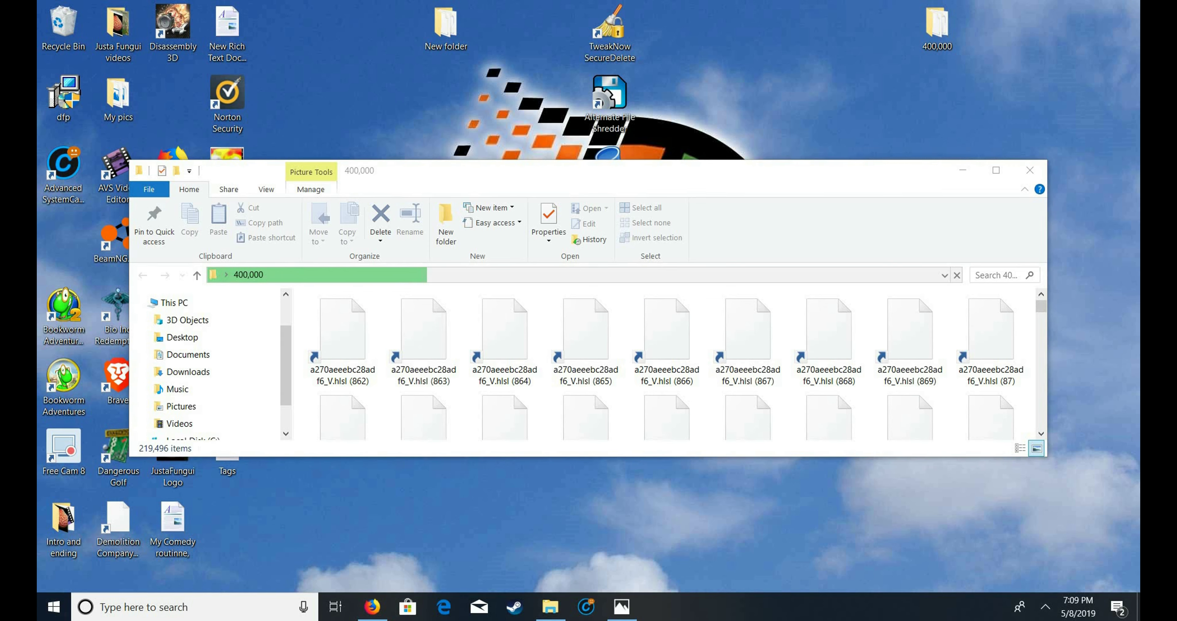
right_click(866, 158)
left_click(905, 202)
right_click(847, 101)
left_click(1029, 171)
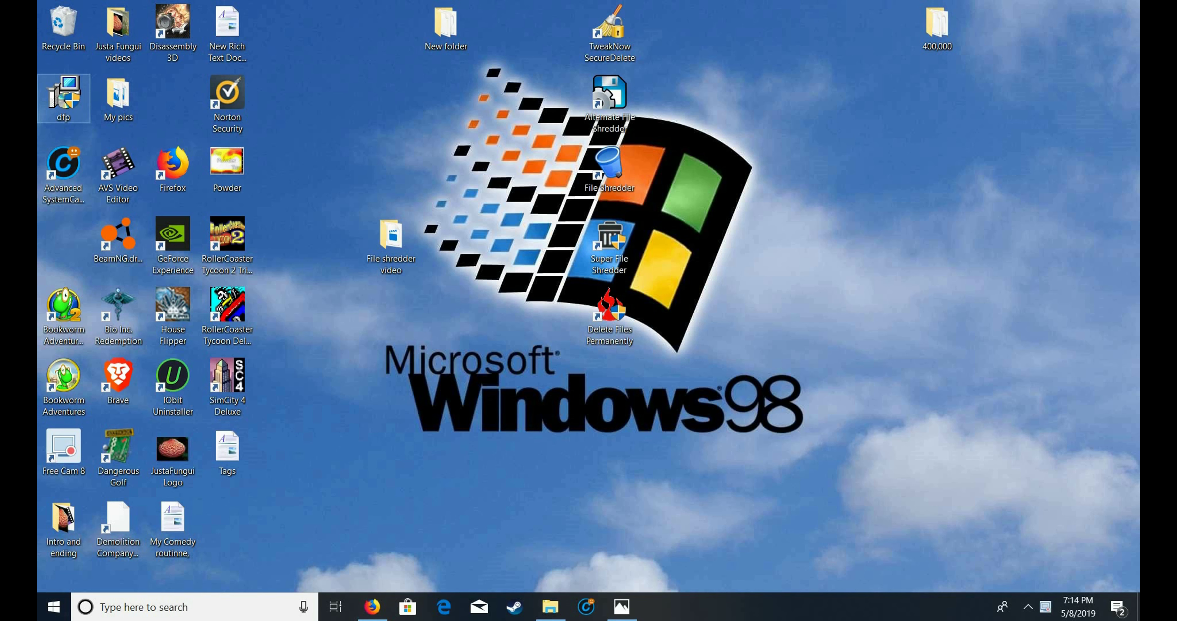
Drag the dfp shortcut off its spot on the desktop.
left_click_drag(63, 94, 64, 26)
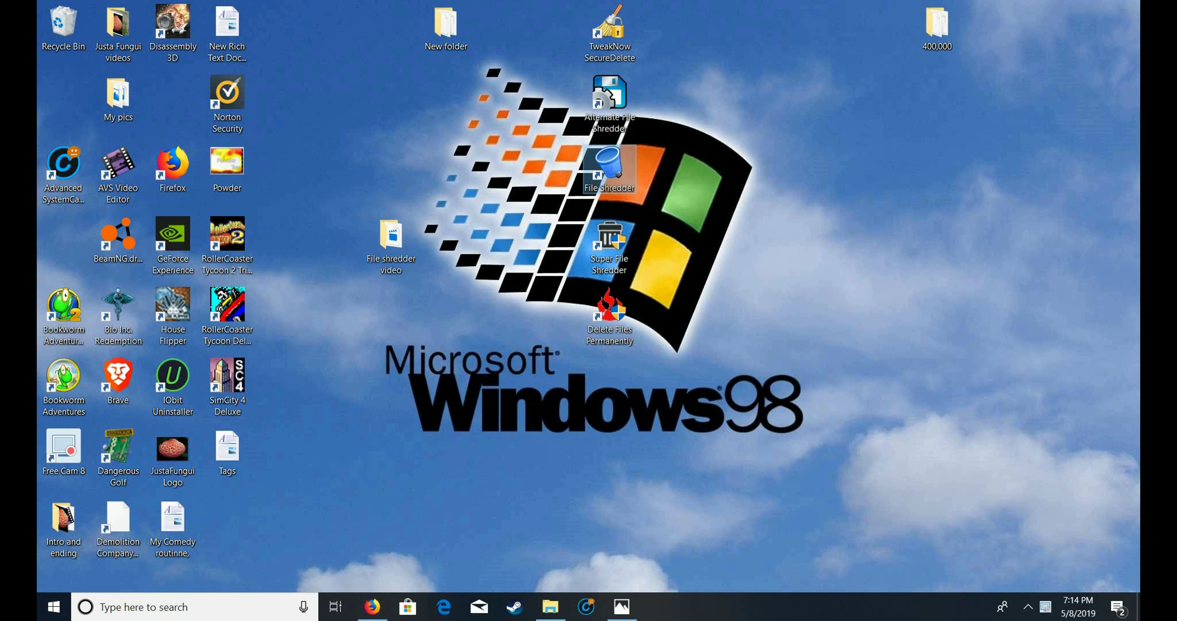
Launch File Shredder and open New folder beside it, arranging both windows.
double_click(608, 165)
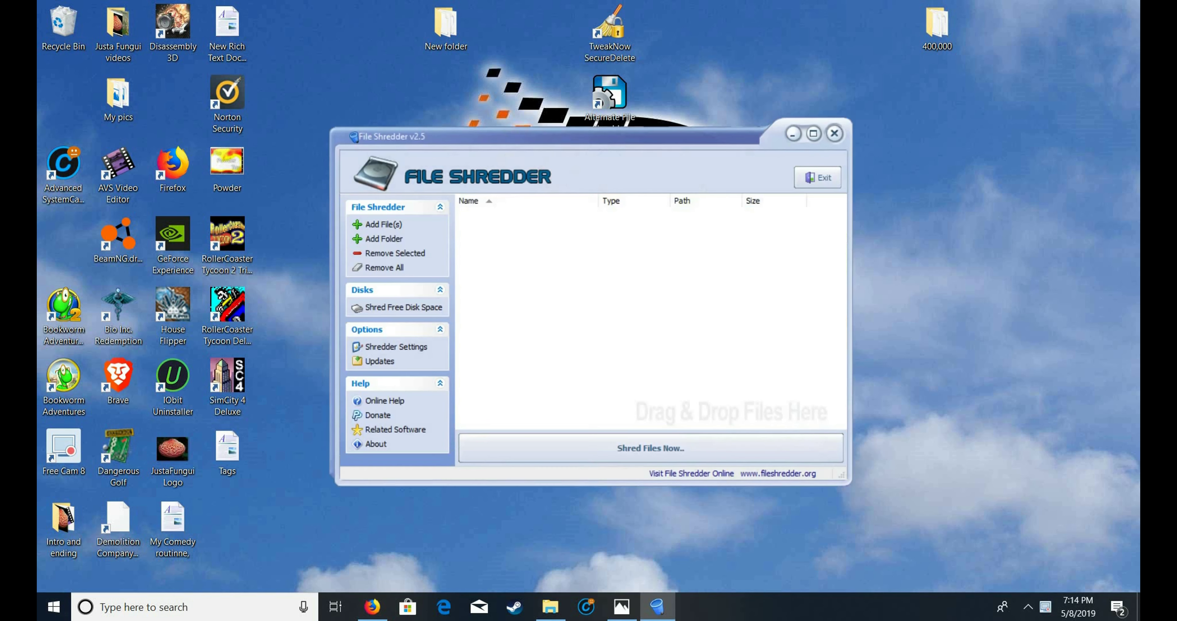
left_click(445, 27)
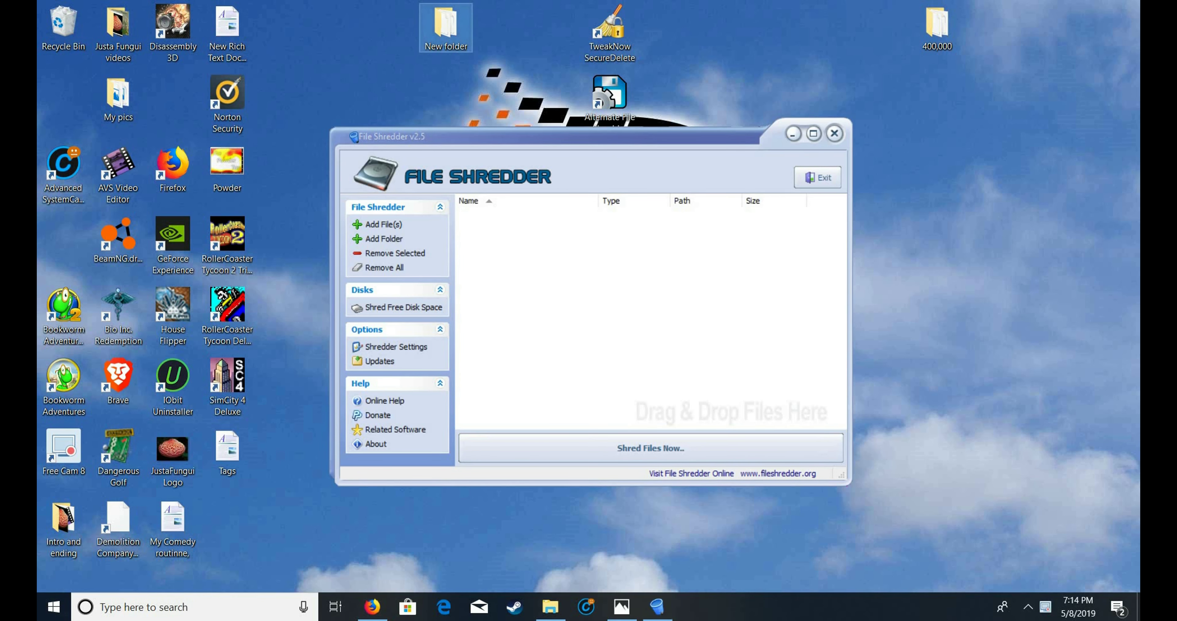
double_click(446, 28)
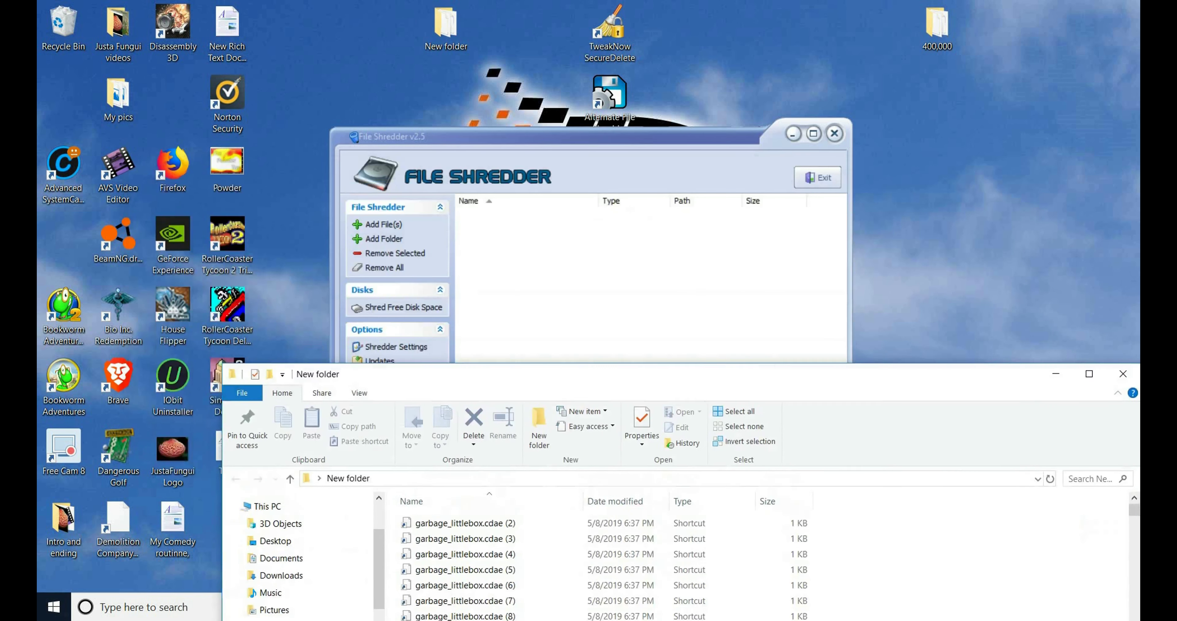
left_click_drag(593, 374, 593, 390)
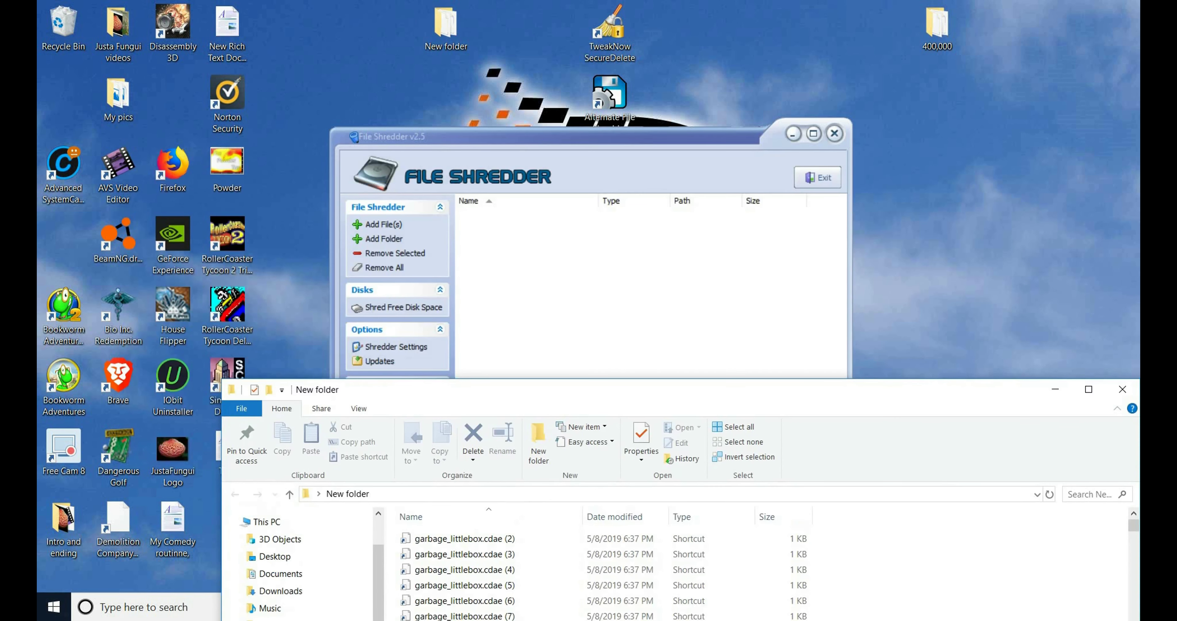
left_click_drag(548, 136, 528, 94)
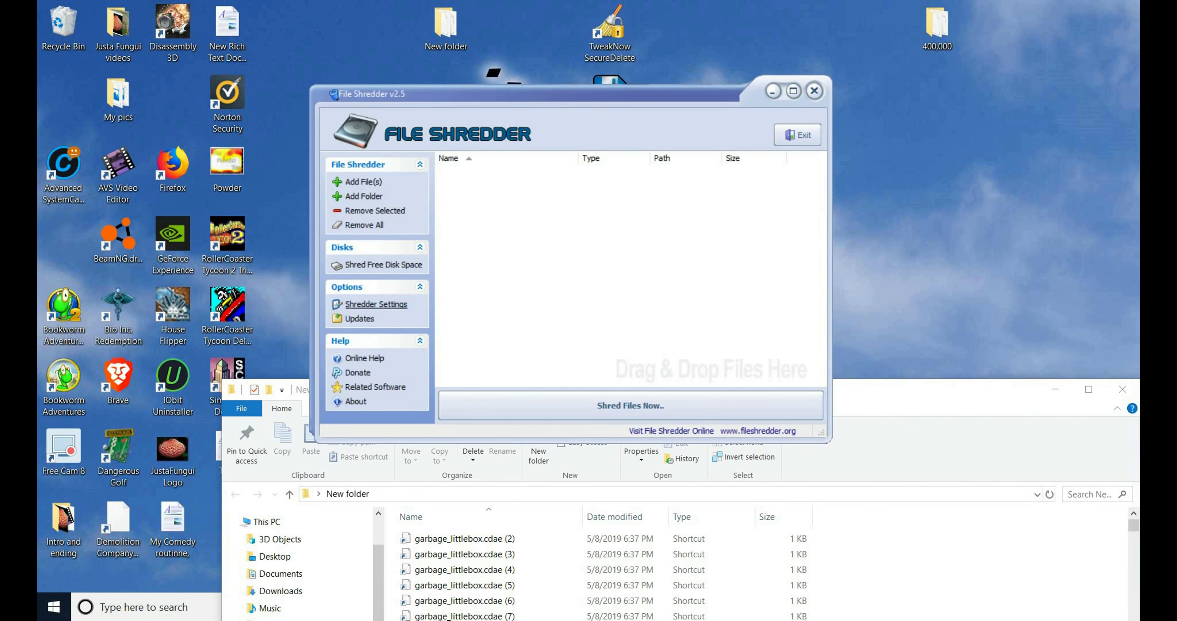
Set File Shredder's default secure algorithm to Guttman algorithm 35 passes.
left_click(376, 304)
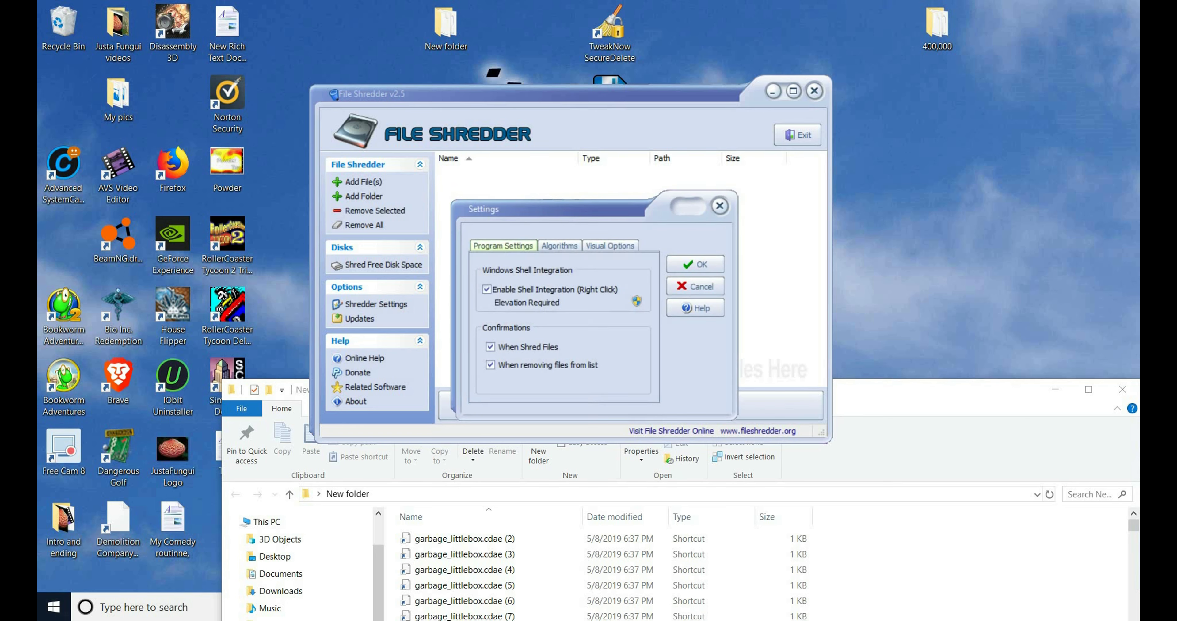
left_click(559, 246)
left_click(630, 283)
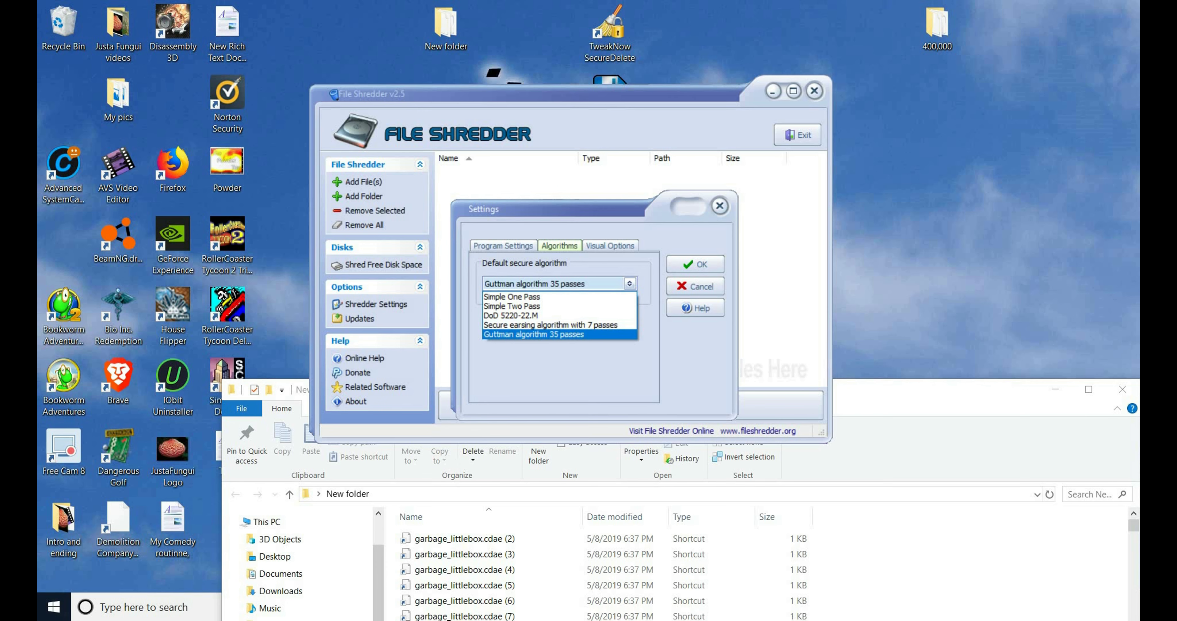
left_click(548, 334)
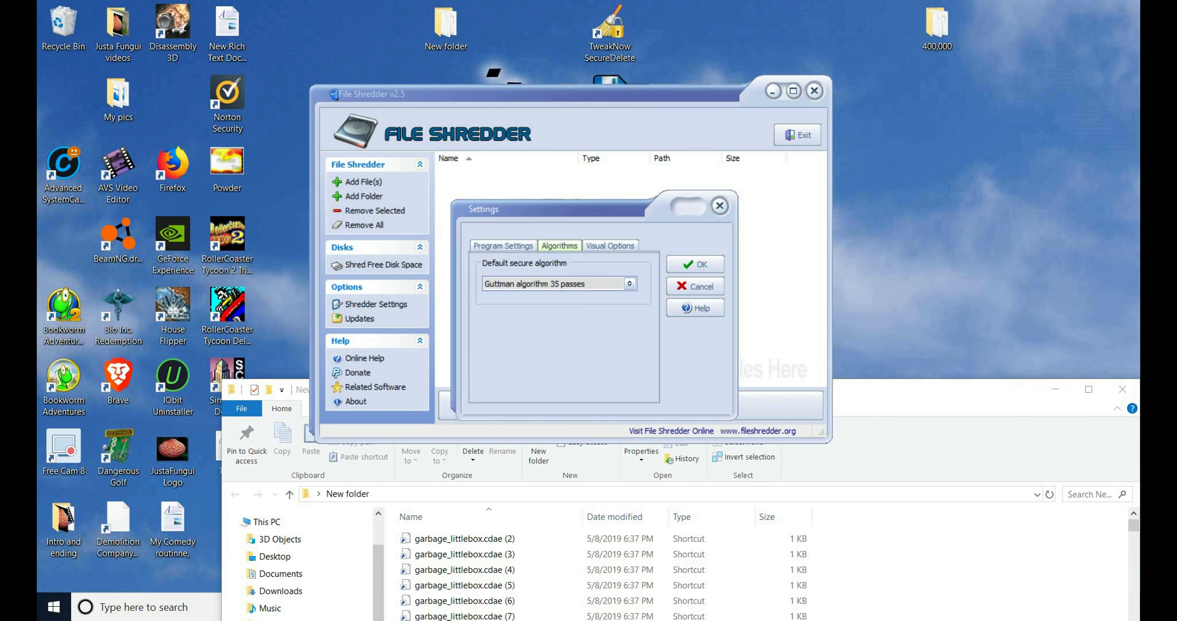
left_click(695, 264)
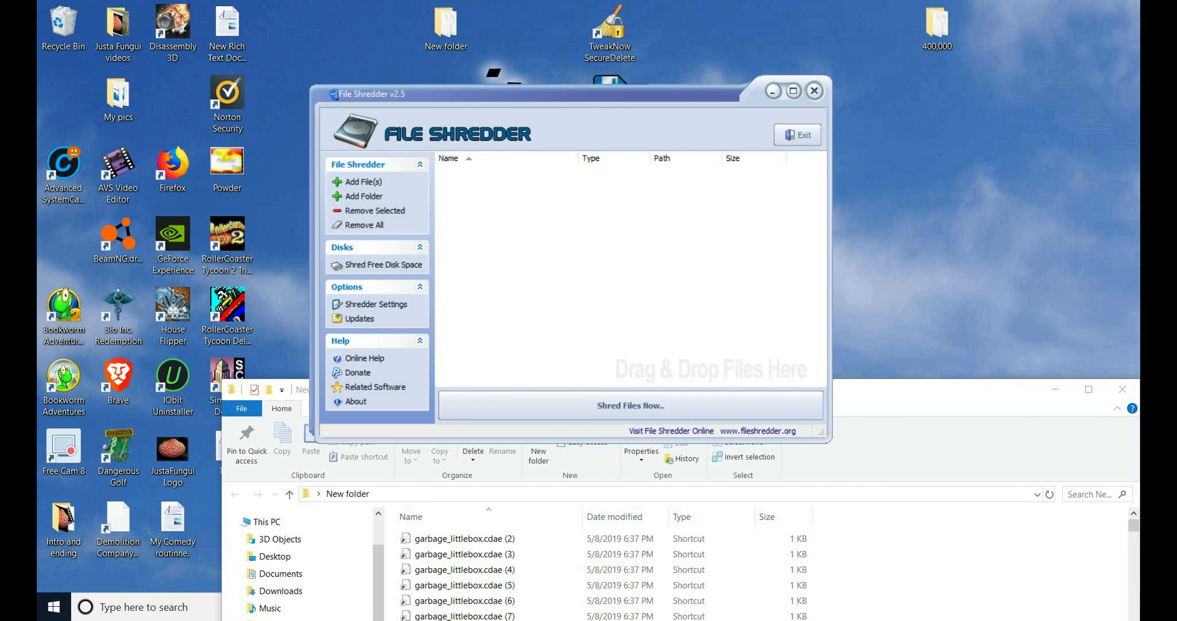
Select 500 garbage_littlebox shortcuts in New folder with a selection box and Shift+Down.
left_click(873, 438)
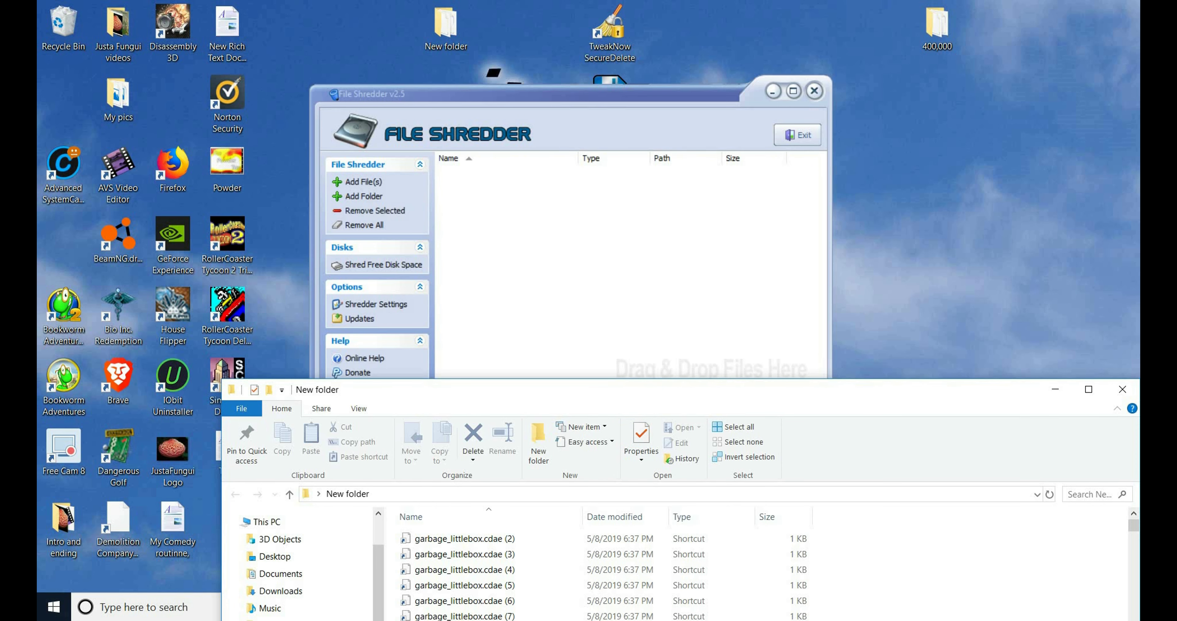
left_click_drag(639, 389, 531, 188)
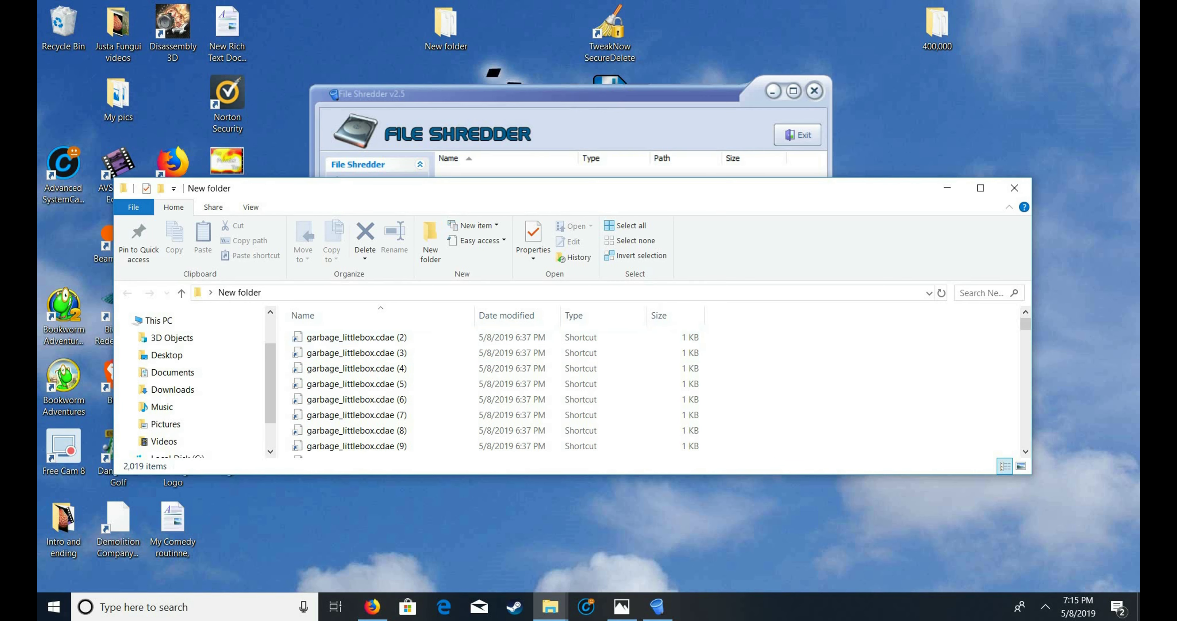
left_click_drag(710, 330, 710, 462)
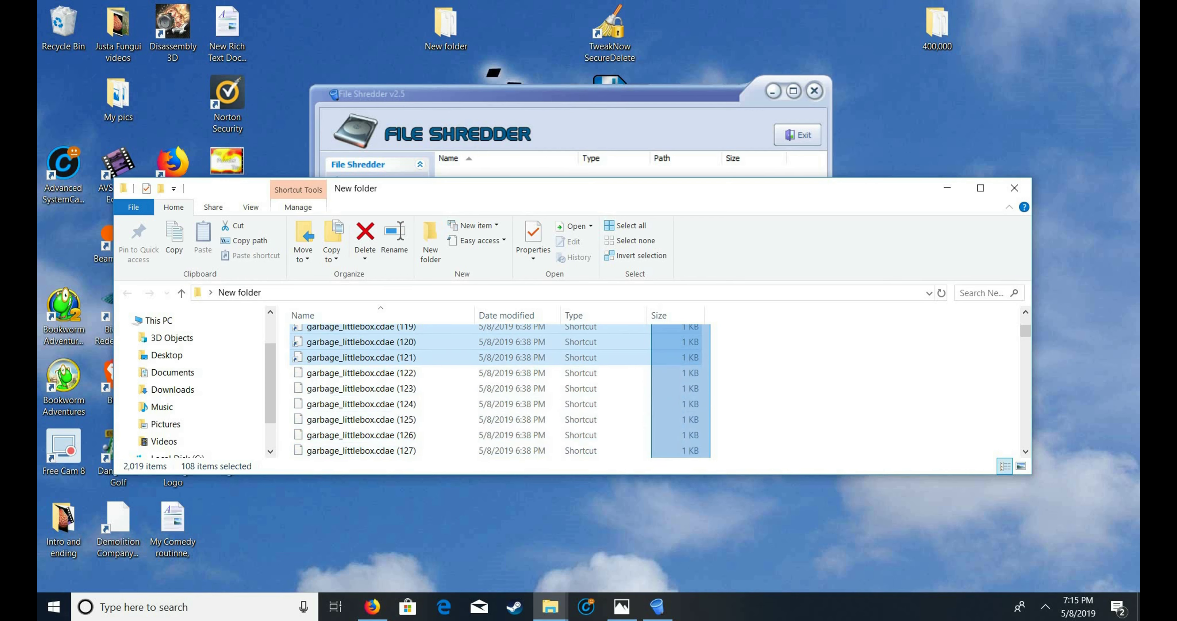
key("shift+Down")
key("shift+Down")
key("shift+Down")
key("shift+Down")
key("shift+Down")
key("shift+Down")
key("shift+Down")
key("shift+Down")
key("shift+Down")
key("shift+Down")
key("shift+Down")
key("shift+Down")
key("shift+Down")
key("shift+Down")
key("shift+Down")
key("shift+Down")
key("shift+Down")
key("shift+Down")
key("shift+Down")
key("shift+Down")
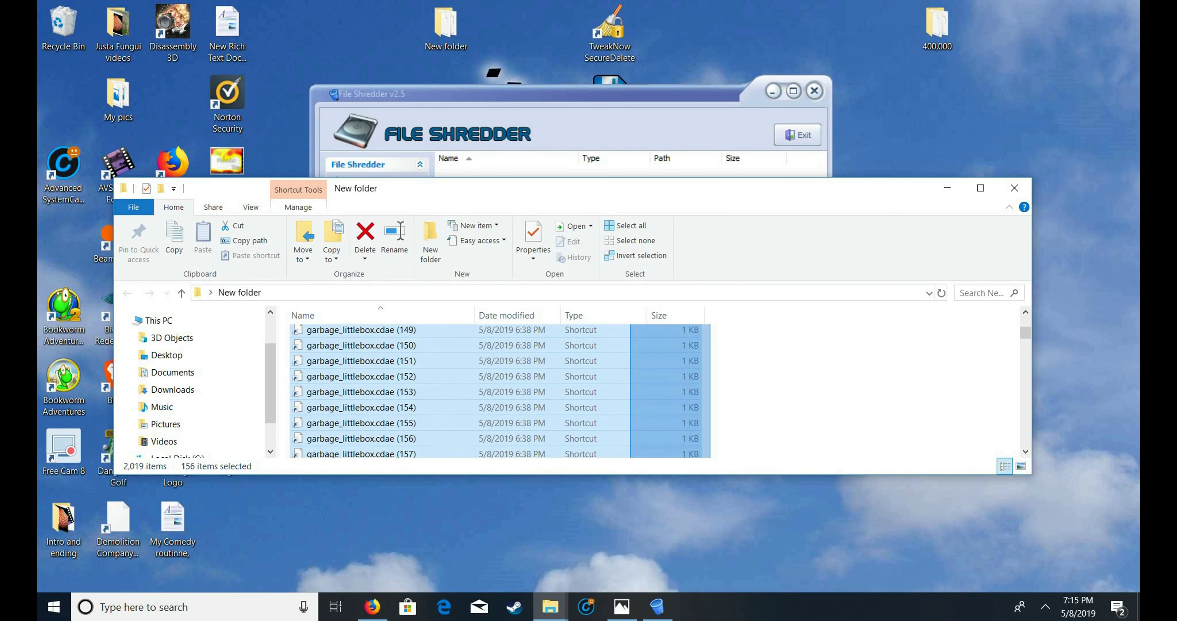
key("shift+Down")
key("shift+Down")
key("shift+Down")
key("shift+Down")
key("shift+Down")
key("shift+Down")
key("shift+Down")
key("shift+Down")
key("shift+Down")
key("shift+Down")
key("shift+Down")
key("shift+Down")
key("shift+Down")
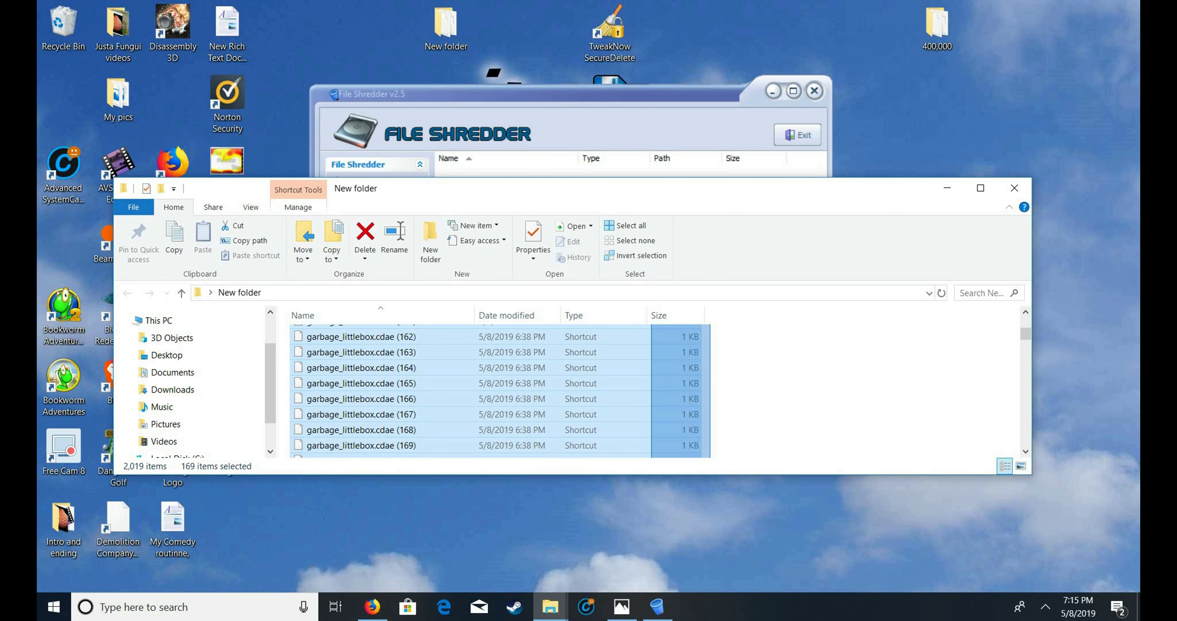
key("shift+Down")
key("shift+Down")
key("shift+Down")
key("shift+Down")
key("shift+Down")
key("shift+Down")
key("shift+Down")
key("shift+Down")
key("shift+Down")
key("shift+Down")
key("shift+Down")
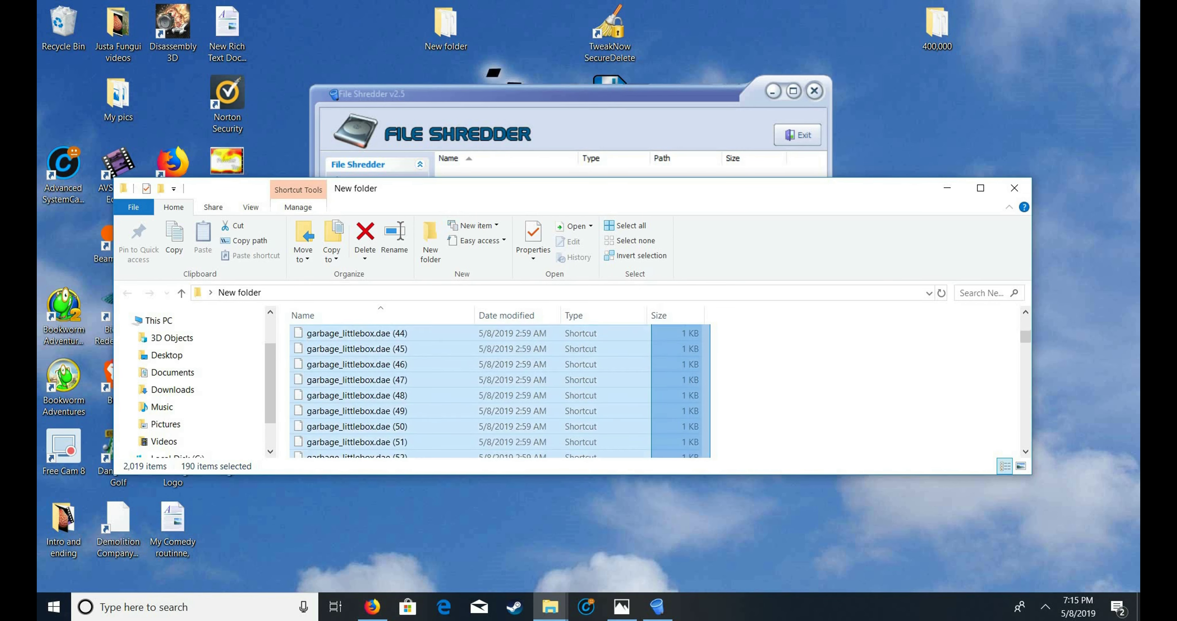
scroll(498, 390, "down", 20)
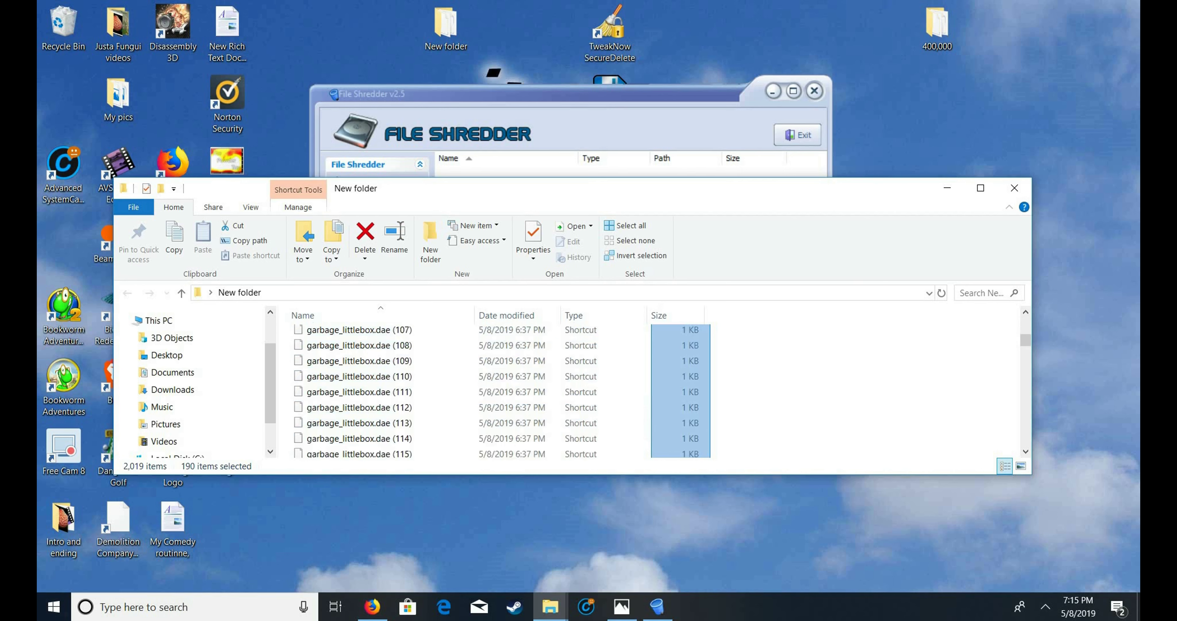
left_click_drag(651, 458, 425, 385)
Drop the 500 selected shortcuts into File Shredder and shred them, confirming with OK.
left_click_drag(496, 189, 618, 360)
left_click_drag(685, 525, 712, 270)
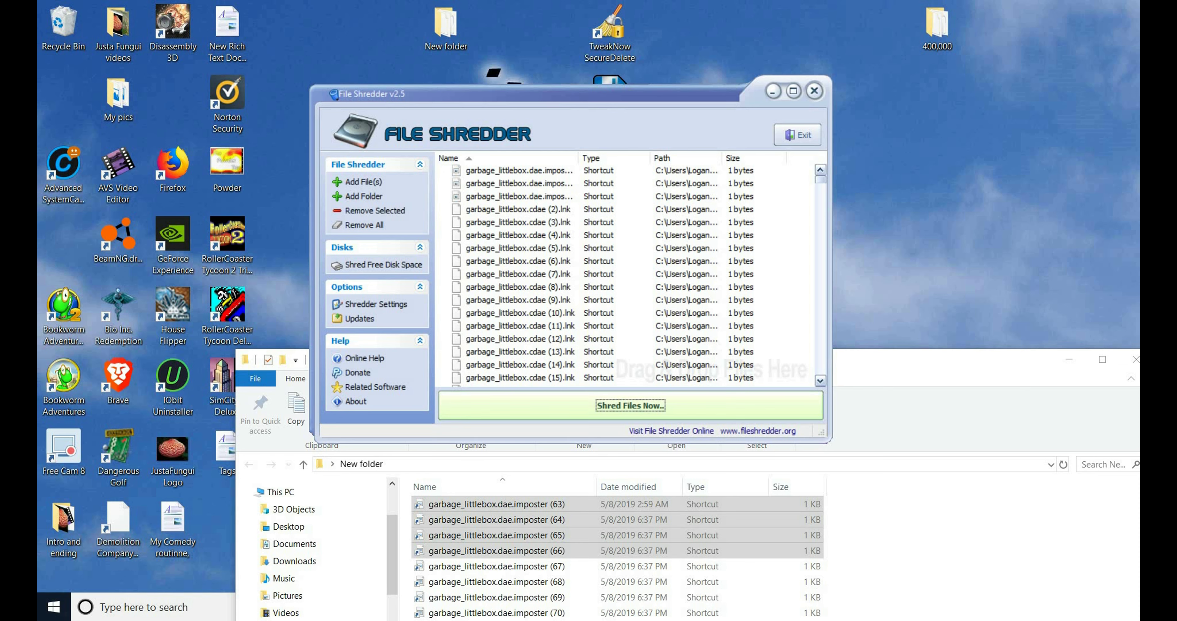
left_click(630, 406)
left_click(629, 323)
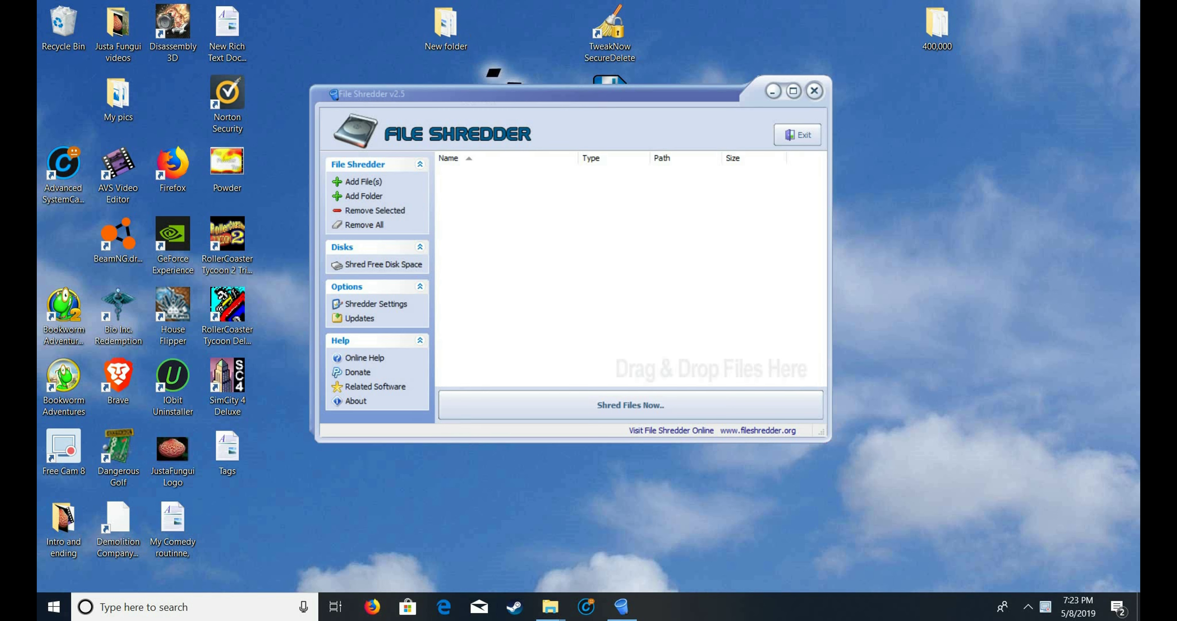
Queue the entire New folder in File Shredder and shred it, confirming with OK.
left_click_drag(446, 23, 585, 252)
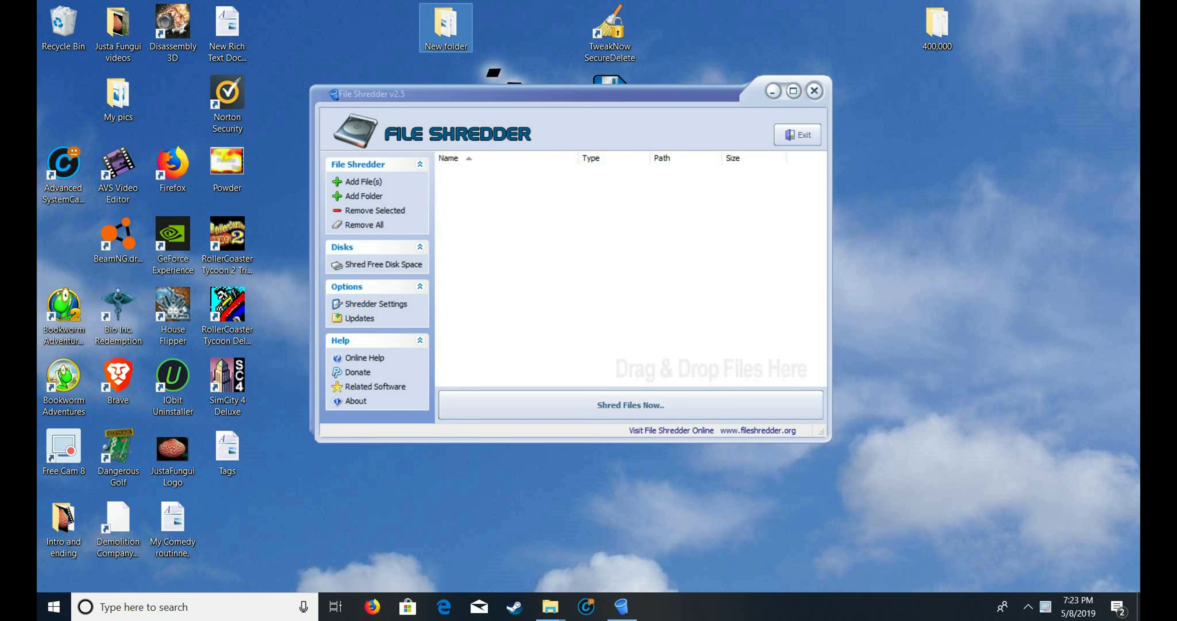
double_click(445, 28)
scroll(457, 268, "down", 3)
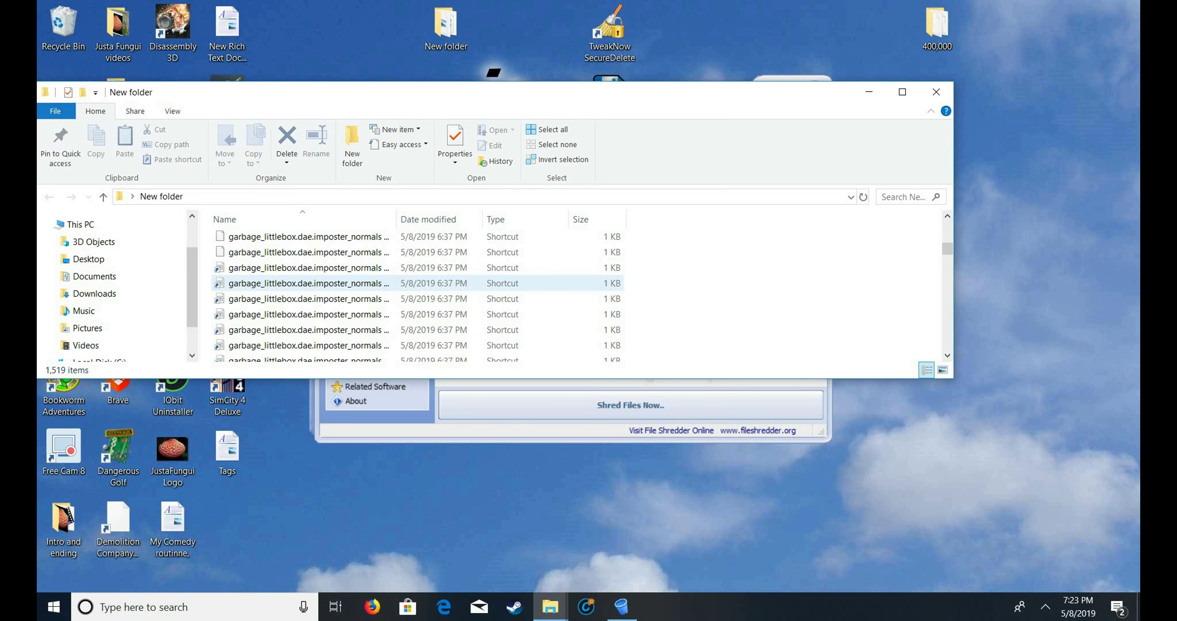
left_click(936, 92)
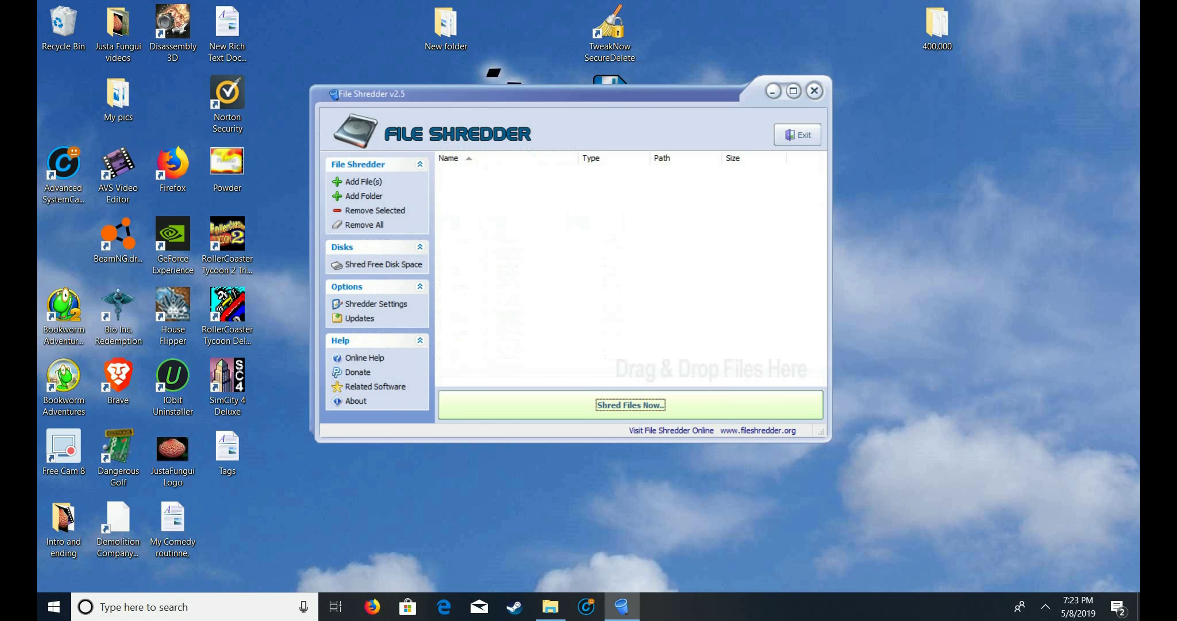
left_click_drag(445, 25, 617, 319)
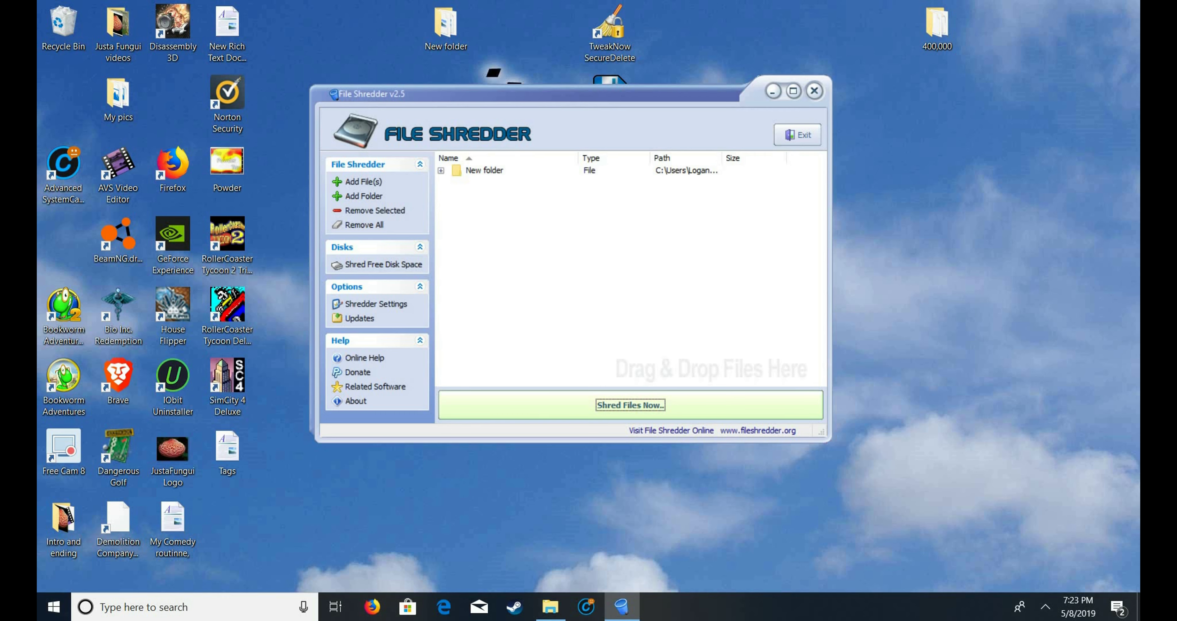
left_click(631, 405)
left_click(629, 322)
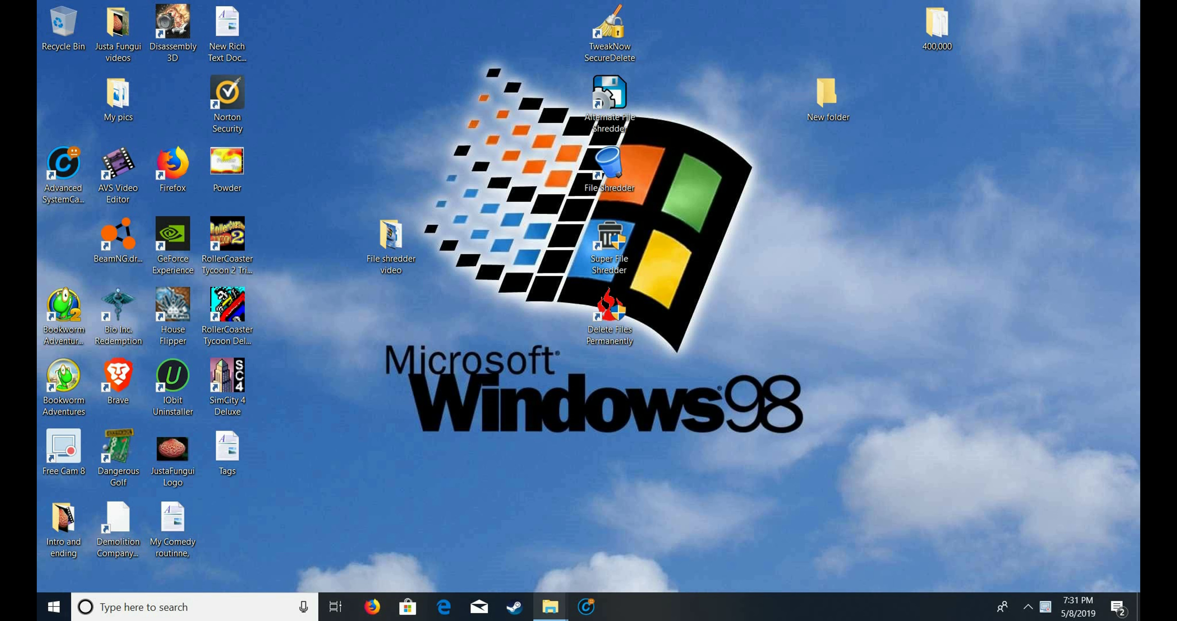
Get ready to launch Alternate File Shredder from its desktop shortcut.
mouse_move(550, 606)
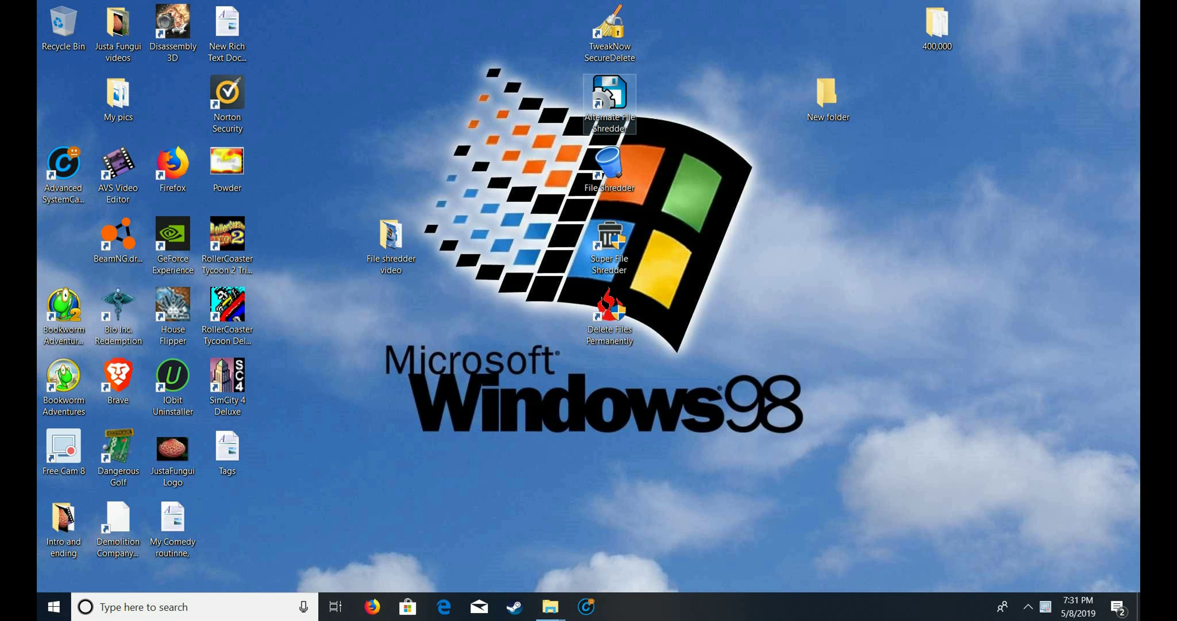
Launch Alternate File Shredder, open New folder, and select 501 of its 2,019 shortcuts.
double_click(609, 96)
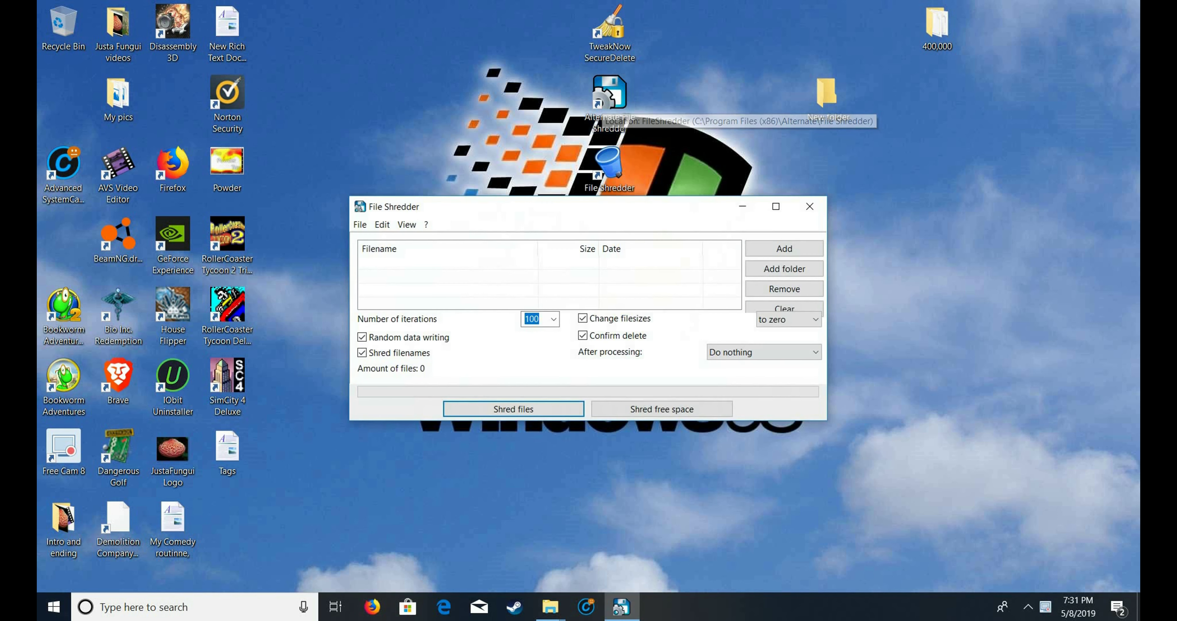
left_click_drag(593, 207, 728, 262)
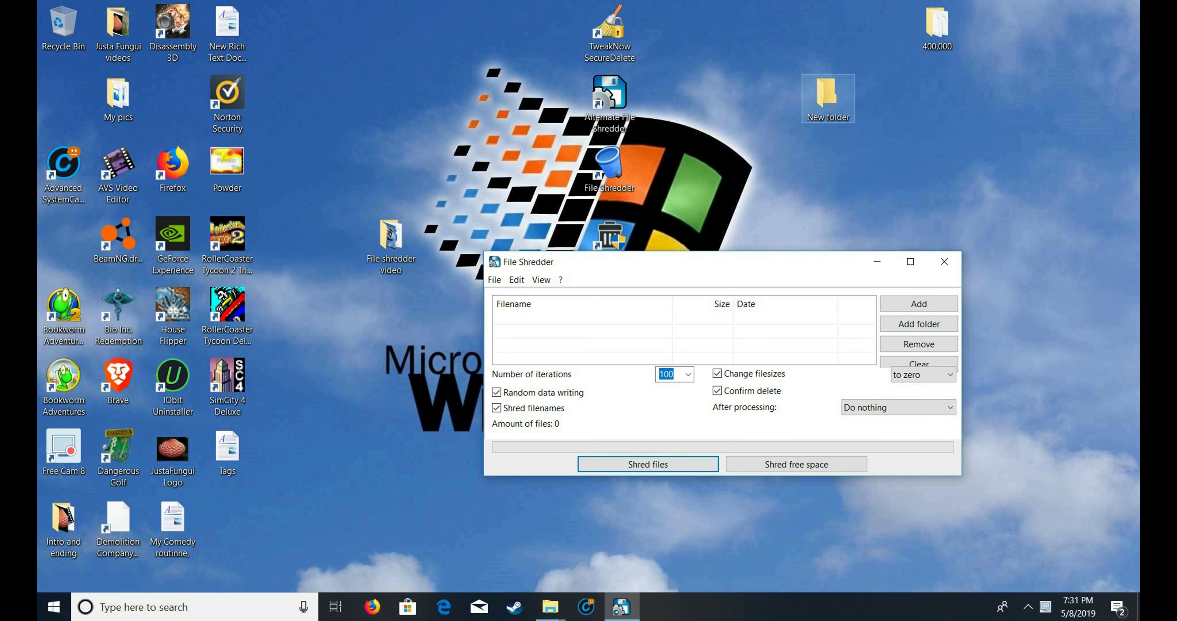
left_click(827, 96)
double_click(827, 96)
left_click_drag(794, 429, 439, 536)
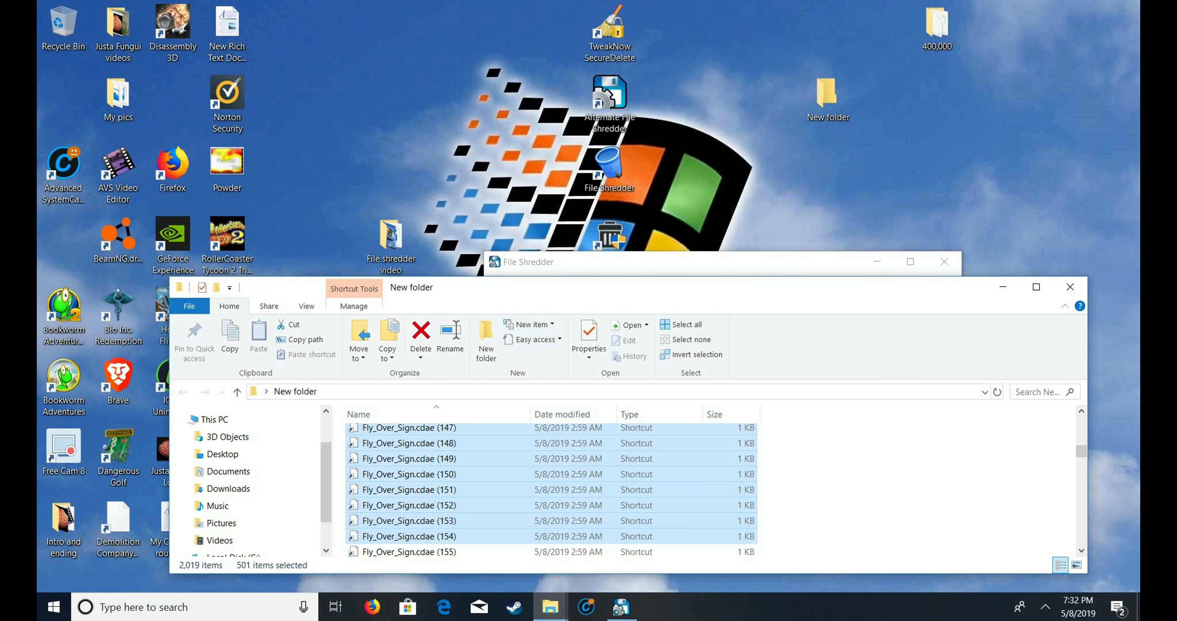
Bring the shredder forward with the queued files and keep iterations at 100.
left_click(567, 263)
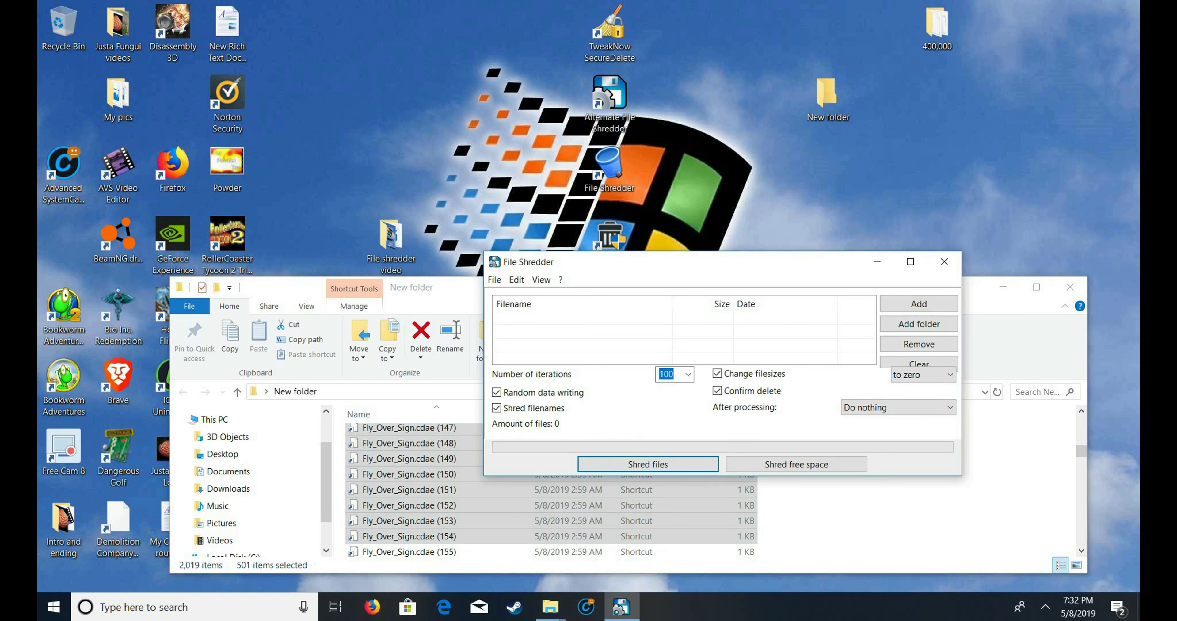
left_click_drag(438, 414, 589, 409)
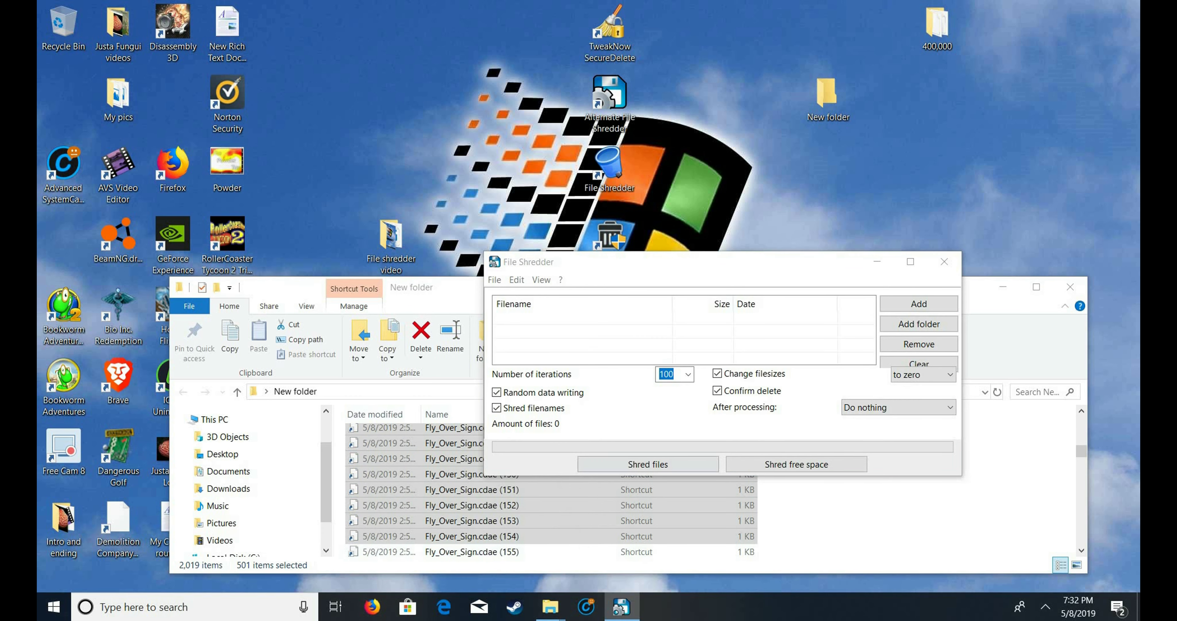
left_click(688, 374)
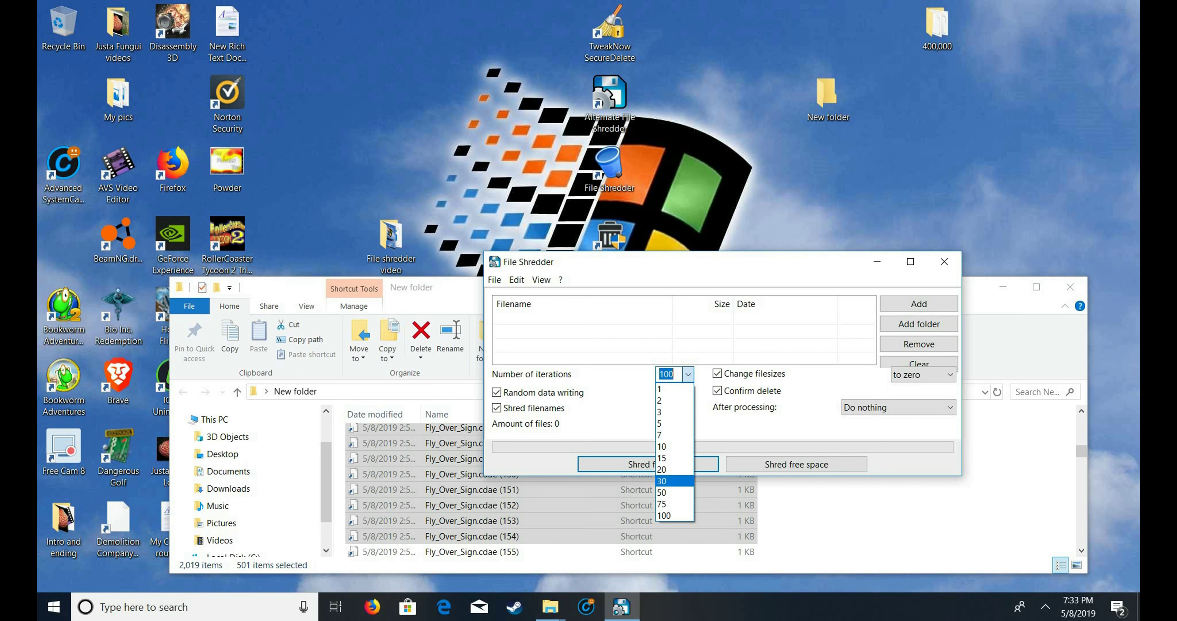
left_click(670, 516)
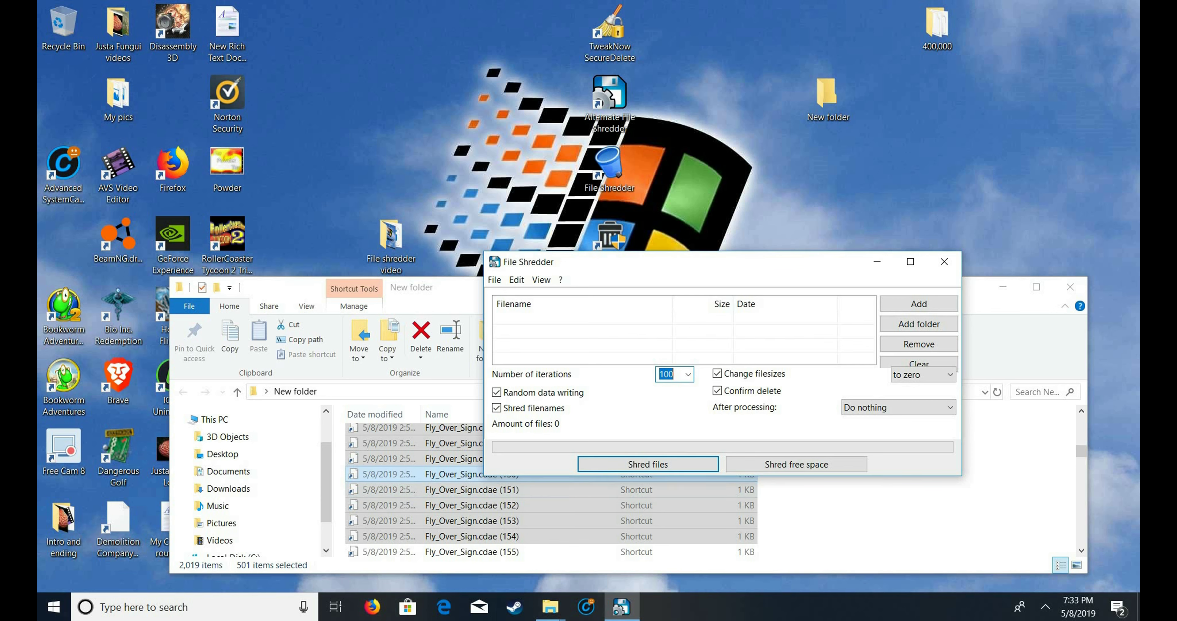
scroll(551, 489, "up", 1)
scroll(550, 489, "down", 1)
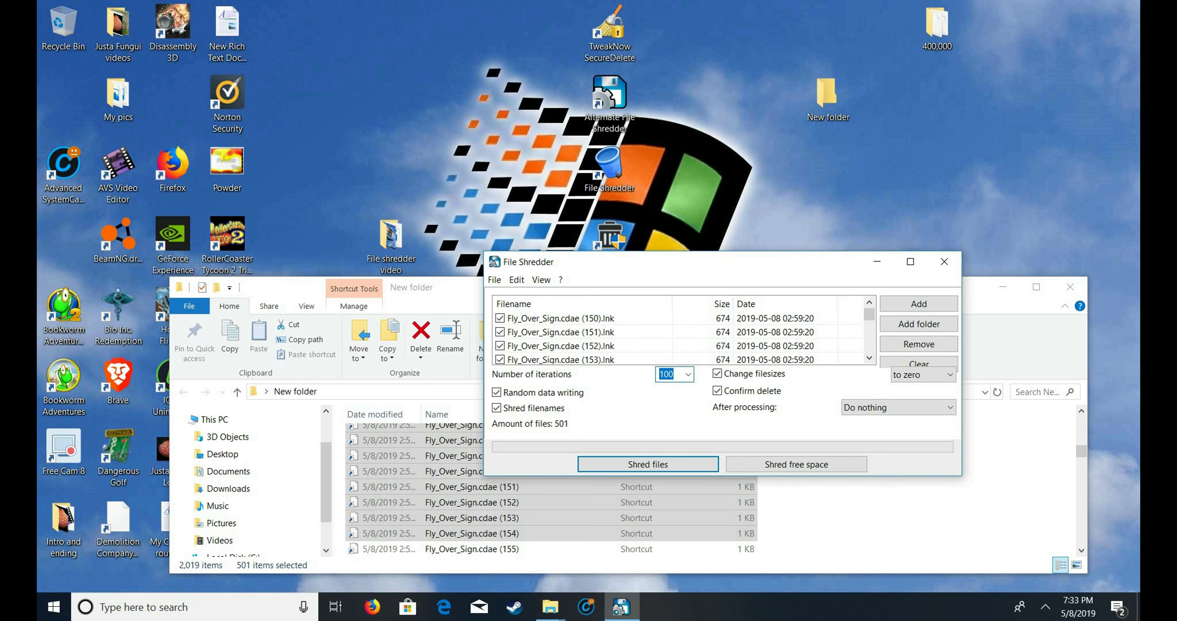
scroll(568, 334, "down", 14)
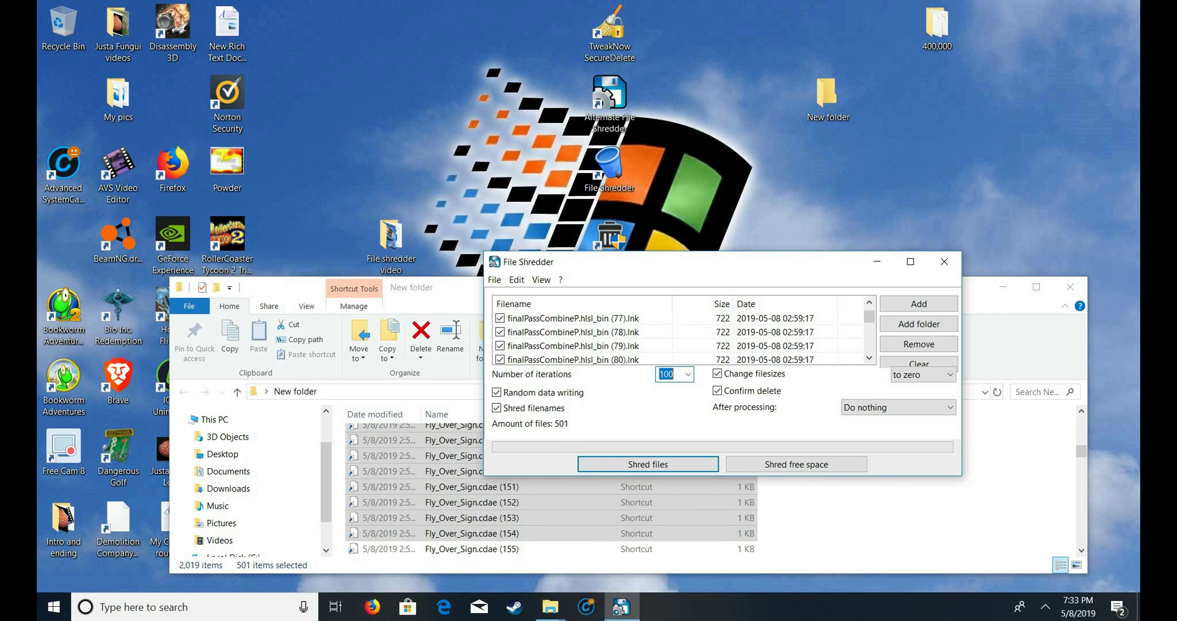
scroll(568, 335, "down", 10)
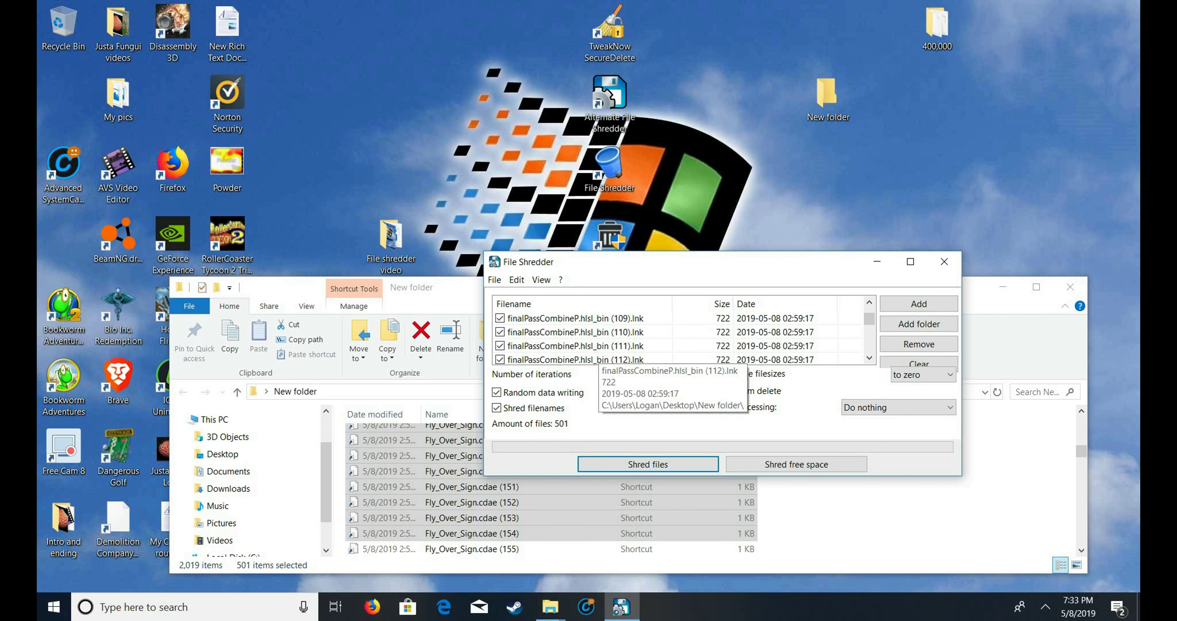
scroll(599, 354, "up", 20)
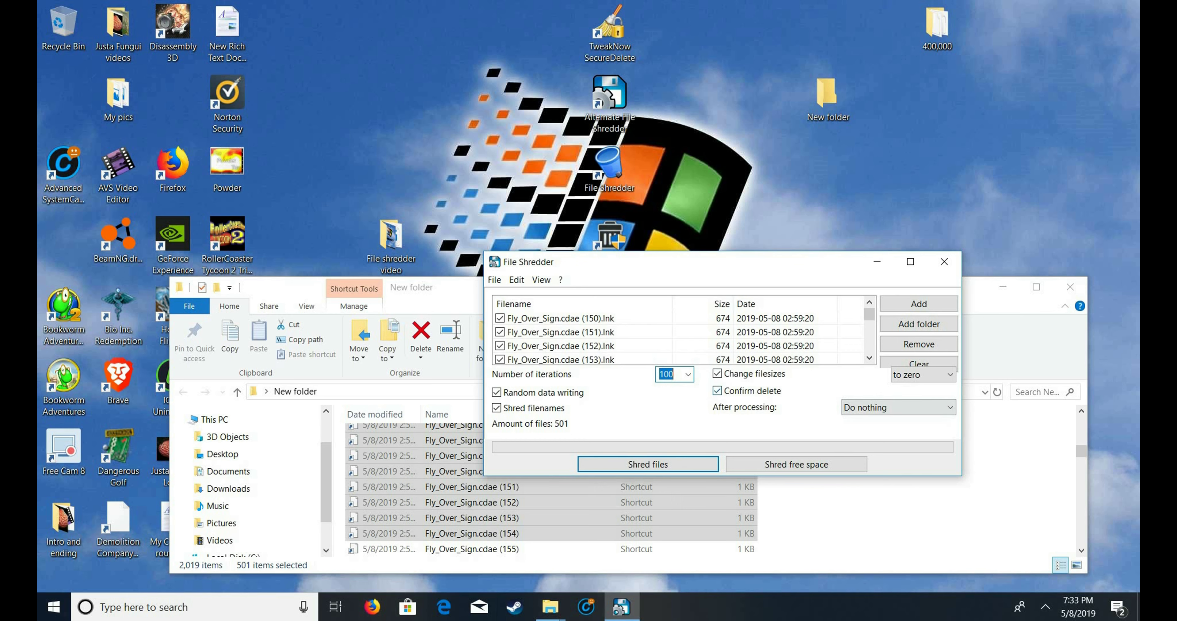
Keep file sizes changed to zero, after-processing at Do nothing, and start shredding 501 files.
left_click(928, 375)
left_click(924, 389)
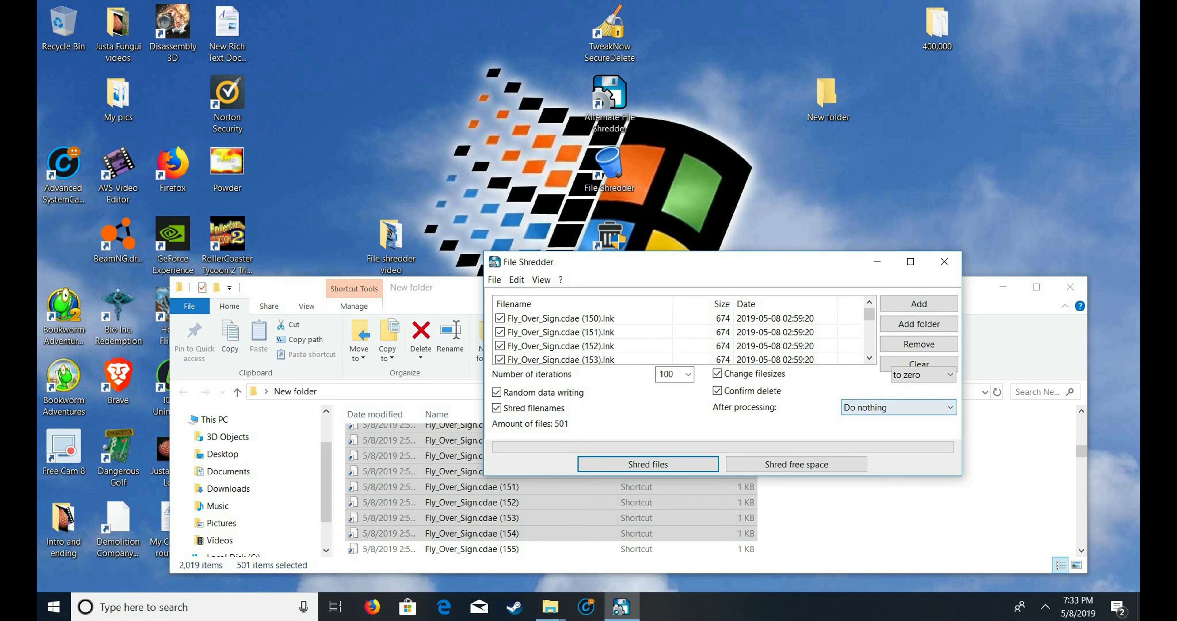
left_click(897, 406)
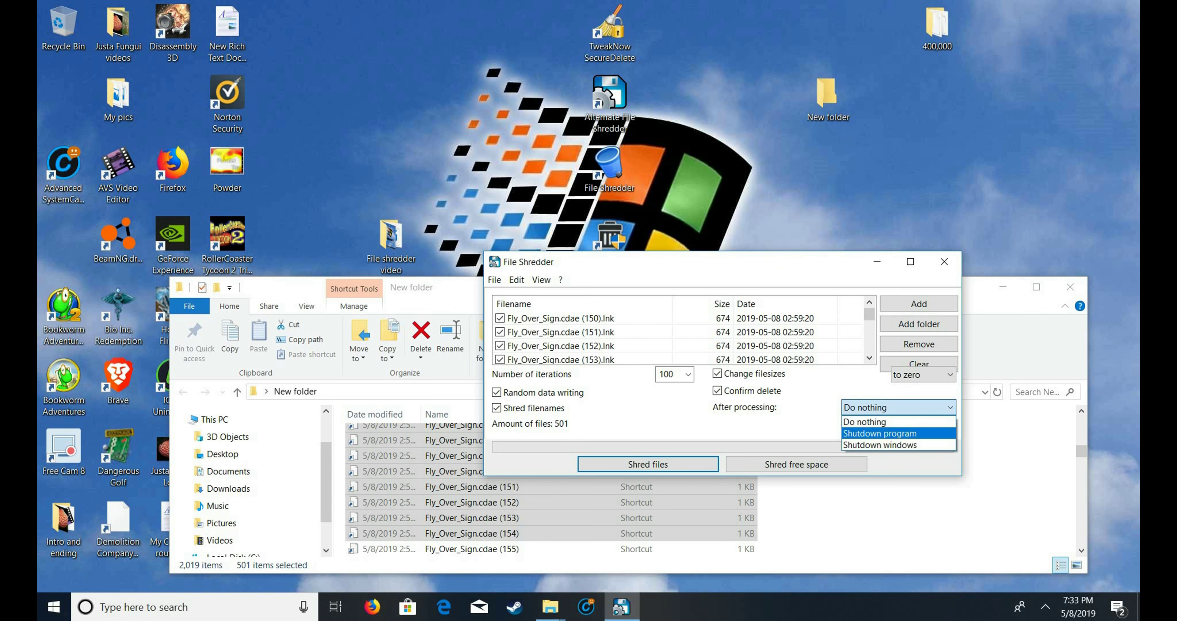
key("Up")
key("Escape")
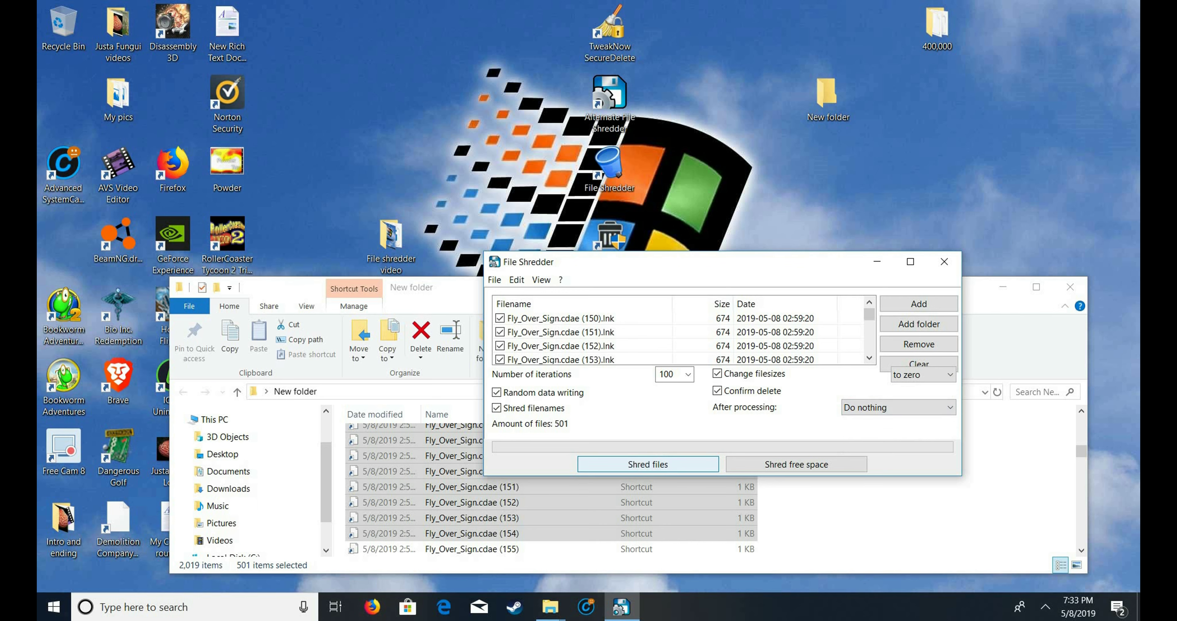
left_click(664, 465)
left_click(742, 398)
Approve Yes to all, then stop the slow 100-iteration run partway through.
key("Return")
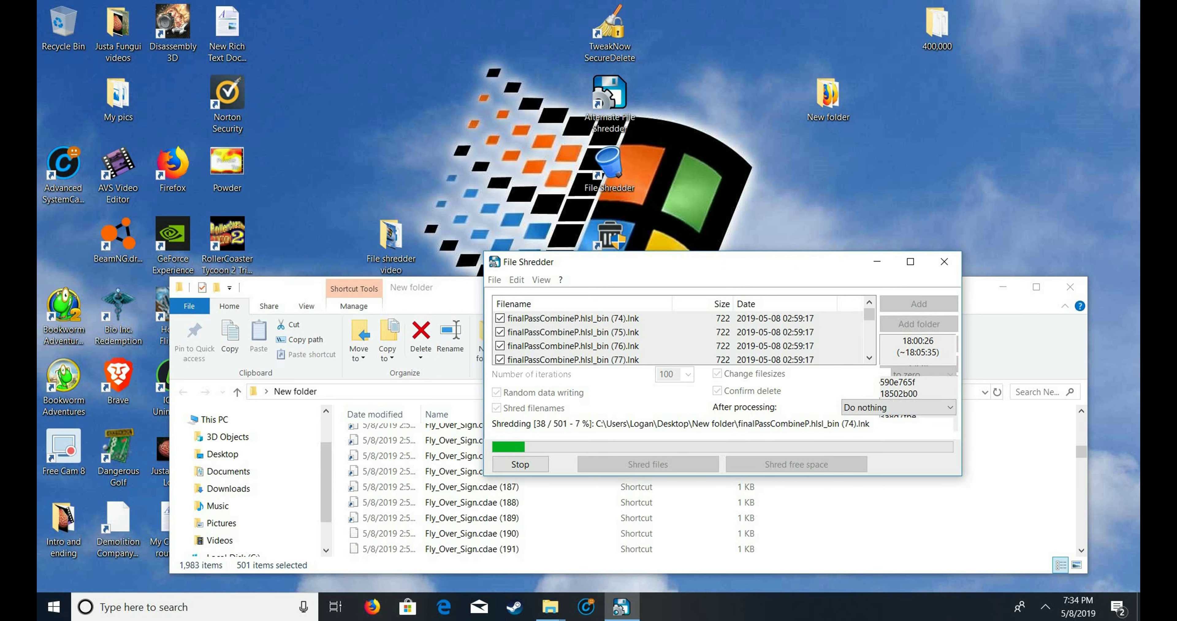
left_click(519, 464)
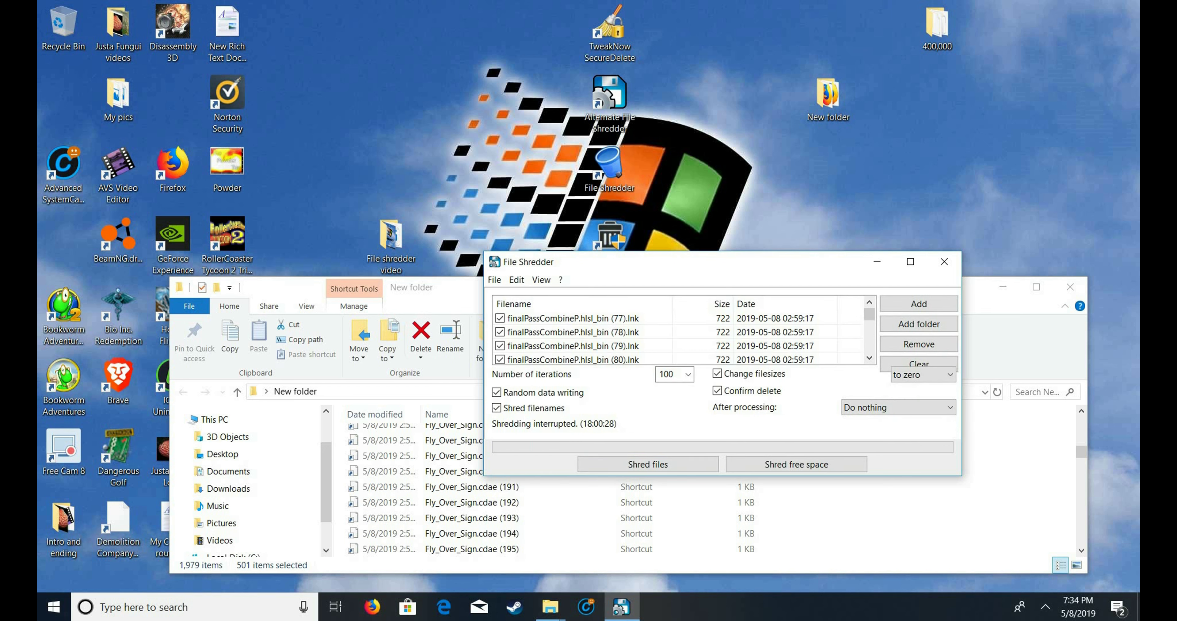
Rerun the shred at 50 iterations, then stop it partway, leaving 1,957 items in New folder.
left_click(687, 375)
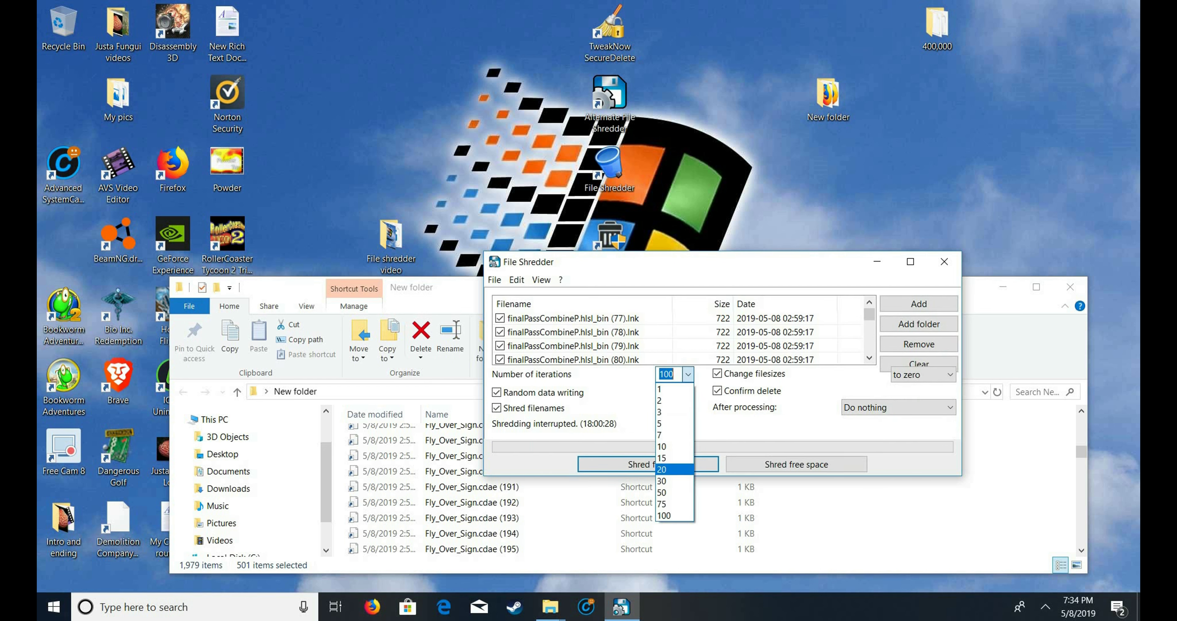
left_click(674, 492)
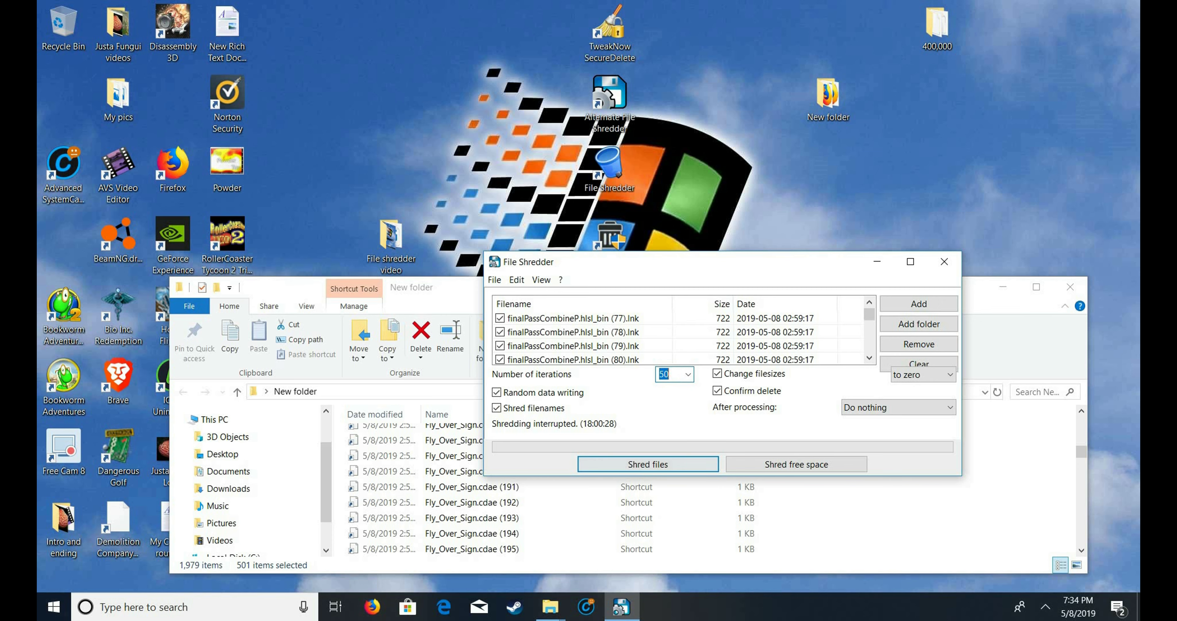
left_click(648, 464)
key("Return")
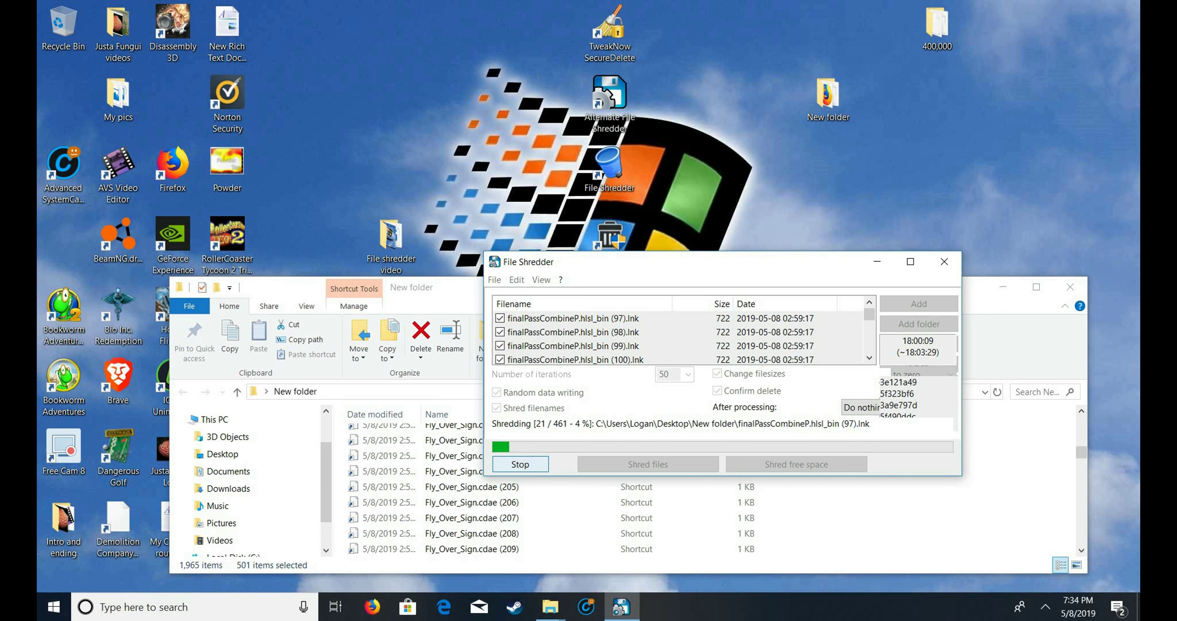
left_click(520, 464)
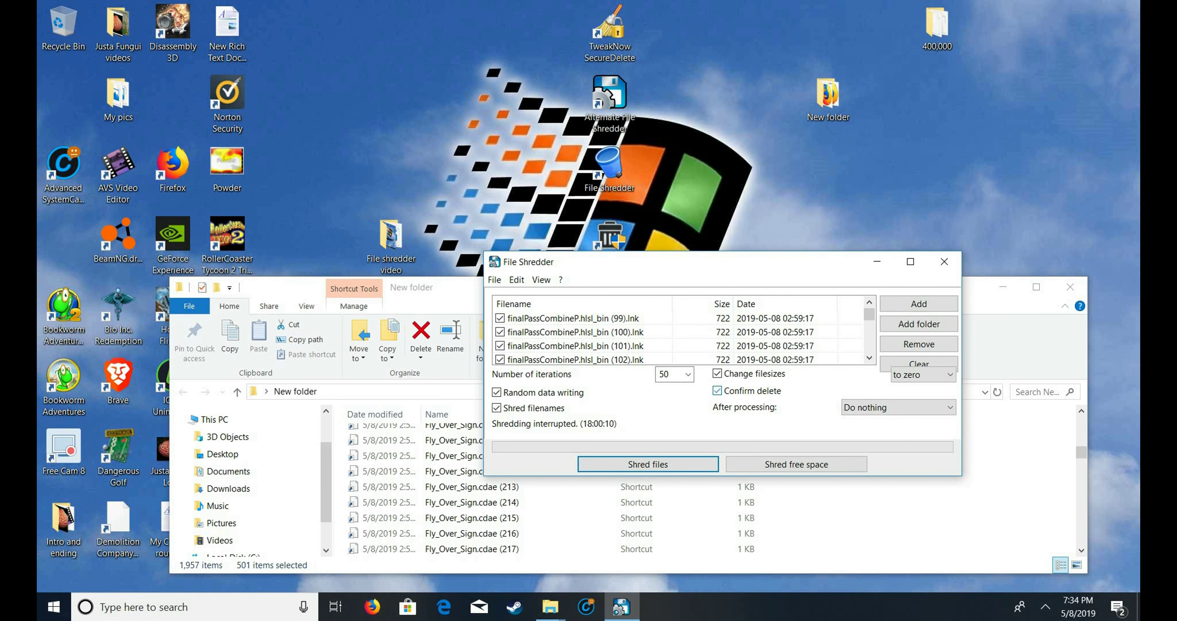
Shred the queued shortcuts at 7 iterations, approving every file with Yes to all.
left_click(688, 375)
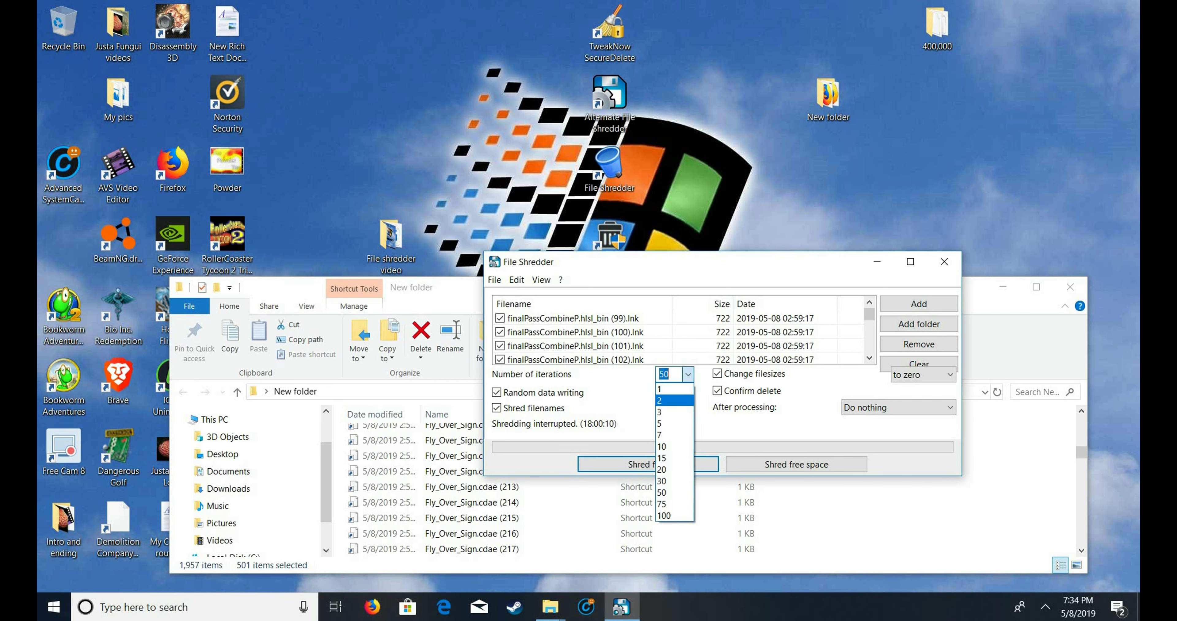
key("Down")
key("Down")
key("Down")
key("Return")
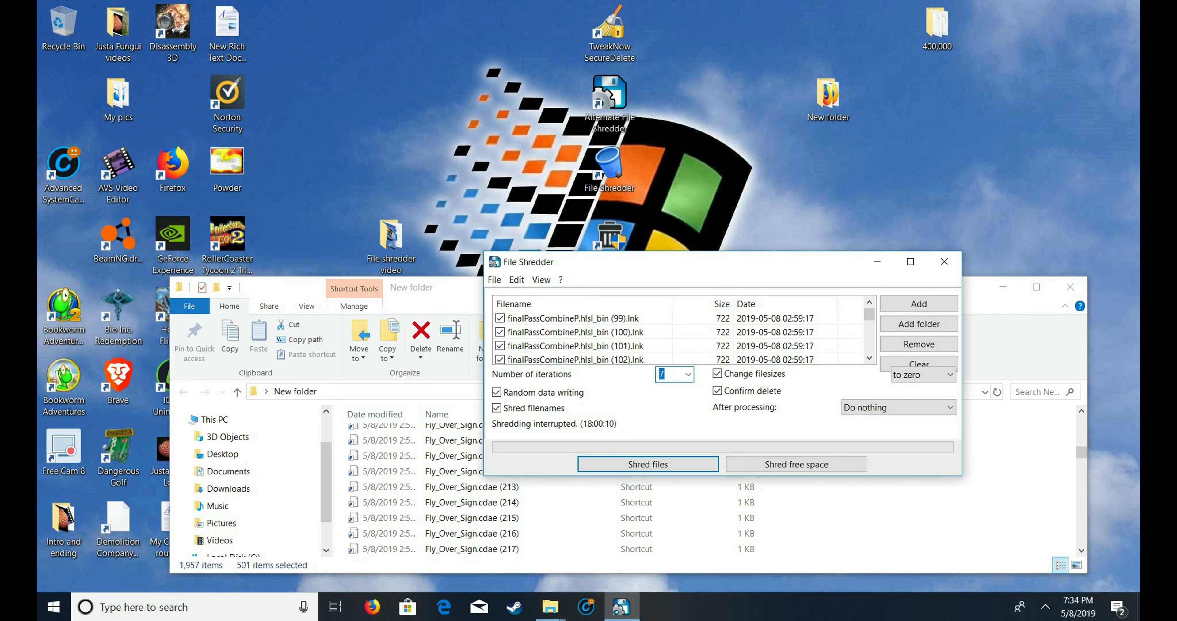
key("Return")
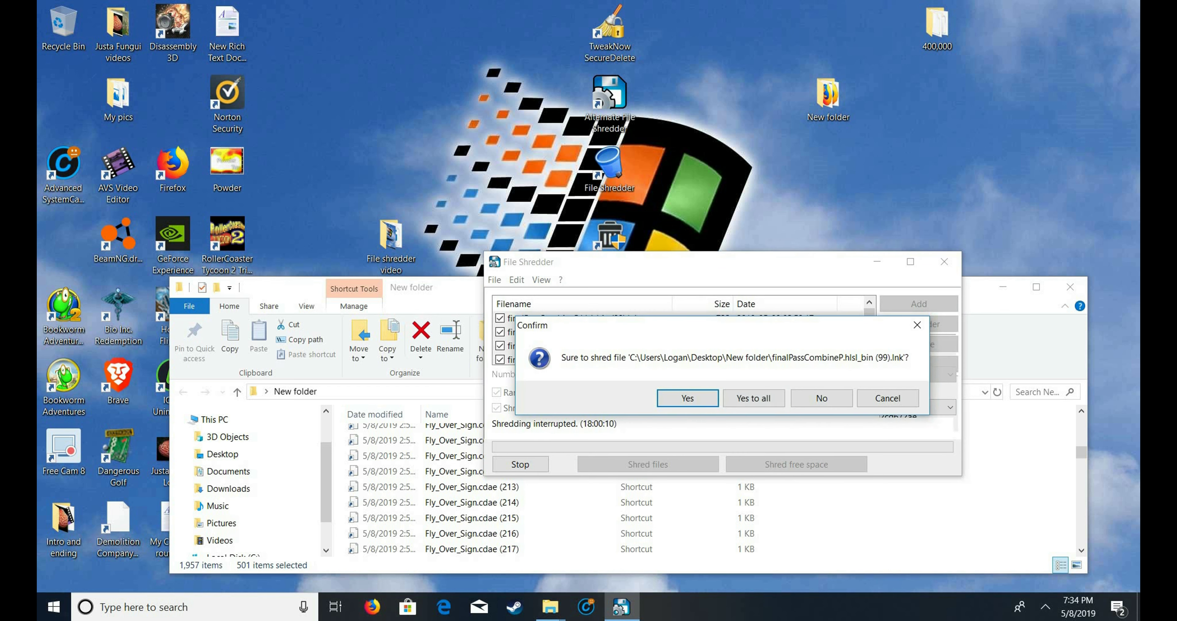
key("Tab")
key("Return")
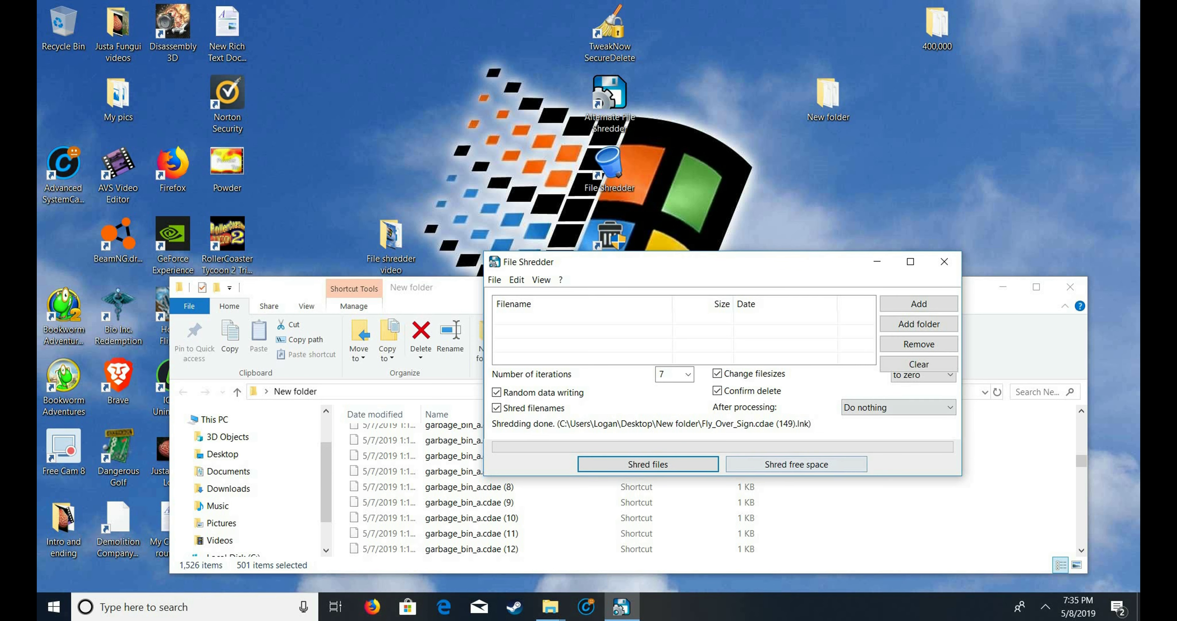
Close New folder, drag the whole folder into the shredder, and bring the shredder forward.
left_click(1070, 287)
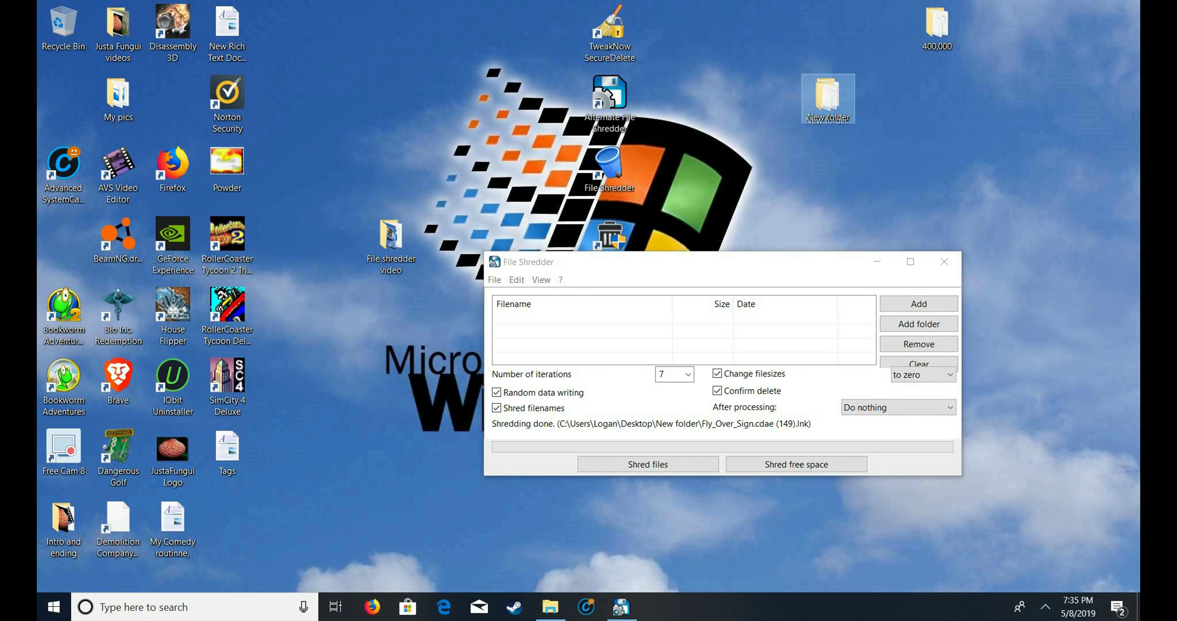
left_click_drag(828, 96, 712, 335)
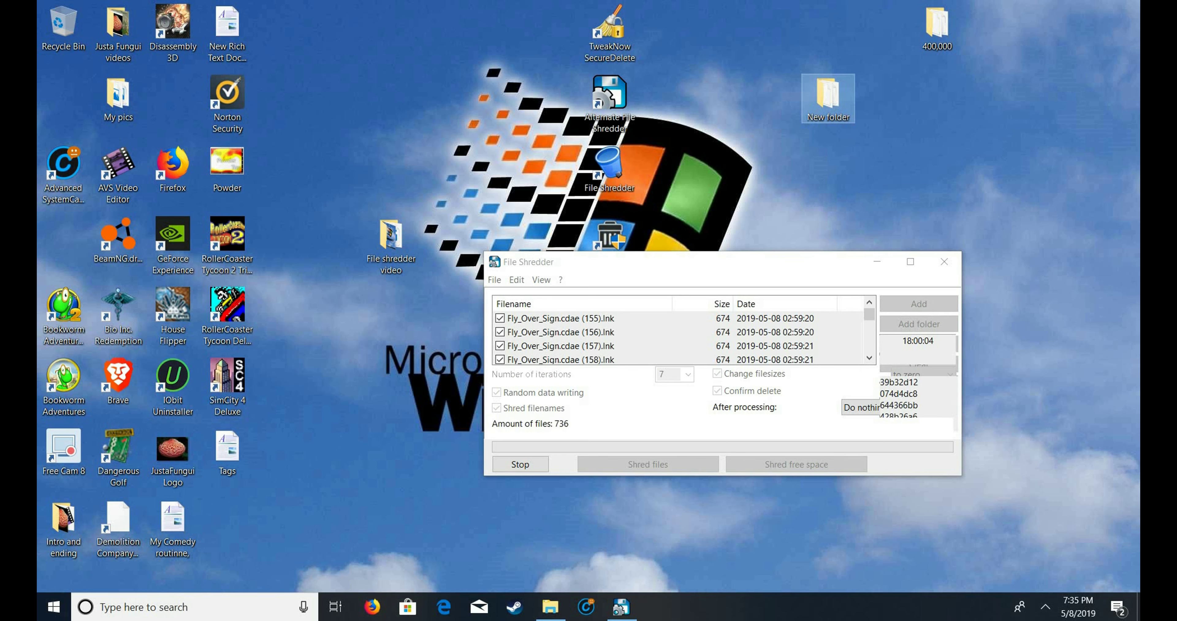
left_click(712, 262)
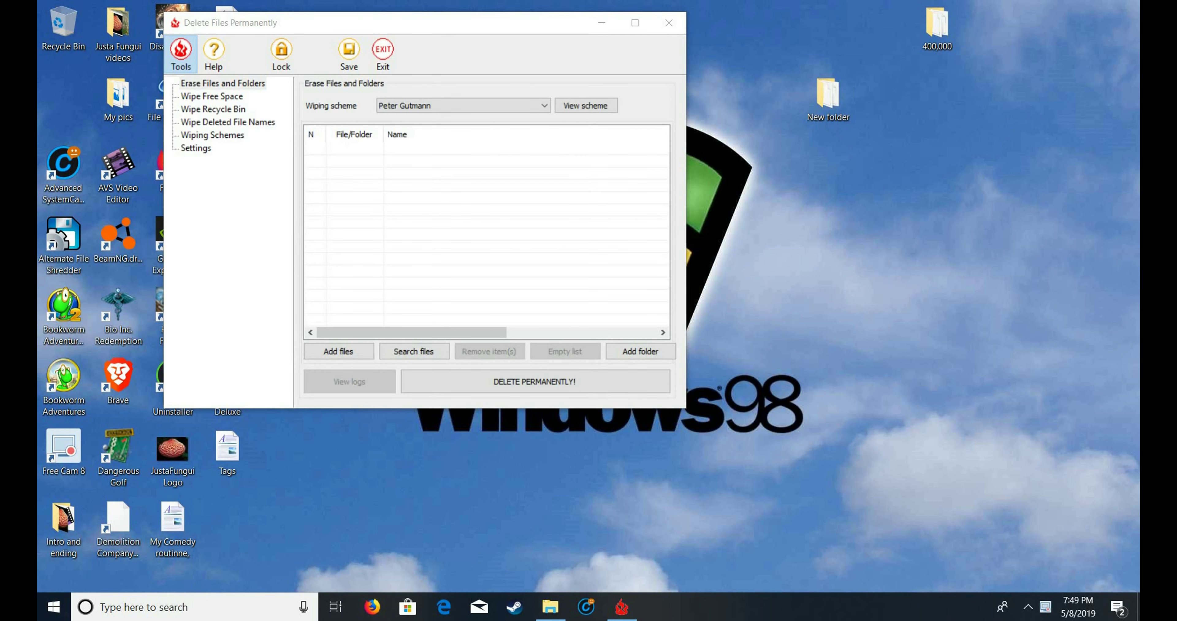
Move Delete Files Permanently to the top, keep Peter Gutmann as the wiping scheme, and open New folder.
left_click_drag(411, 22, 482, 212)
left_click_drag(391, 211, 312, 24)
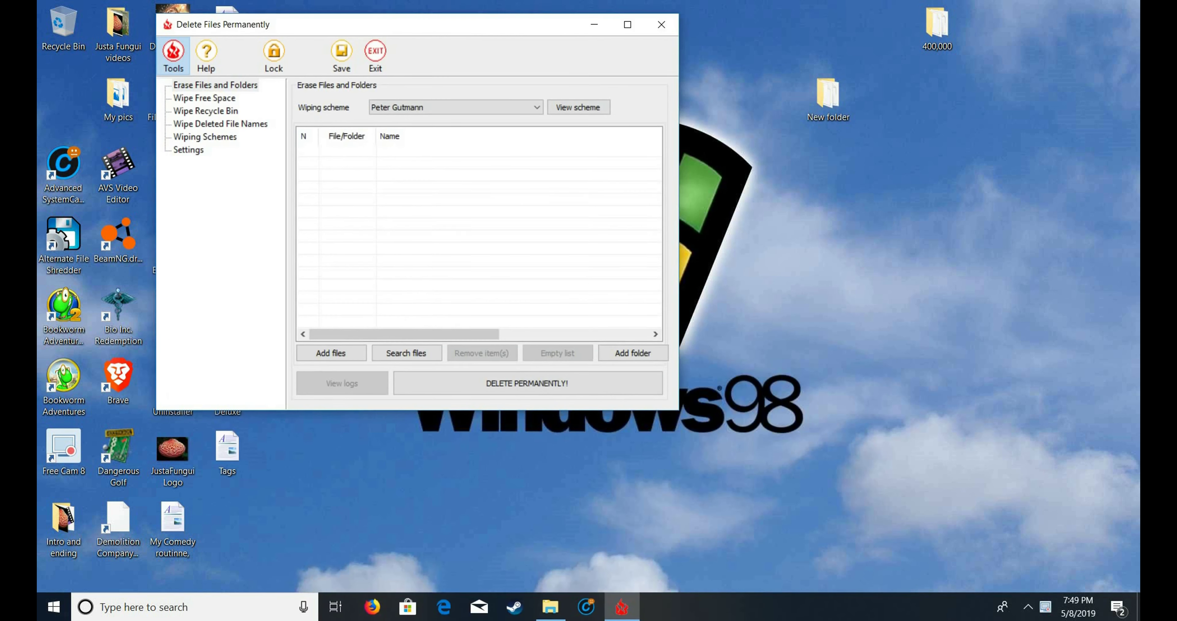
left_click(536, 108)
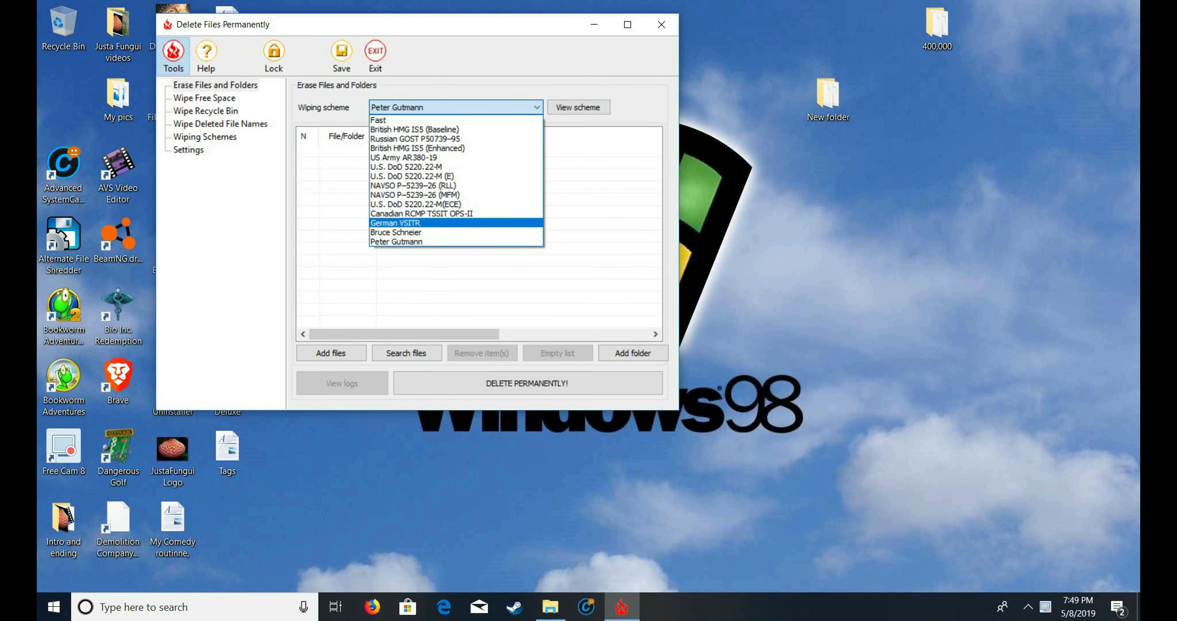
left_click(749, 256)
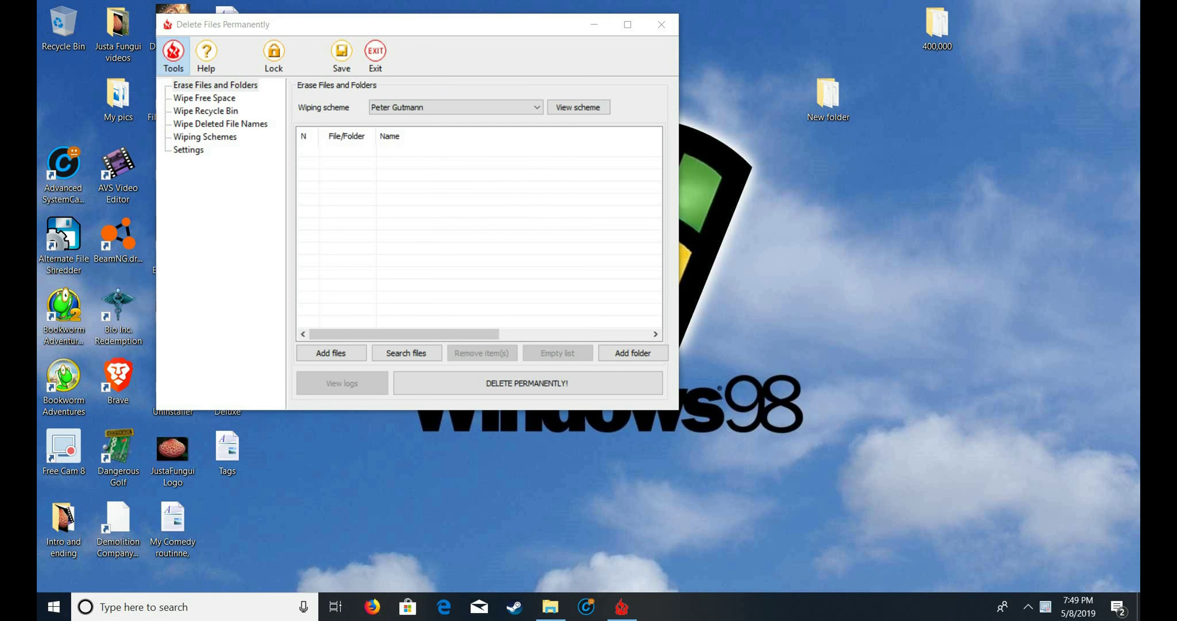
left_click(475, 108)
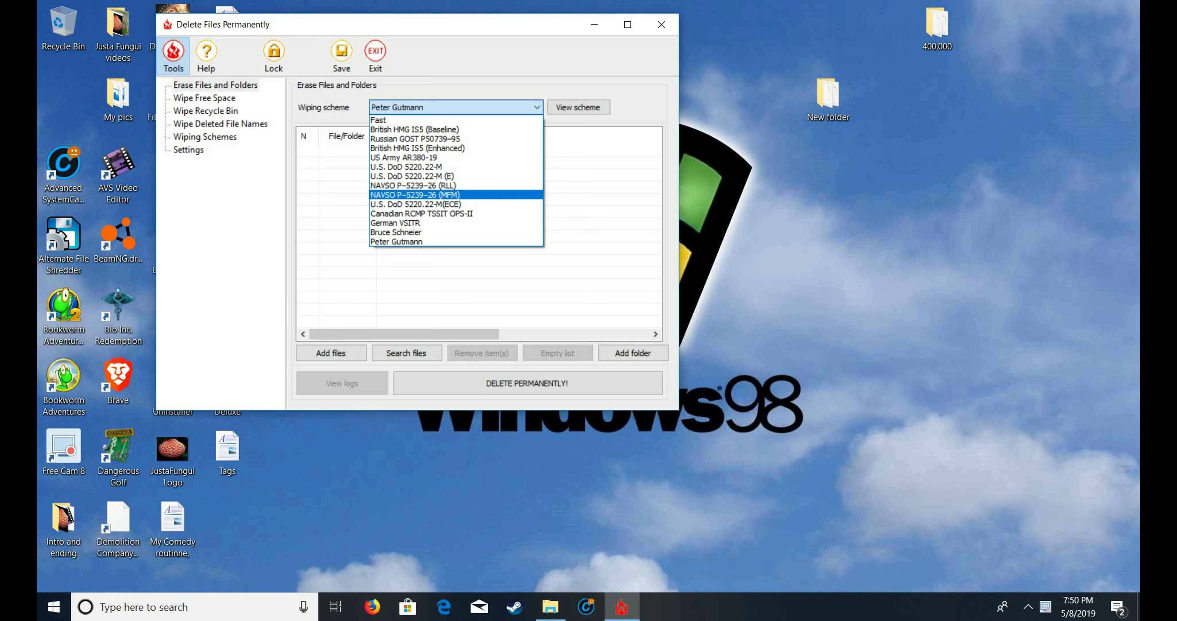
key("Escape")
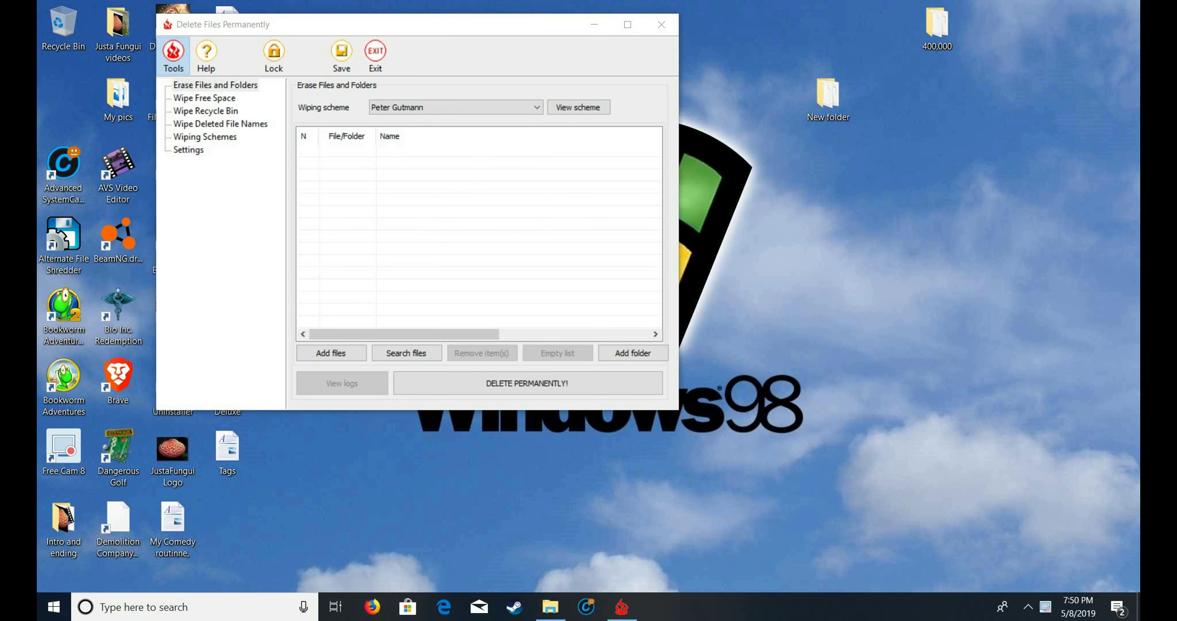
double_click(828, 99)
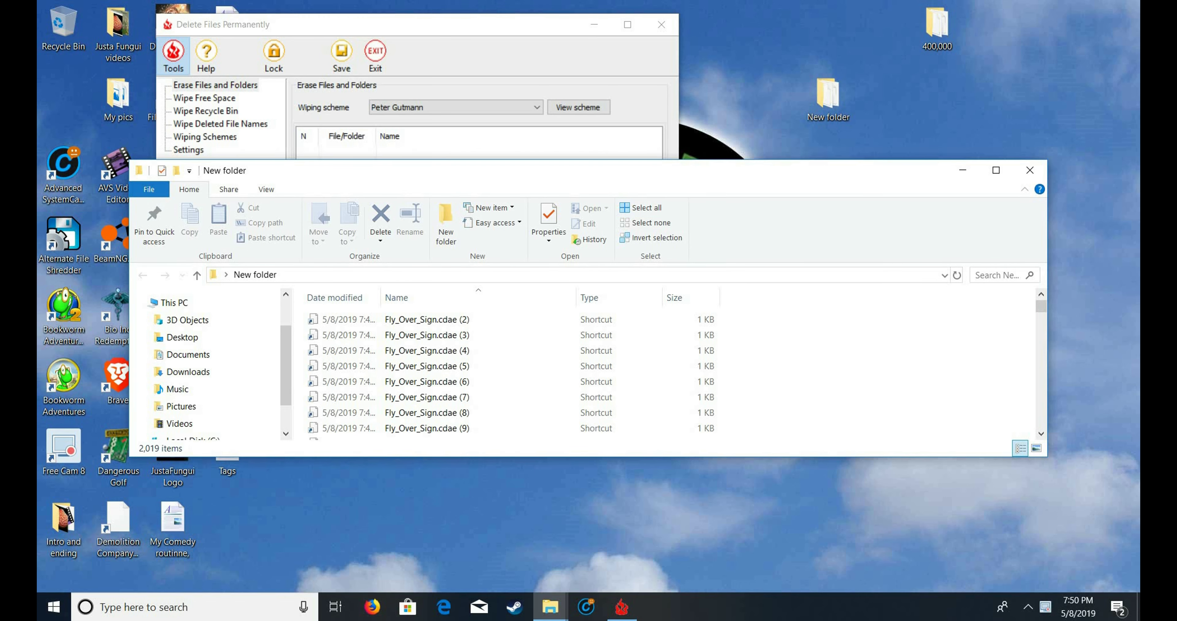
Move the New folder window aside and recheck the wiping schemes, keeping Peter Gutmann.
left_click_drag(549, 170, 721, 261)
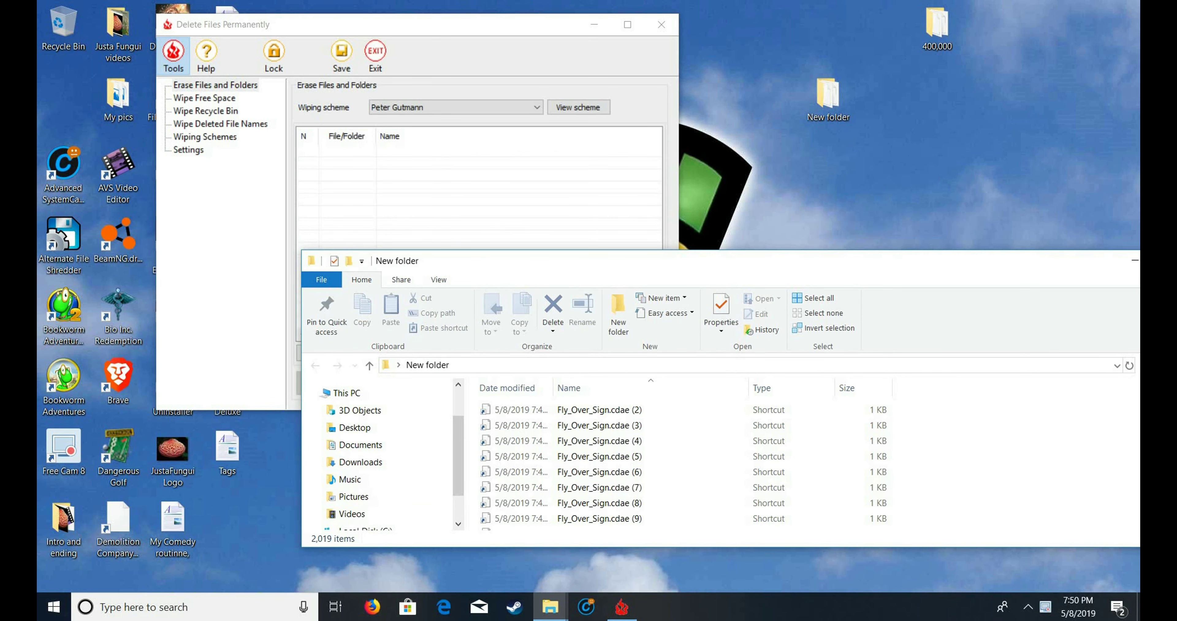
left_click(457, 107)
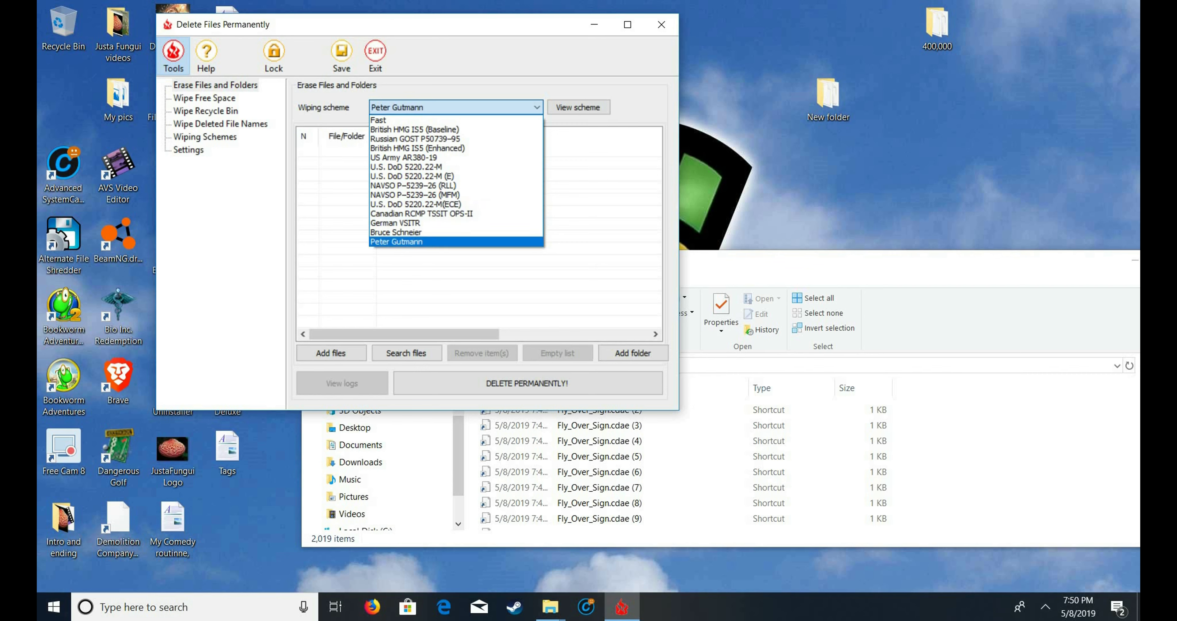
left_click(396, 241)
Marquee-select 500 of New folder's 2,019 shortcuts and reposition the window.
left_click(955, 438)
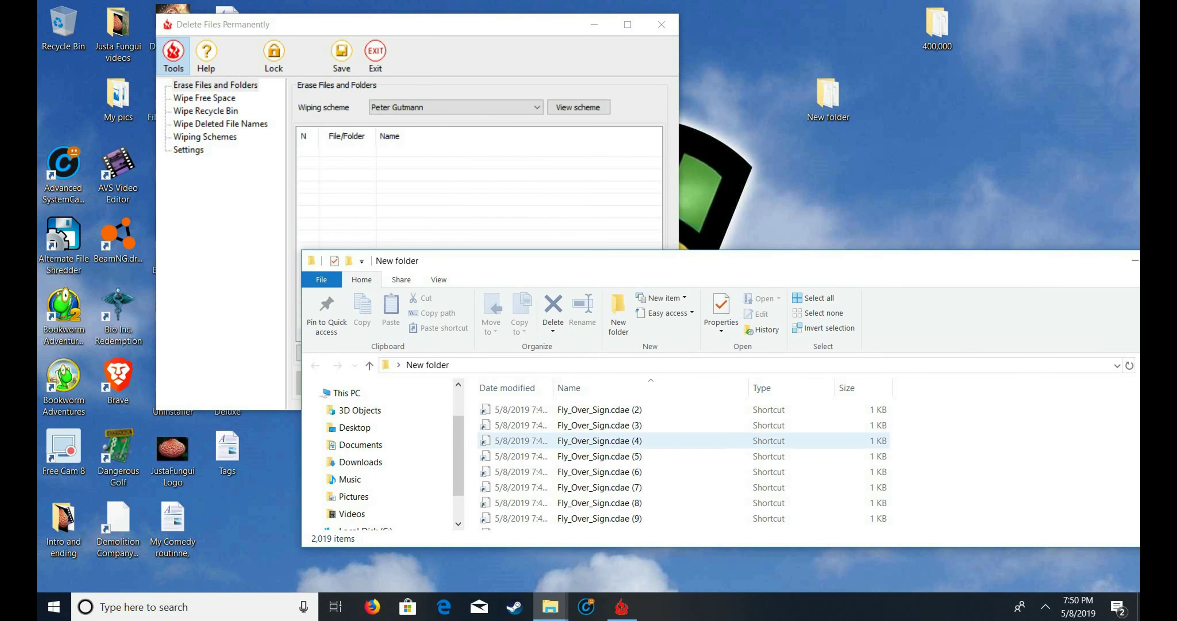
left_click_drag(941, 410, 823, 550)
left_click_drag(594, 529, 594, 530)
left_click_drag(841, 538, 825, 473)
left_click_drag(941, 472, 941, 410)
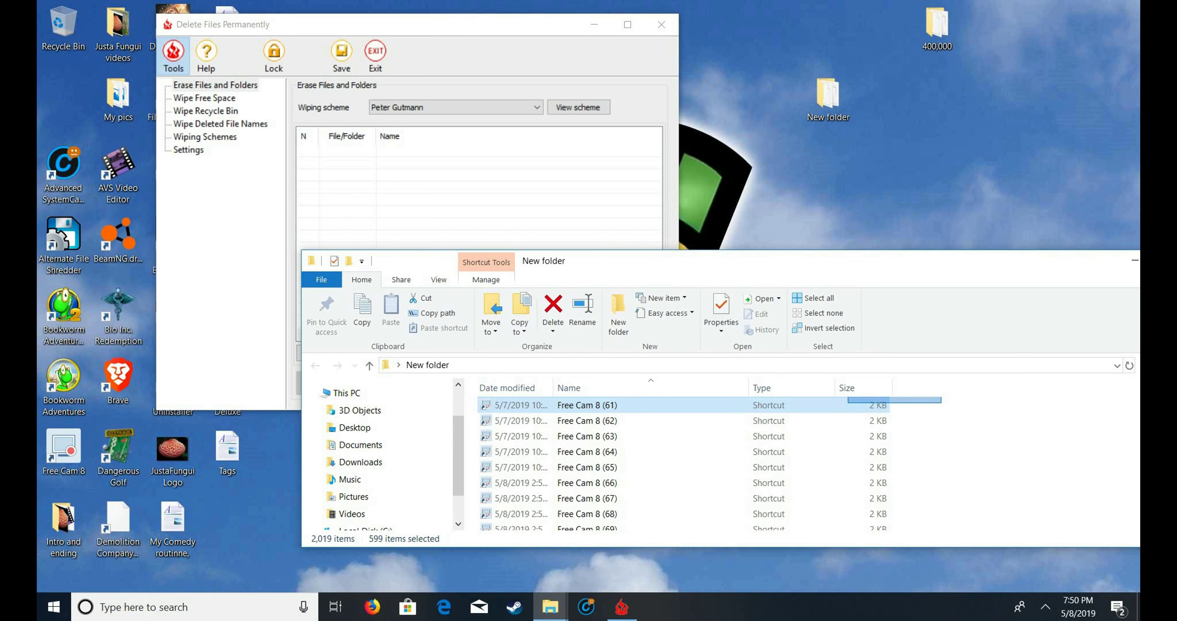
left_click_drag(848, 403, 808, 433)
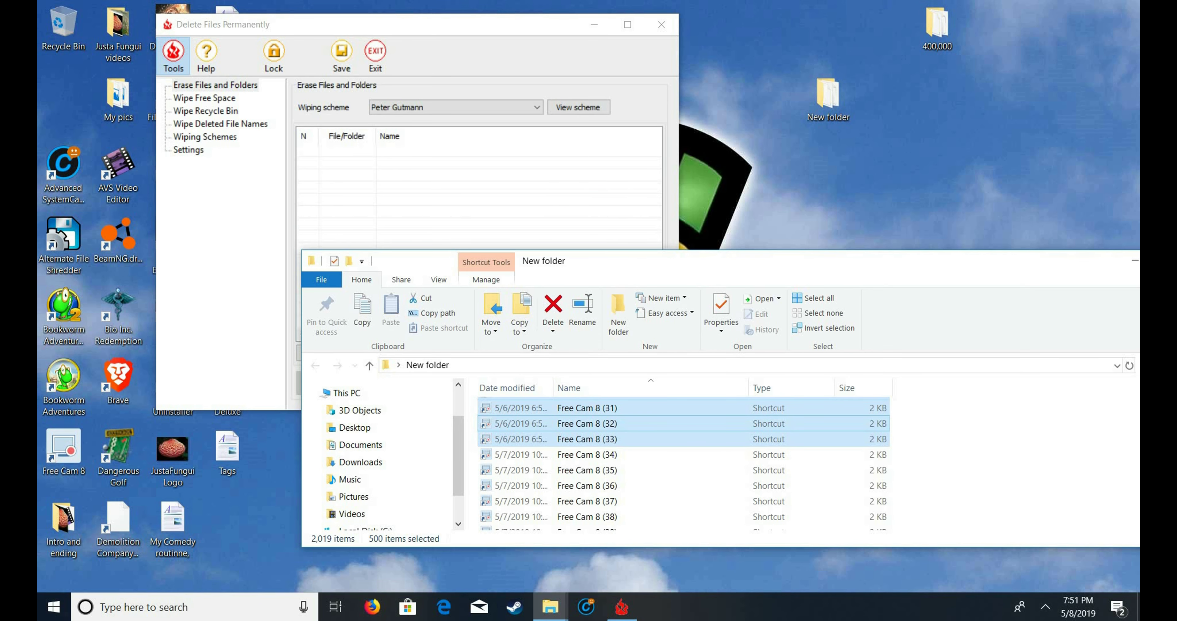
left_click_drag(777, 261, 627, 426)
left_click_drag(536, 425, 549, 395)
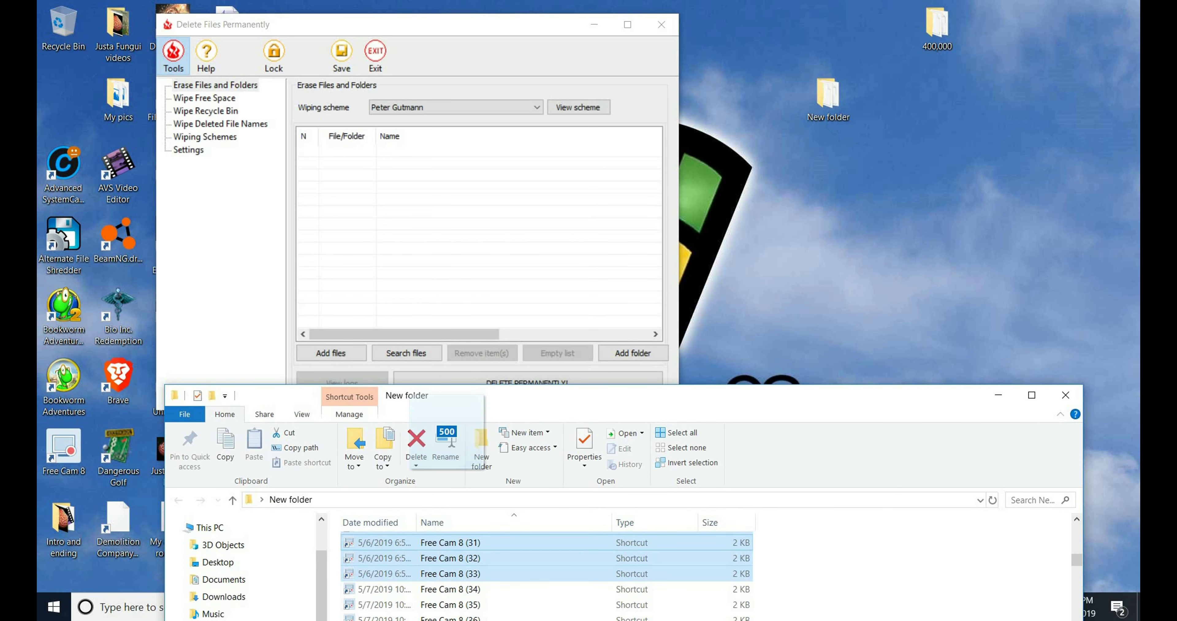
Close New folder and browse to the Desktop's New folder in the add-files picker.
left_click(1066, 395)
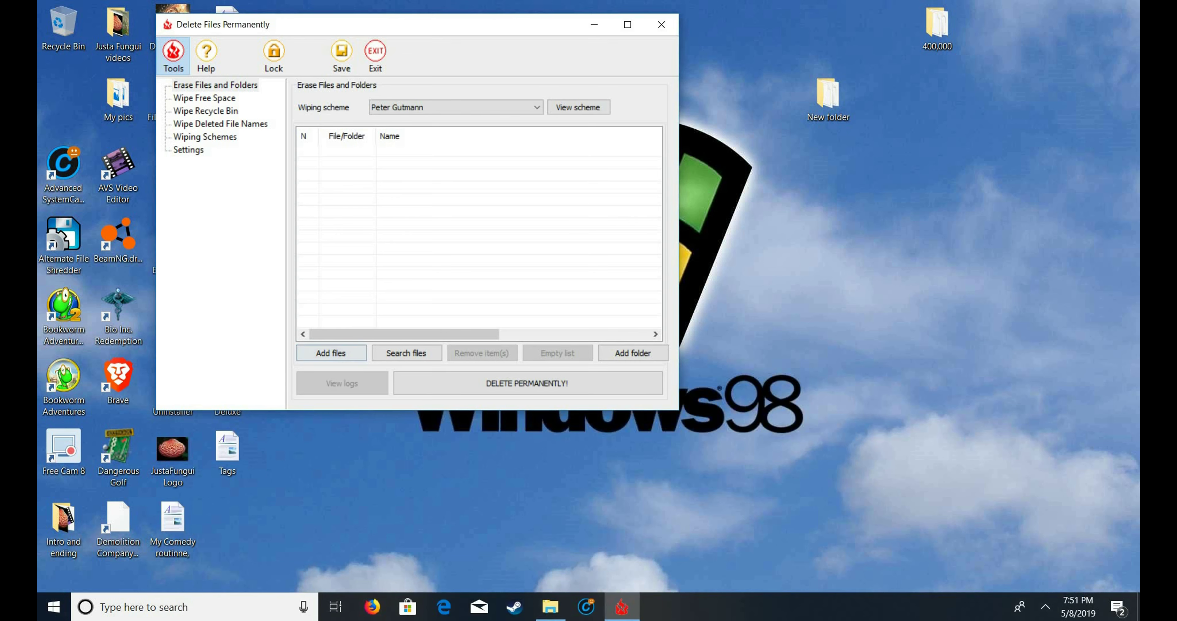
left_click(331, 353)
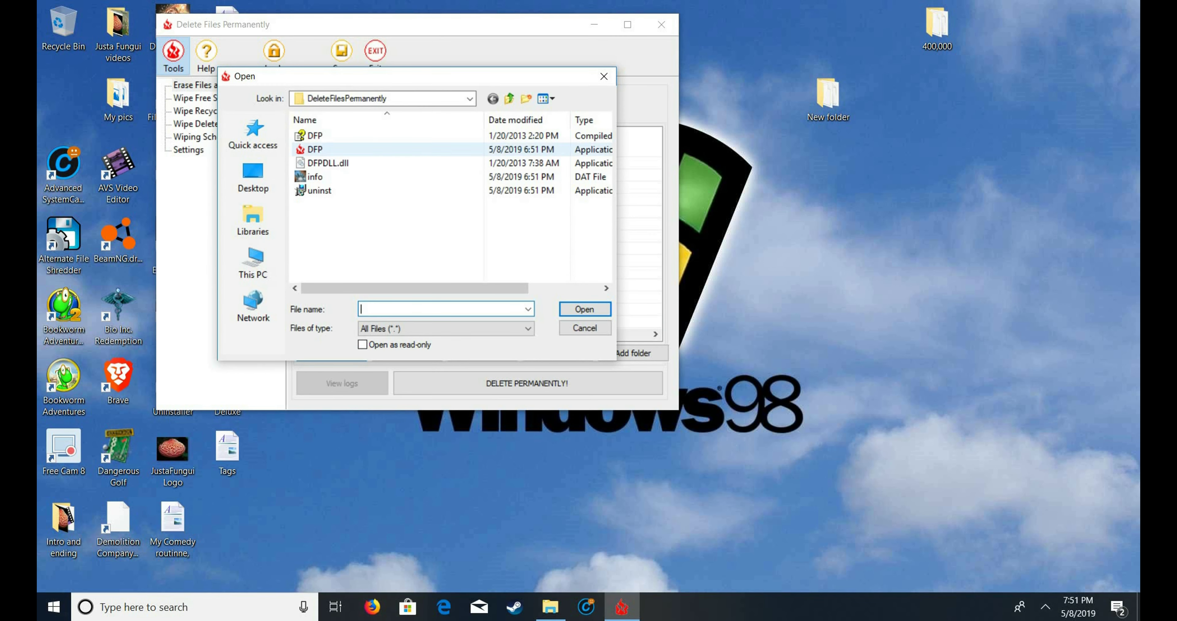
left_click(253, 178)
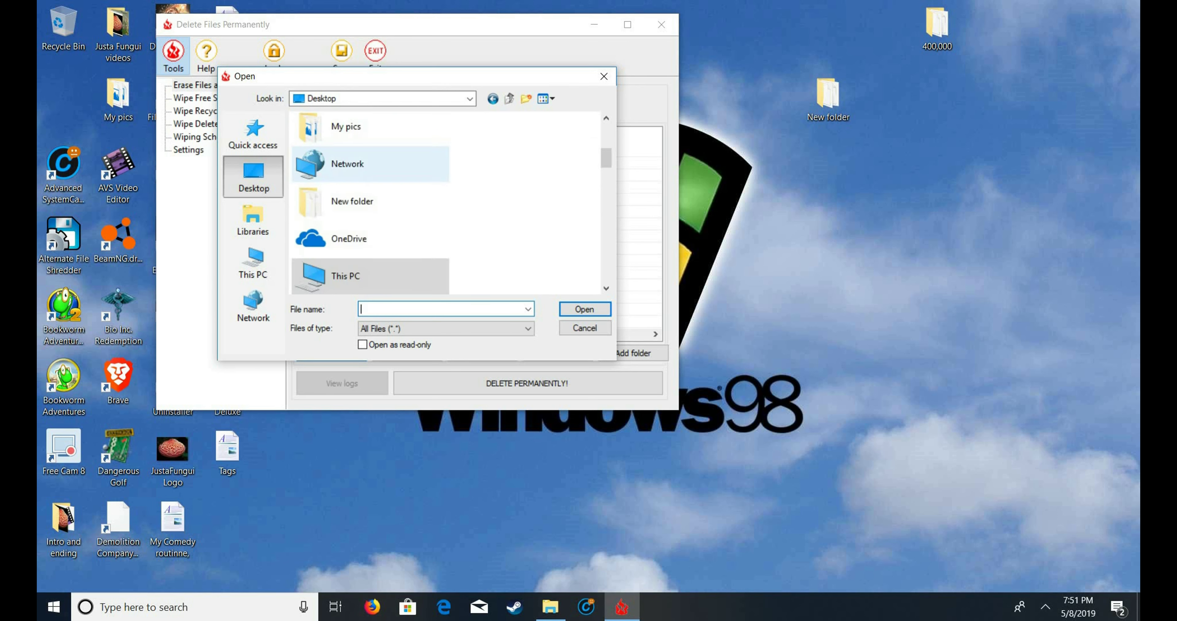
scroll(365, 171, "up", 1)
scroll(365, 210, "down", 5)
scroll(388, 247, "down", 10)
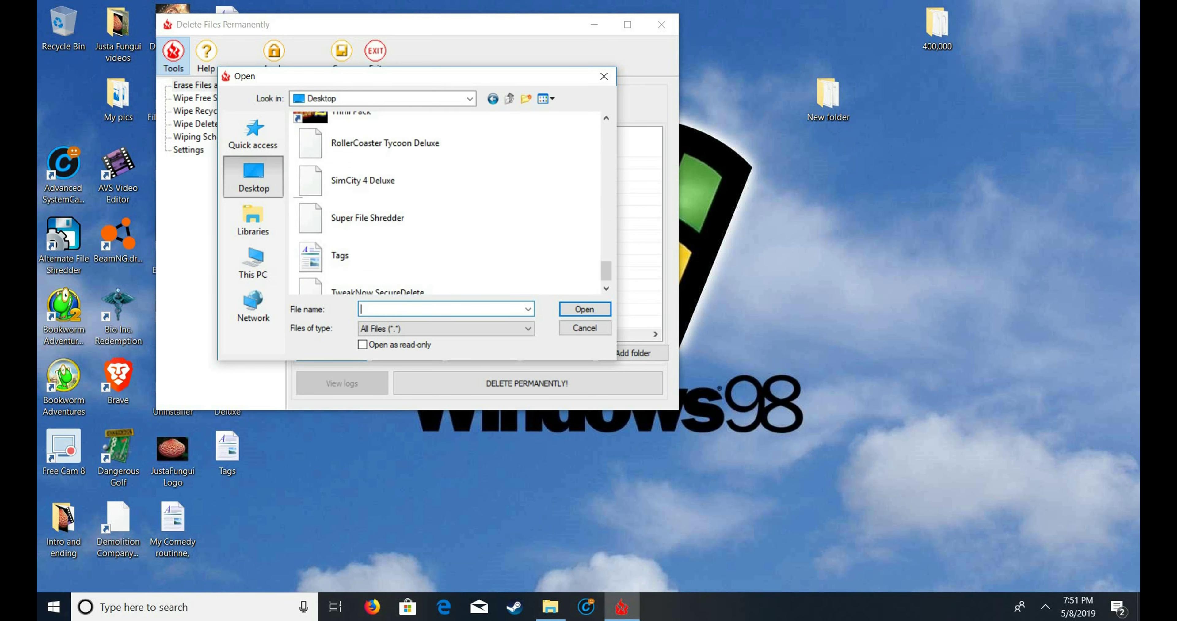
scroll(388, 246, "up", 3)
scroll(370, 245, "up", 15)
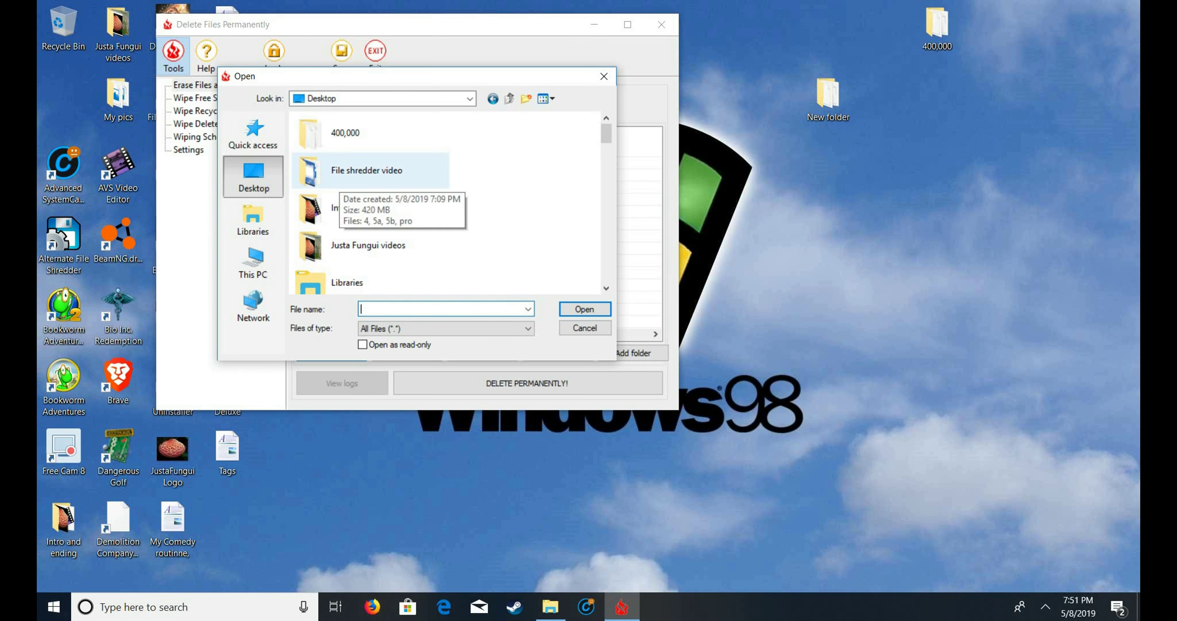
scroll(370, 201, "down", 5)
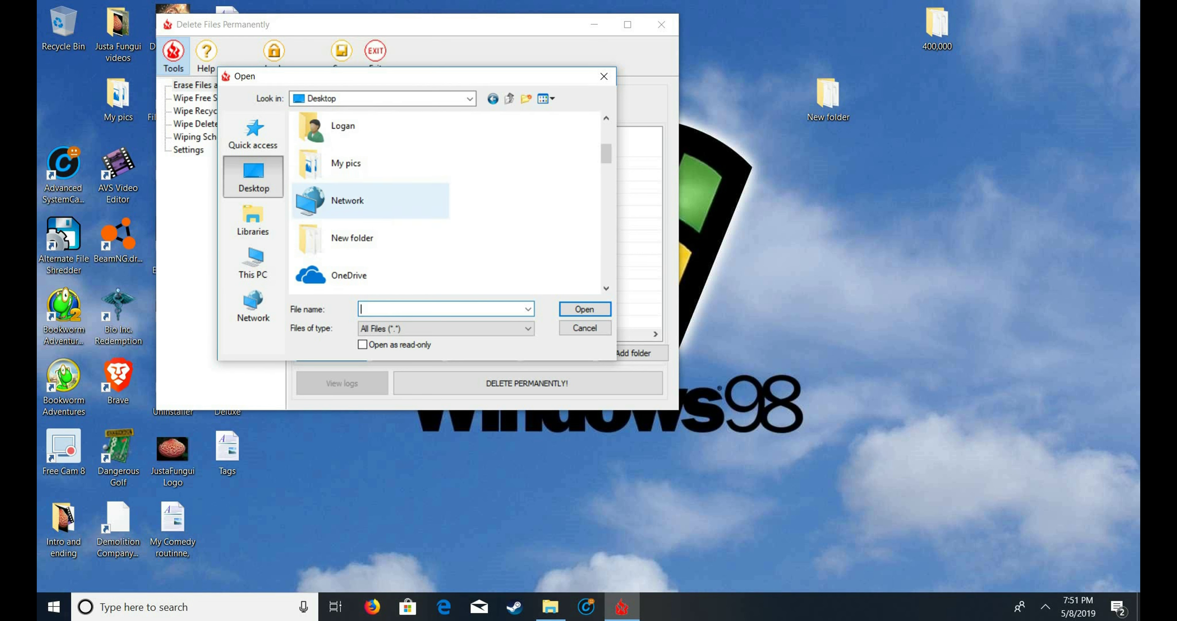
scroll(370, 210, "down", 2)
double_click(398, 137)
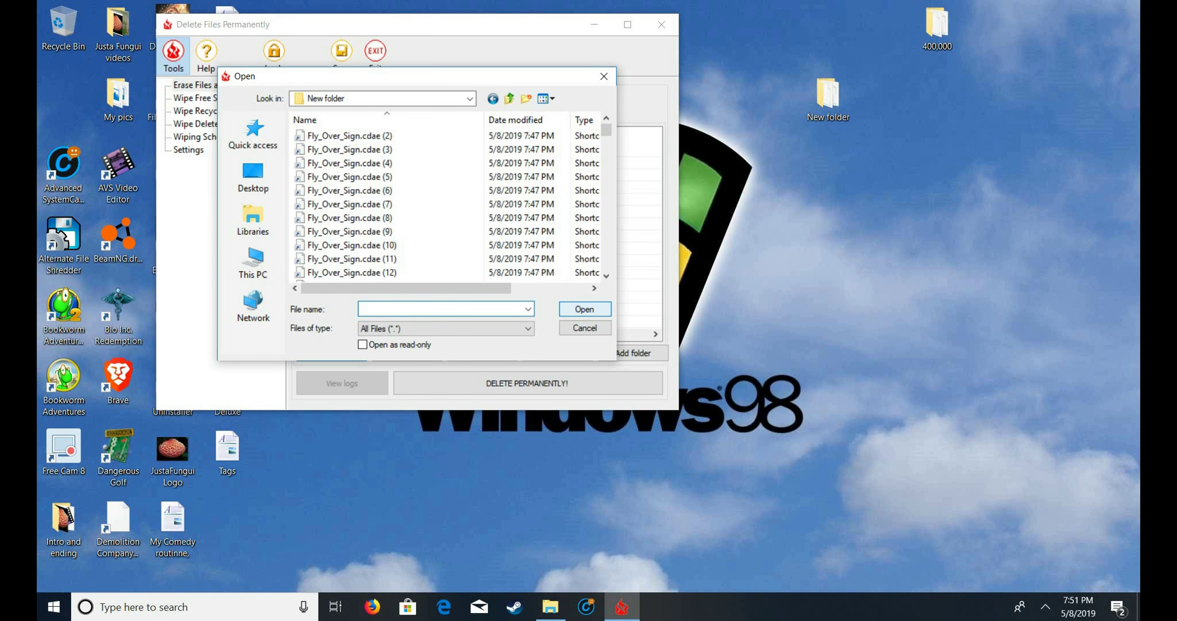
Select a range of Fly_Over_Sign.cdae shortcuts and confirm adding them.
left_click_drag(543, 137, 471, 212)
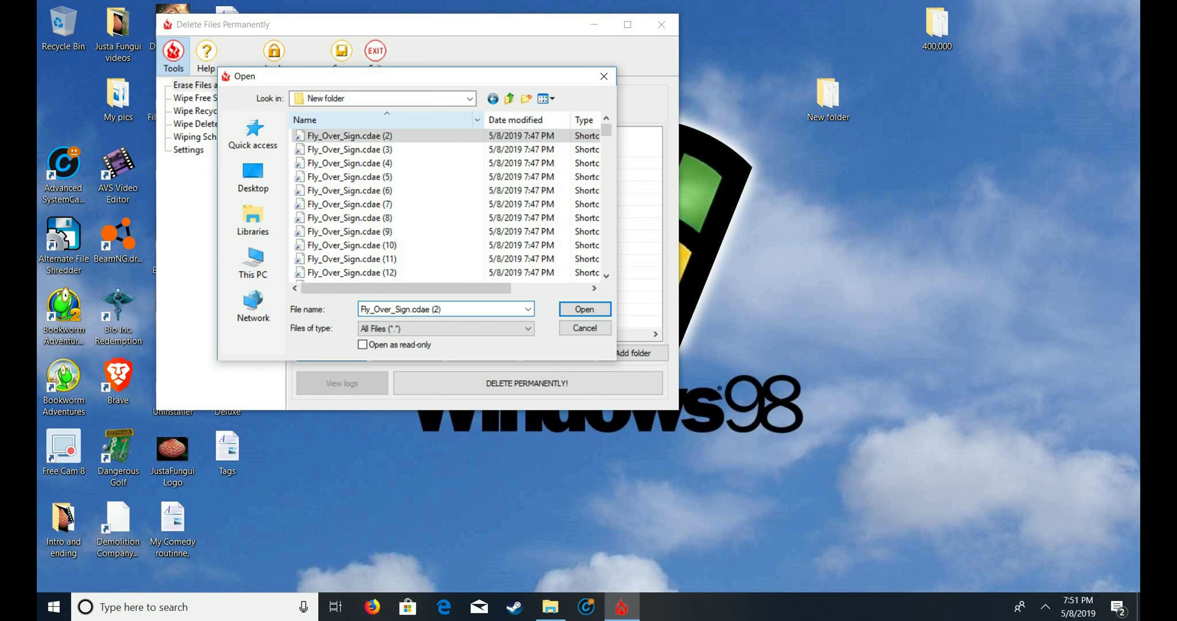
scroll(389, 272, "down", 11)
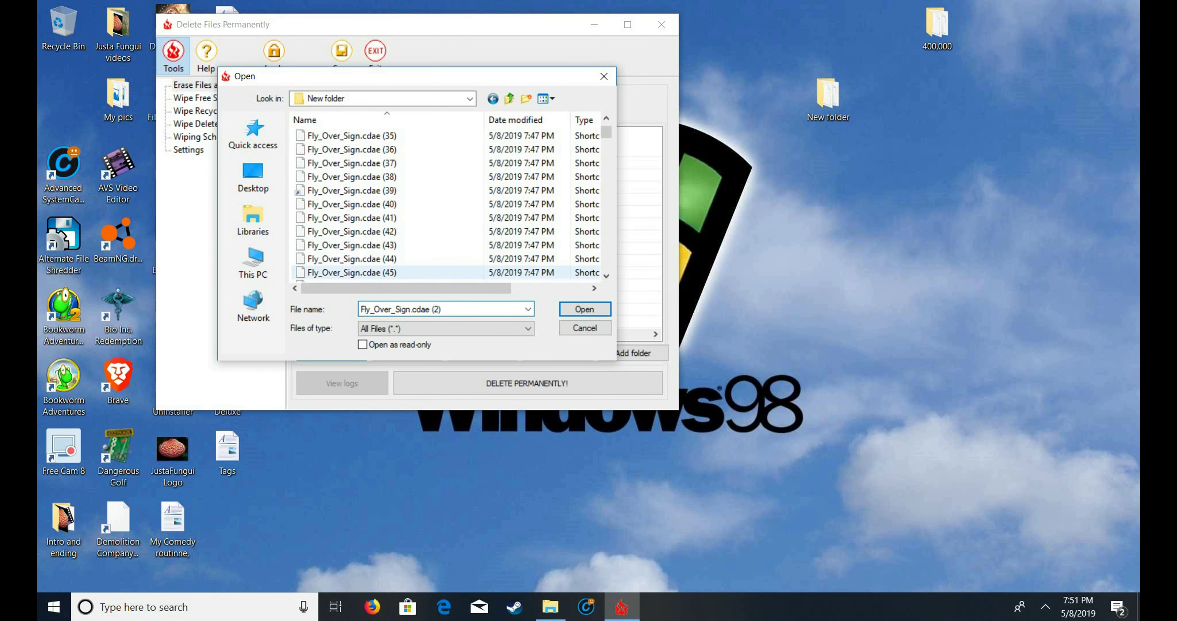
left_click_drag(439, 273, 575, 328)
left_click(585, 309)
left_click(584, 309)
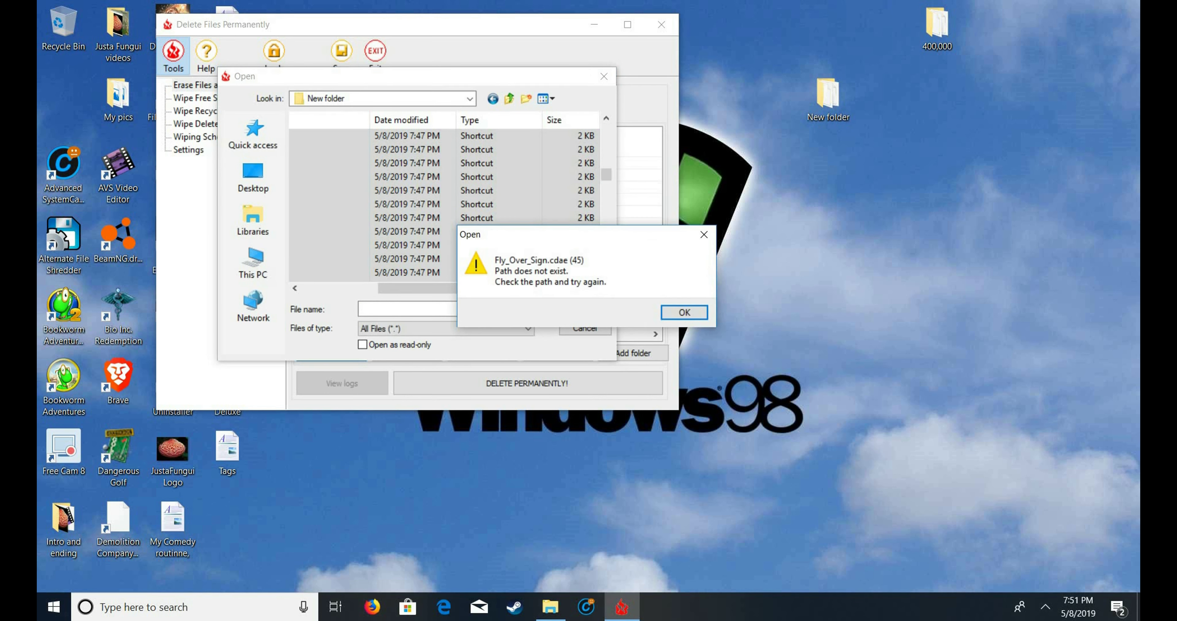
Dismiss the 'Path does not exist' errors, cancel the picker, and close Delete Files Permanently.
key("Return")
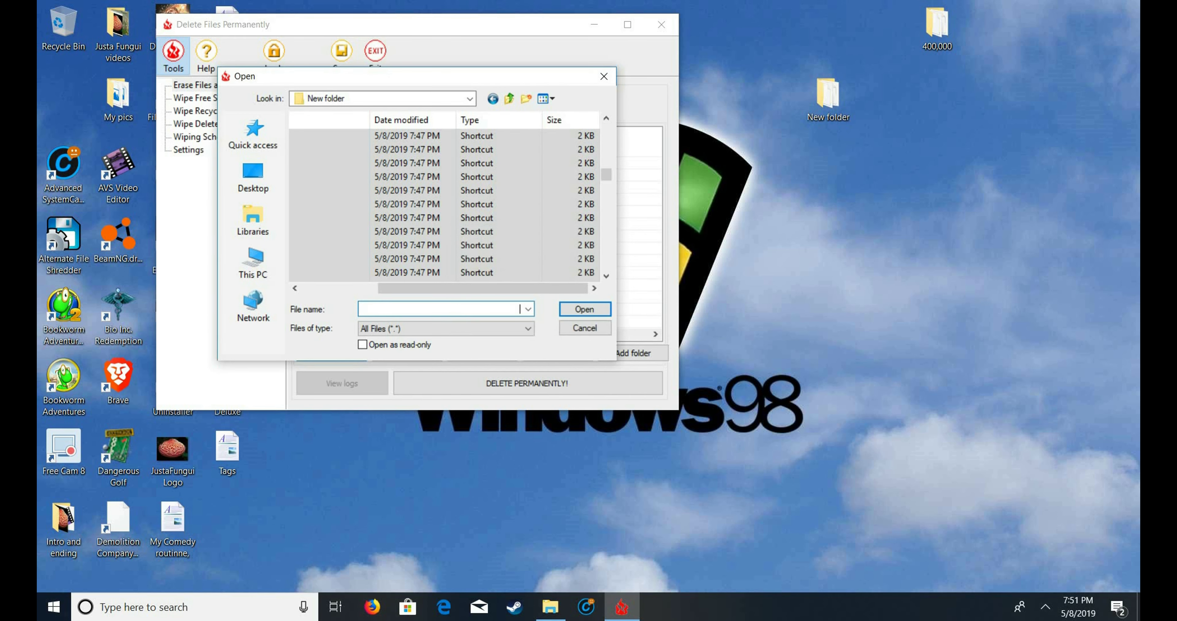
left_click_drag(411, 77, 561, 238)
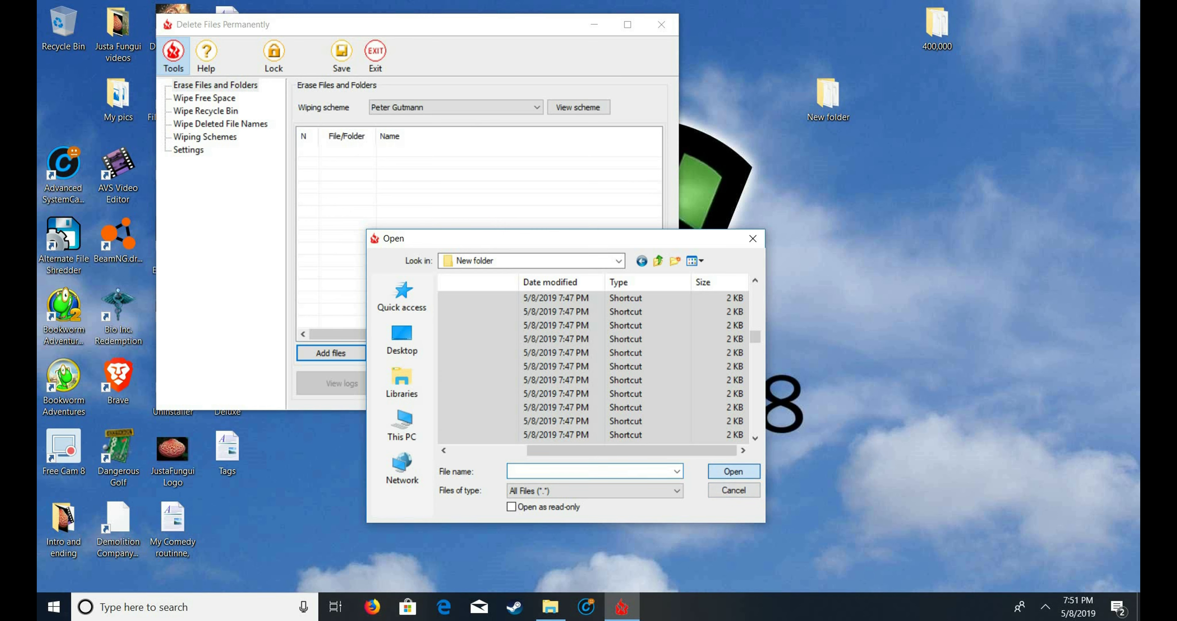
key("Return")
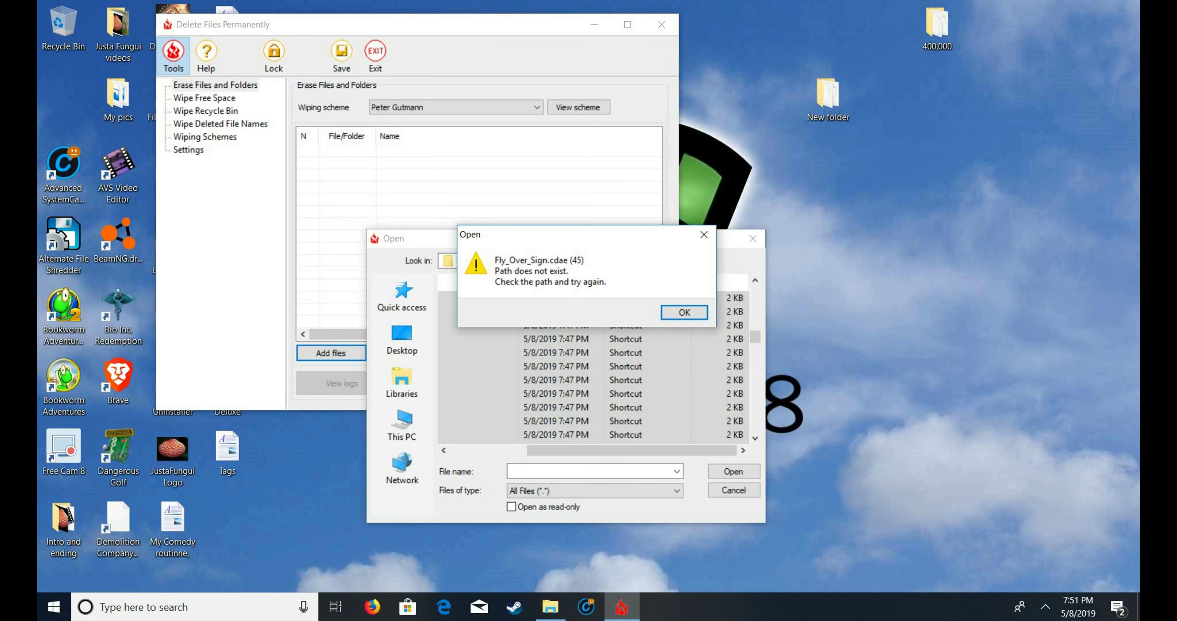
key("Return")
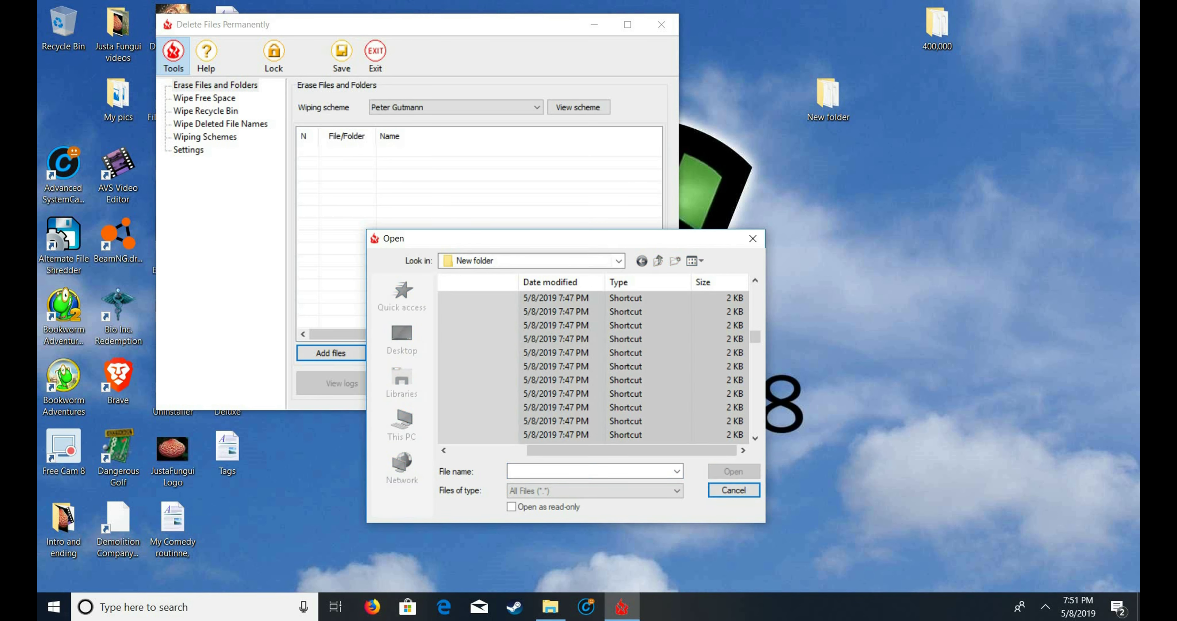
key("Return")
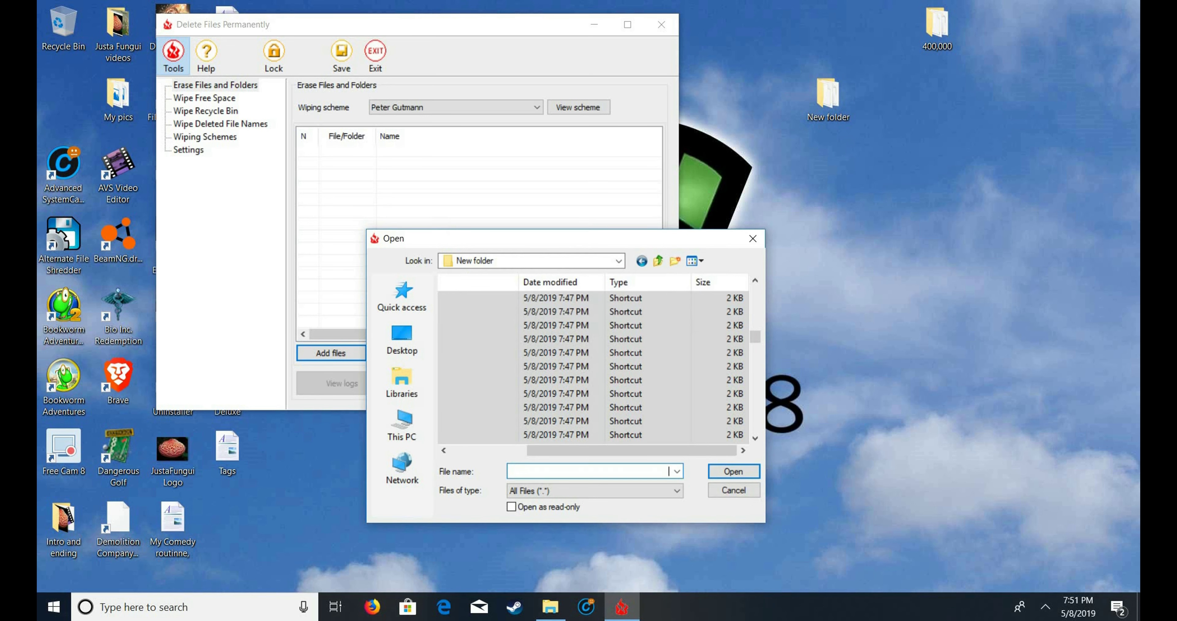
left_click(753, 239)
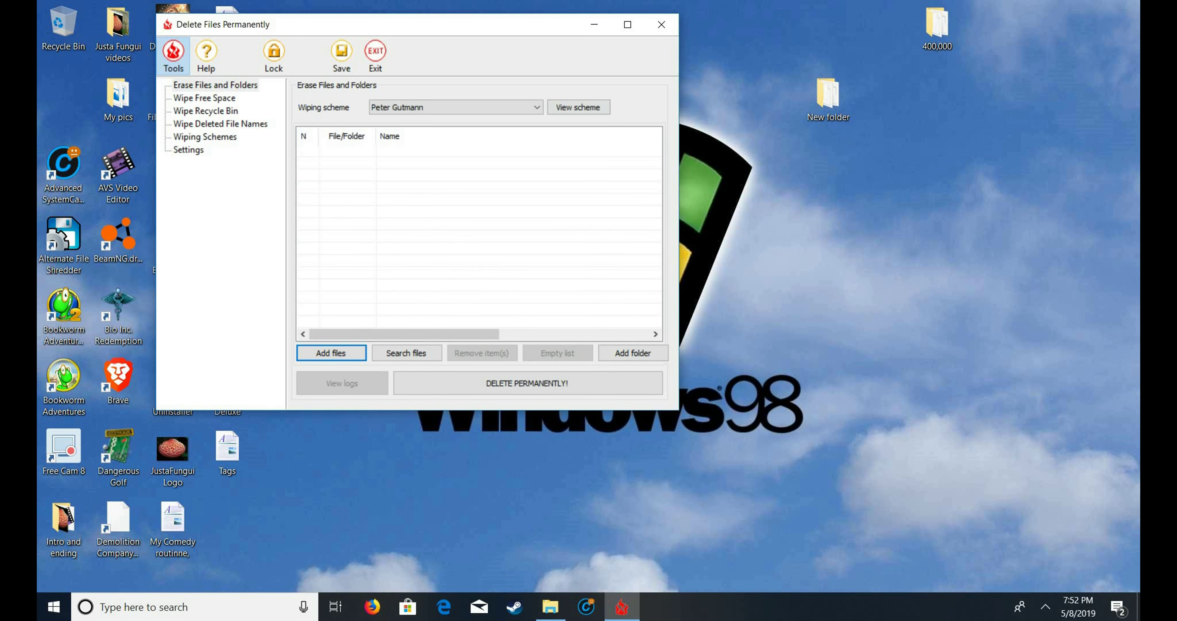
left_click(661, 24)
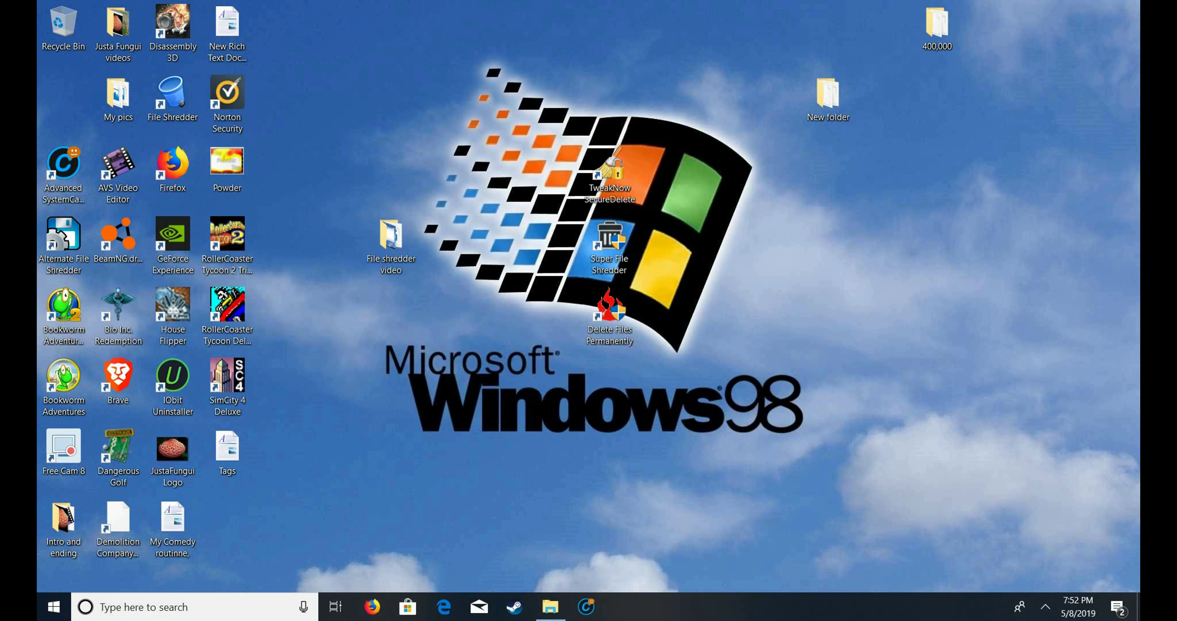
Move the Delete Files Permanently shortcut to the Recycle Bin and position Super File Shredder's window.
left_click_drag(609, 308, 64, 25)
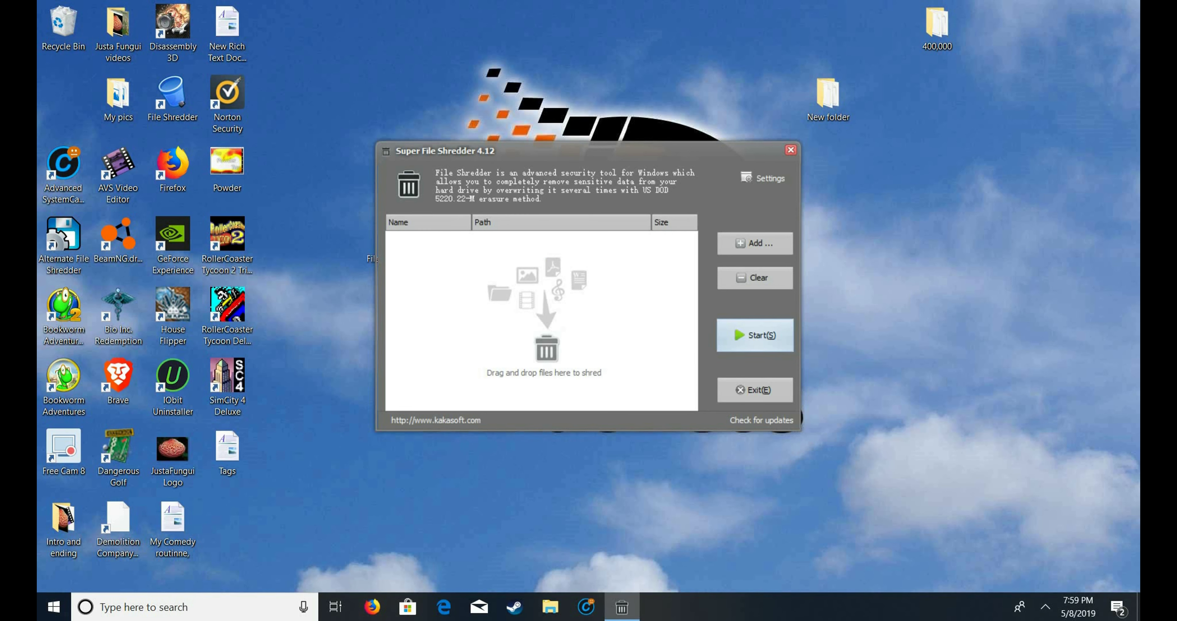
left_click_drag(457, 150, 396, 174)
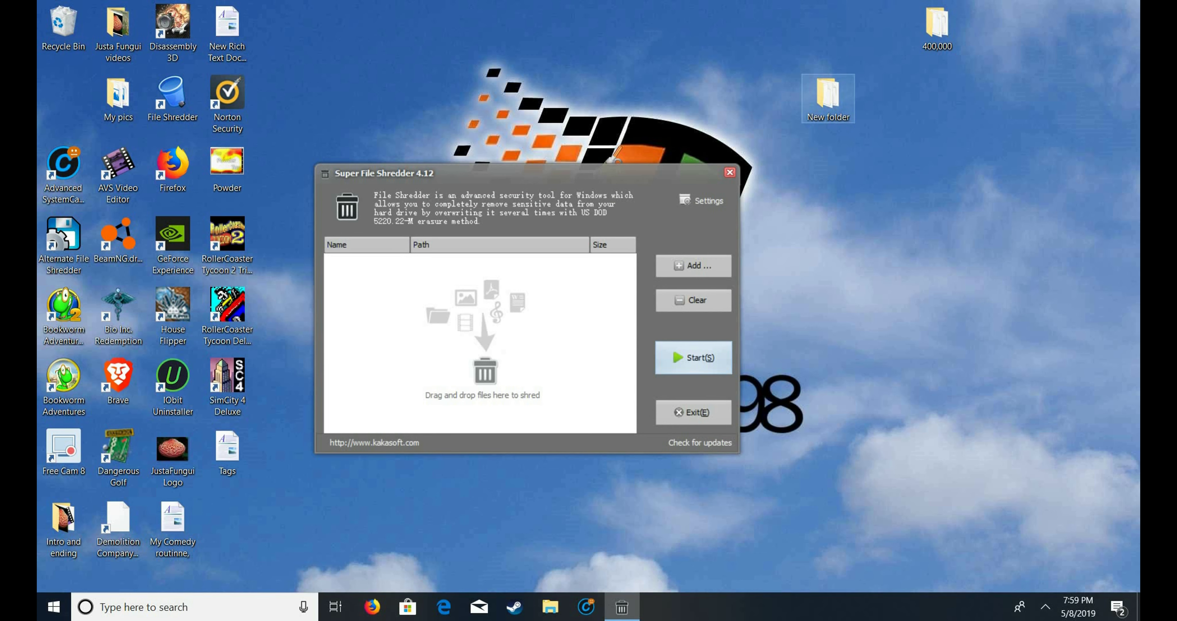
Open New folder, select 500 of its 2,019 shortcuts, and resize it to uncover Super File Shredder.
double_click(827, 98)
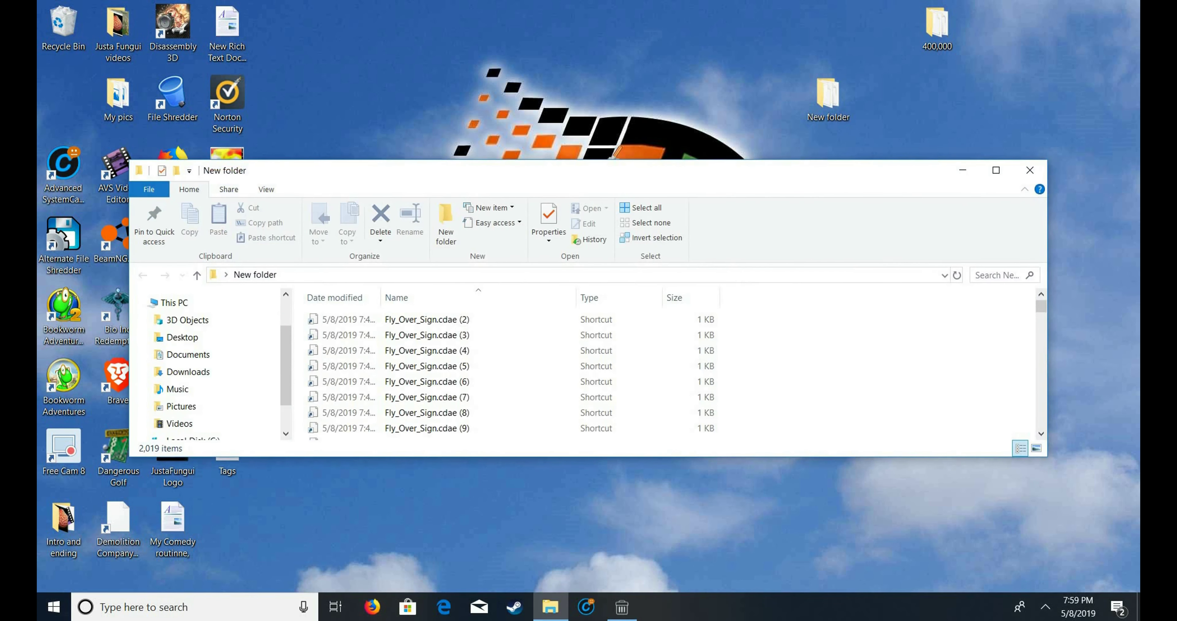
key("ctrl+a")
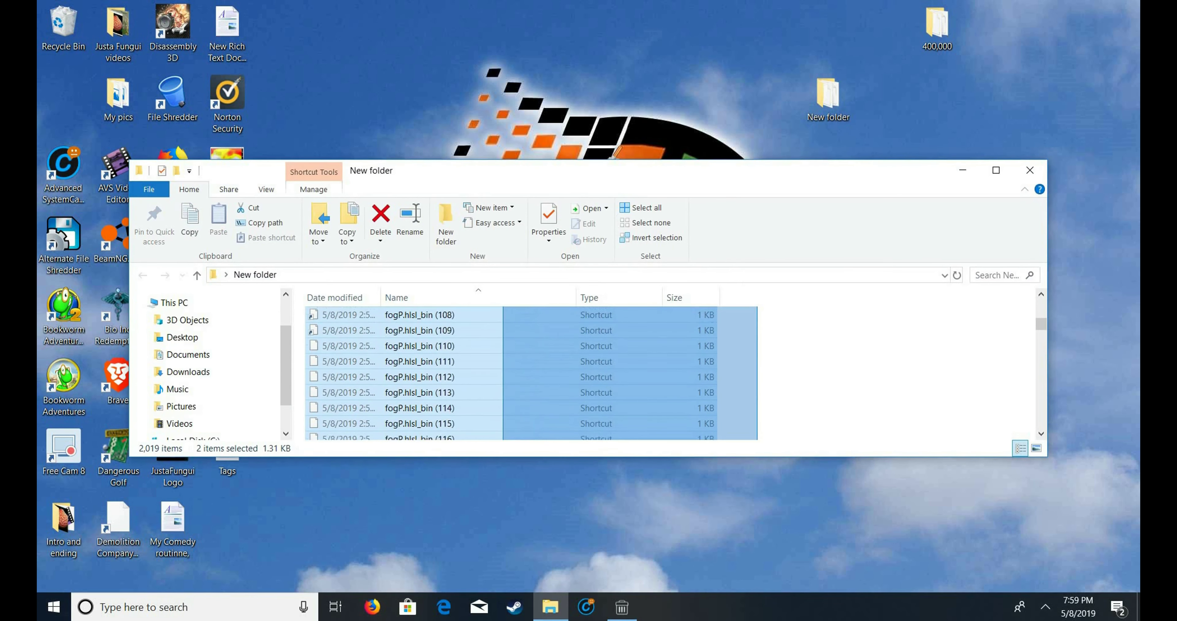
left_click_drag(503, 457, 377, 457)
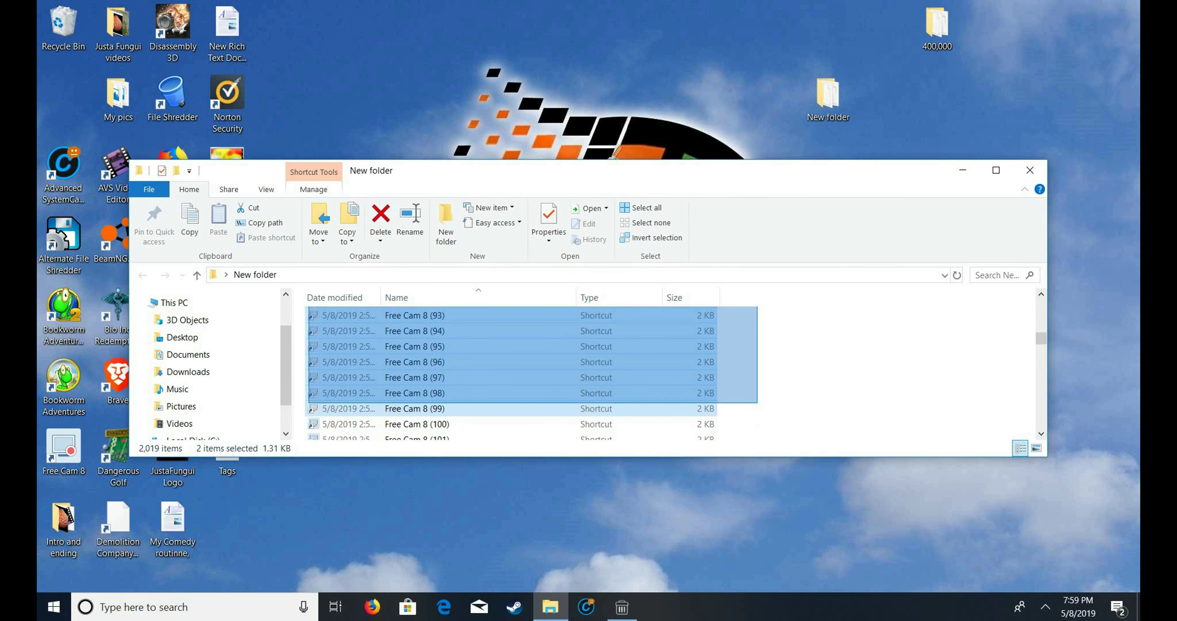
left_click_drag(309, 403, 295, 372)
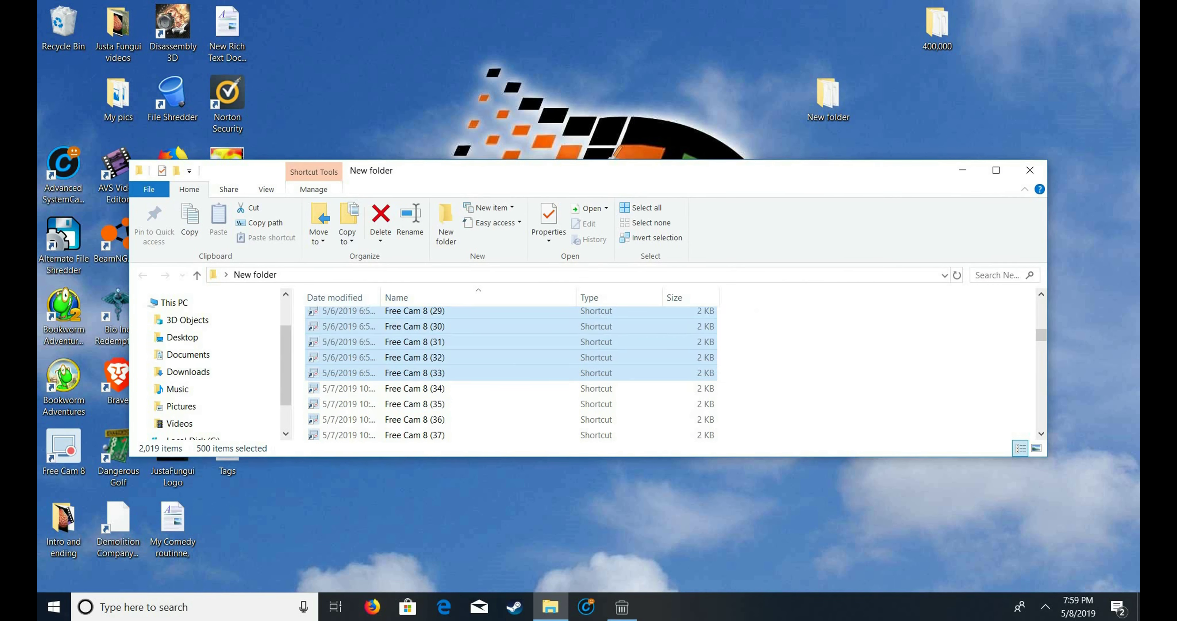
left_click_drag(457, 159, 456, 287)
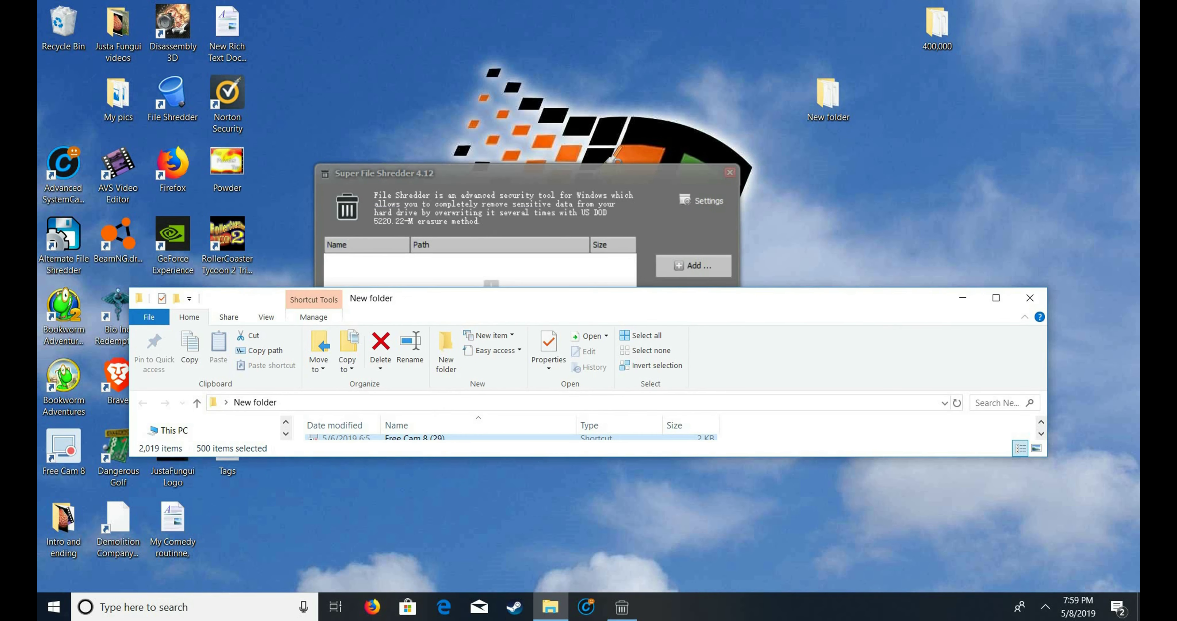
left_click_drag(502, 457, 502, 593)
left_click_drag(502, 0, 503, 47)
left_click_drag(594, 47, 884, 173)
left_click(612, 166)
Drag the selected shortcuts into Super File Shredder's list.
left_click_drag(413, 377, 749, 343)
scroll(767, 321, "down", 2)
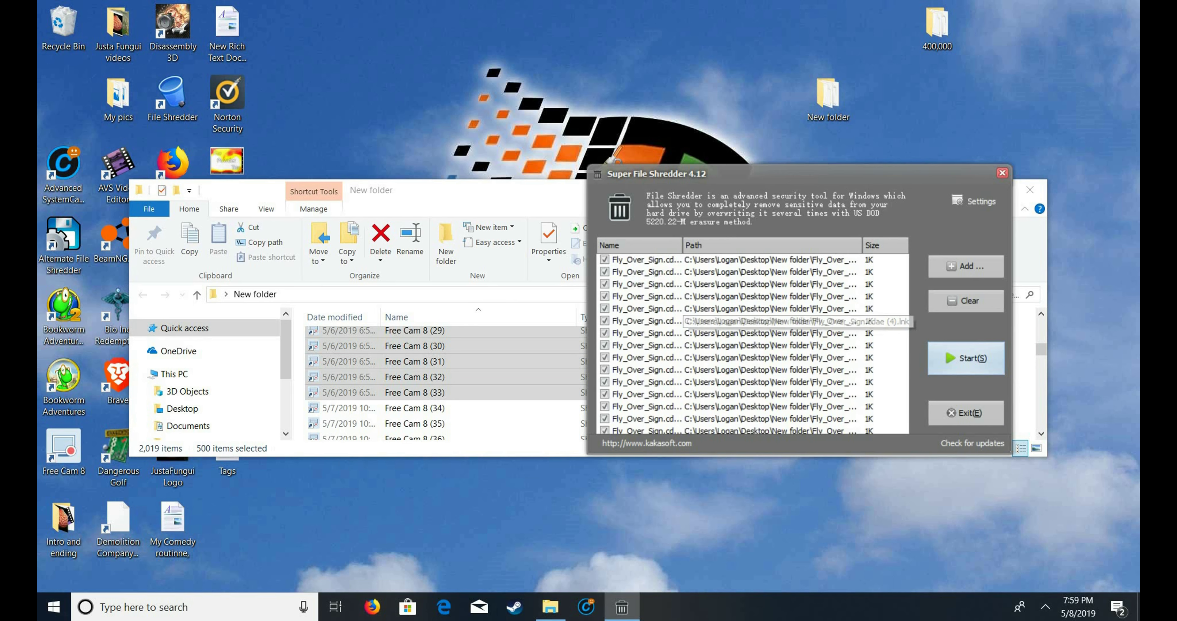
scroll(683, 319, "up", 1)
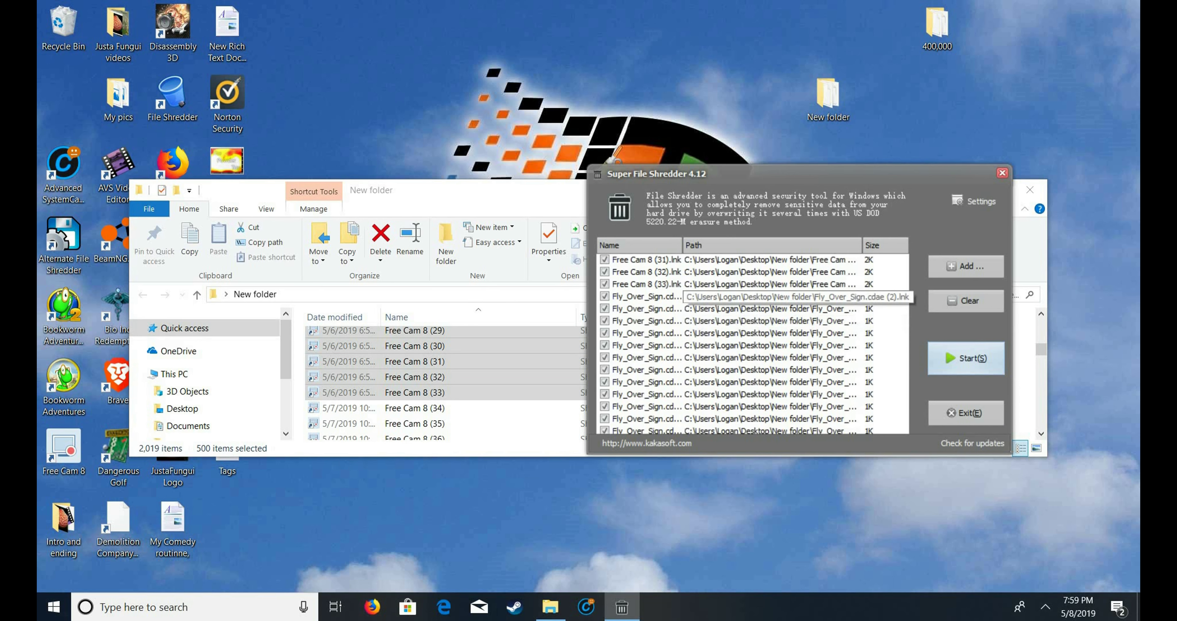
Keep the Gutmann 35-pass algorithm in Settings and start shredding.
left_click(974, 201)
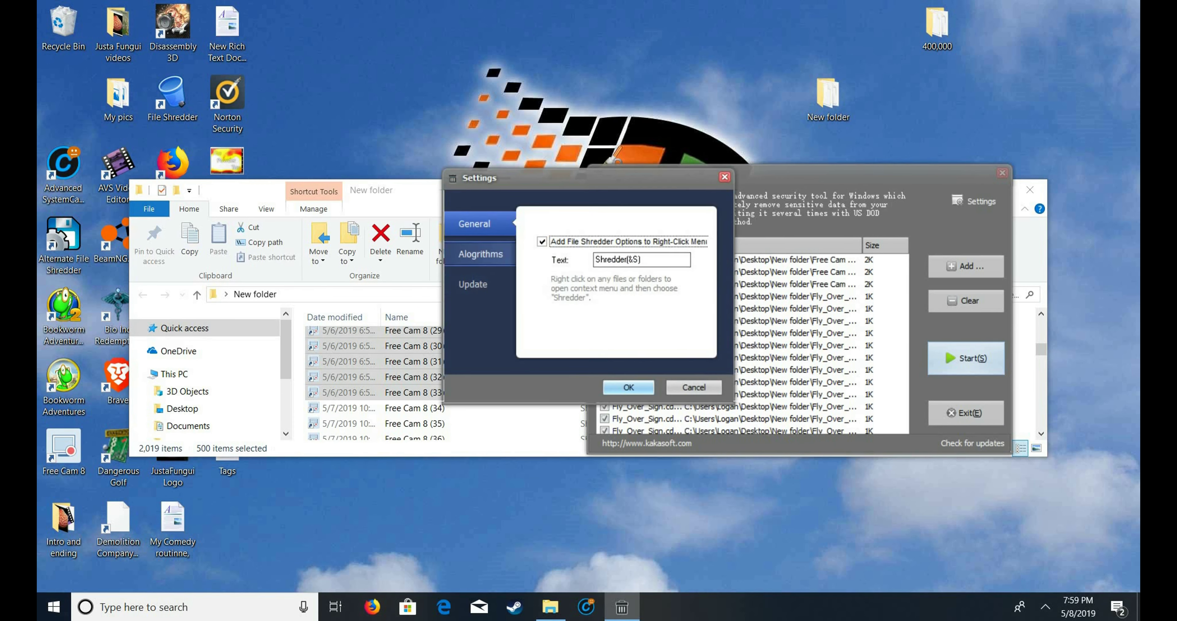
left_click(479, 253)
left_click(672, 256)
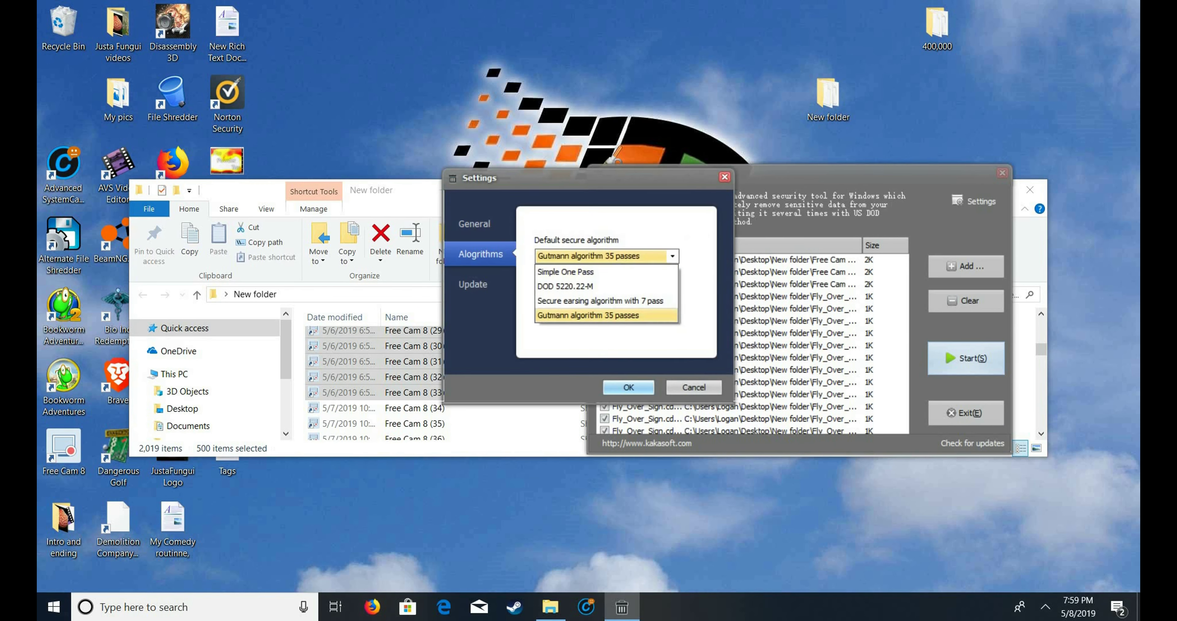
left_click(588, 315)
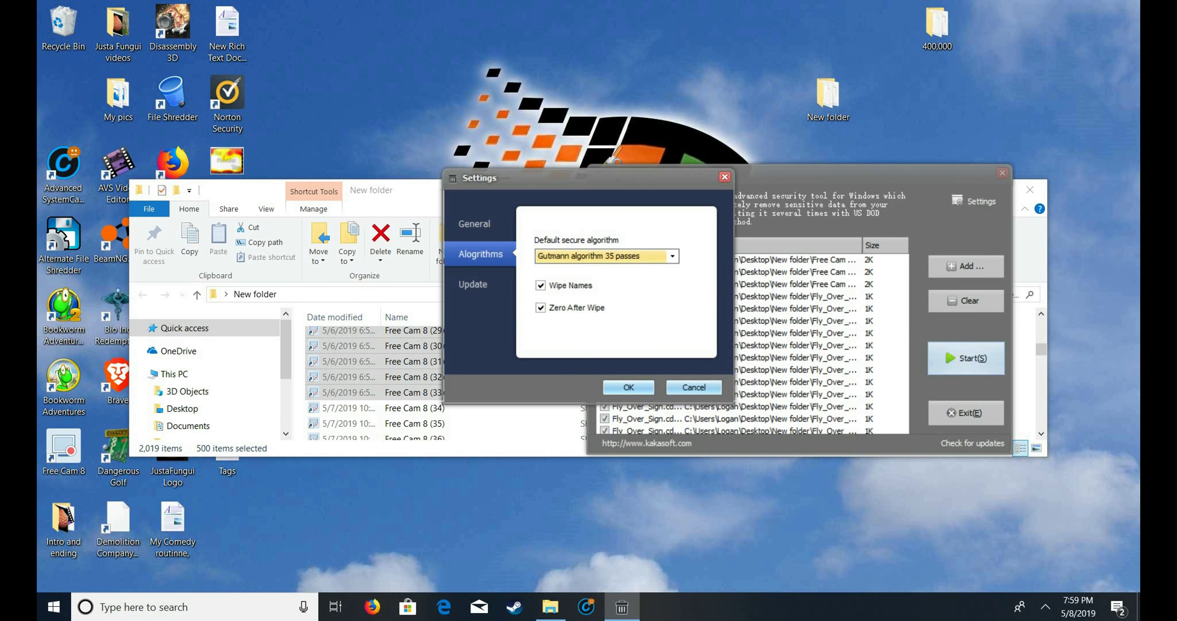
left_click(629, 387)
left_click(966, 358)
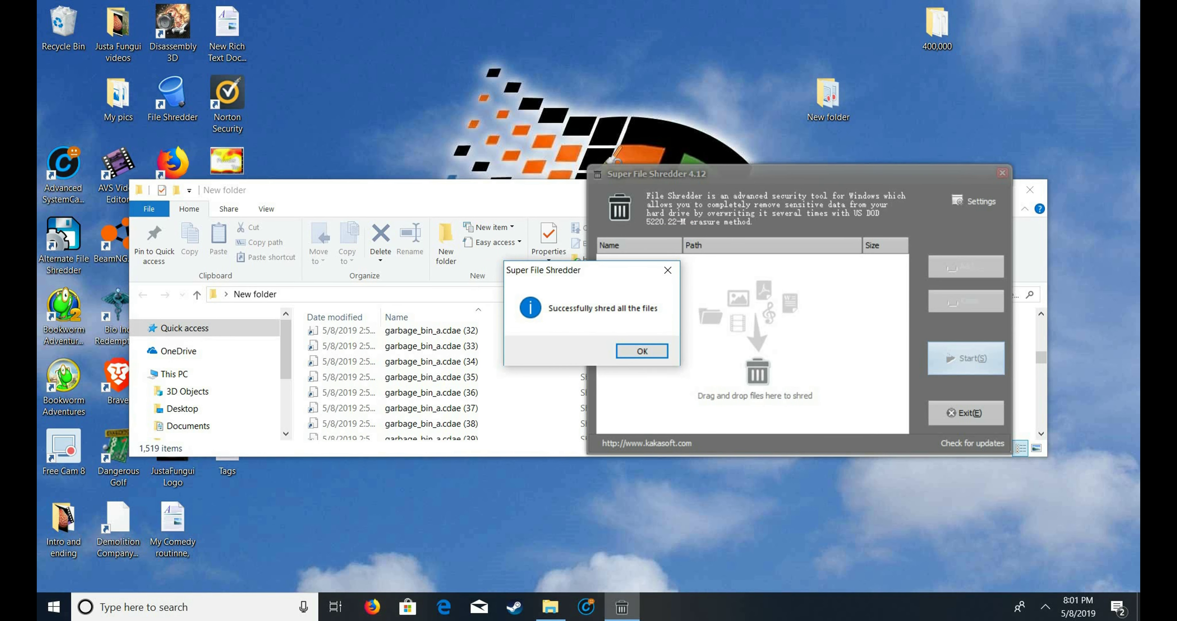
Dismiss the 'Successfully shred all the files' message, leaving New folder at 1,519 items.
key("Return")
Close the Explorer window, queue the entire New folder in Super File Shredder, and start shredding.
left_click_drag(438, 190, 400, 153)
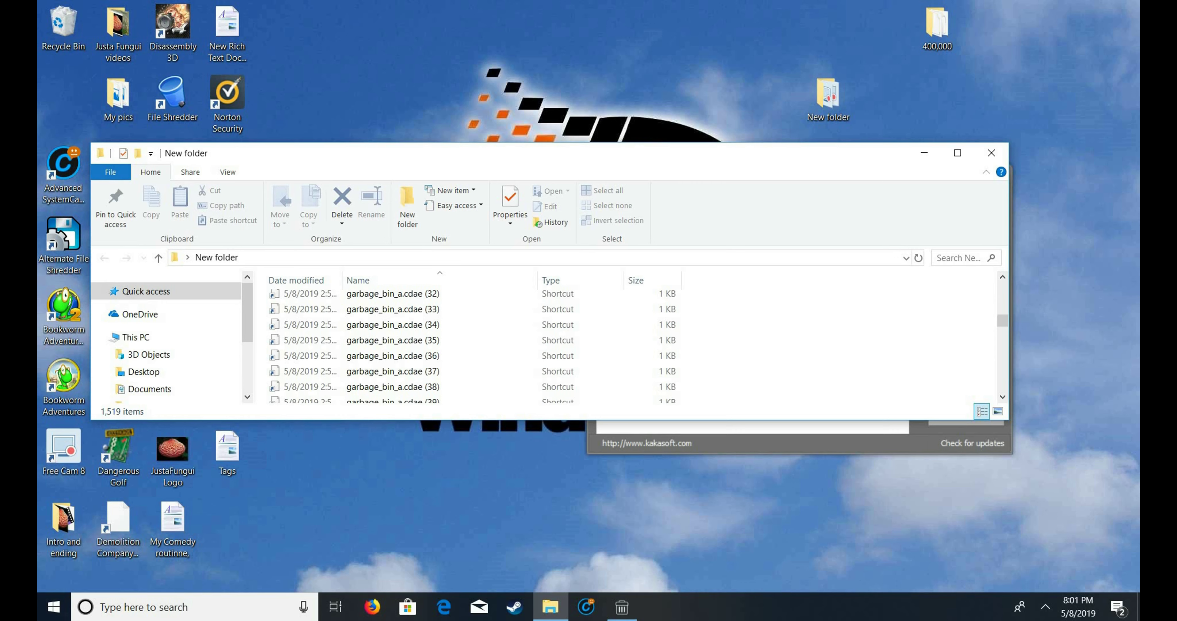
left_click(991, 152)
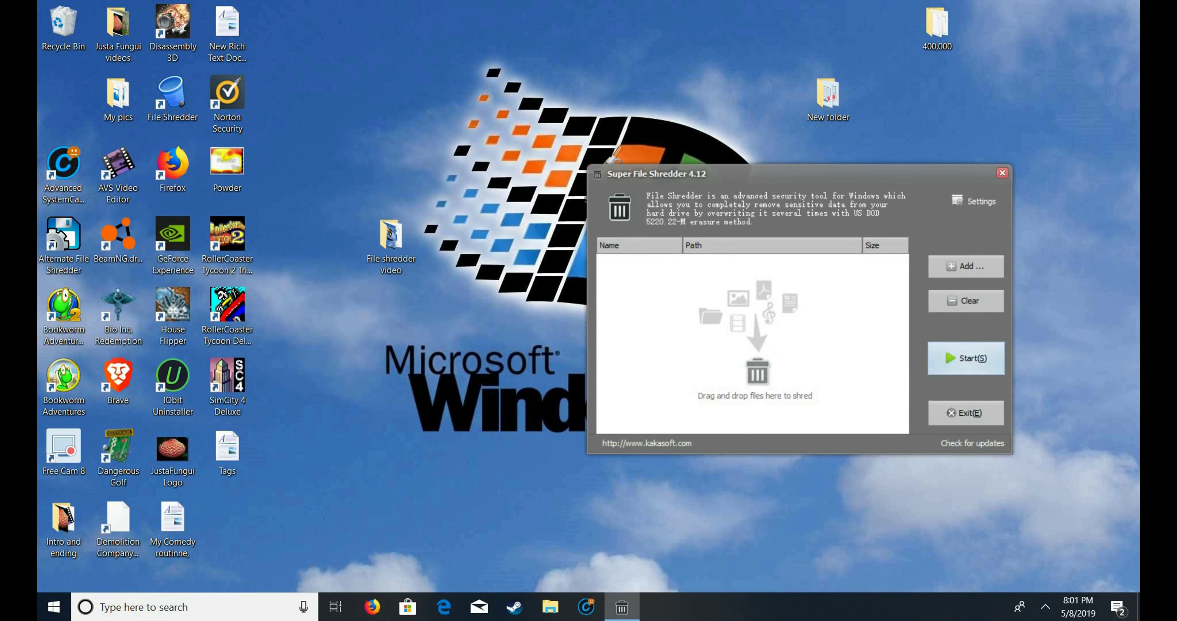
left_click_drag(828, 94, 754, 320)
left_click(966, 358)
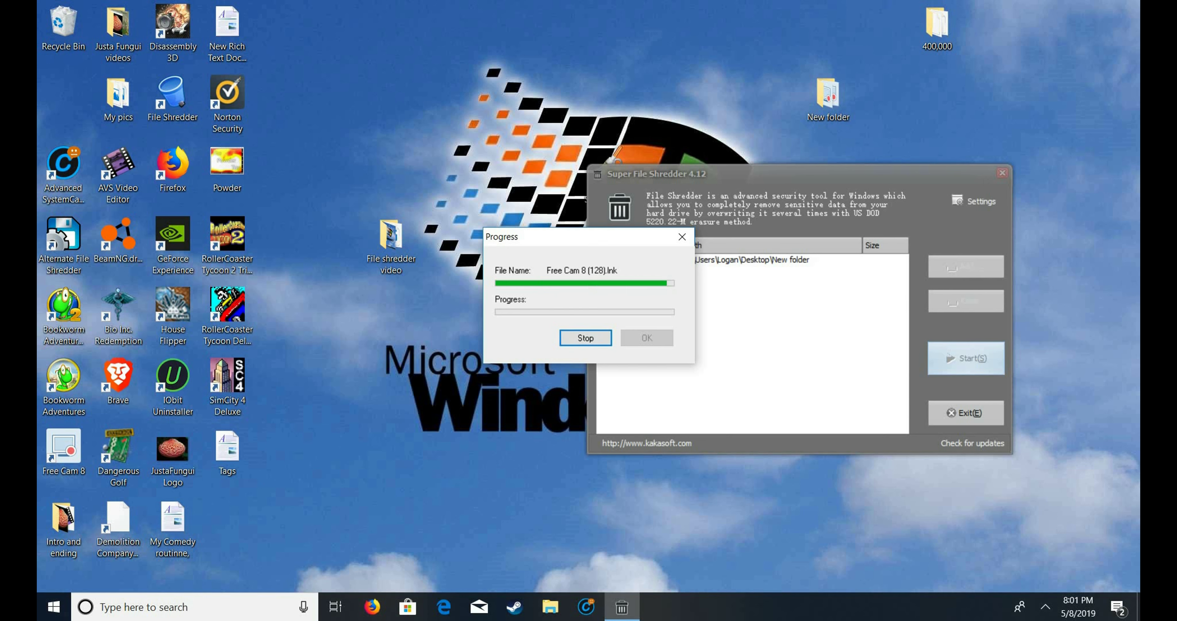
Open New folder in File Explorer to watch its item count drop.
double_click(391, 245)
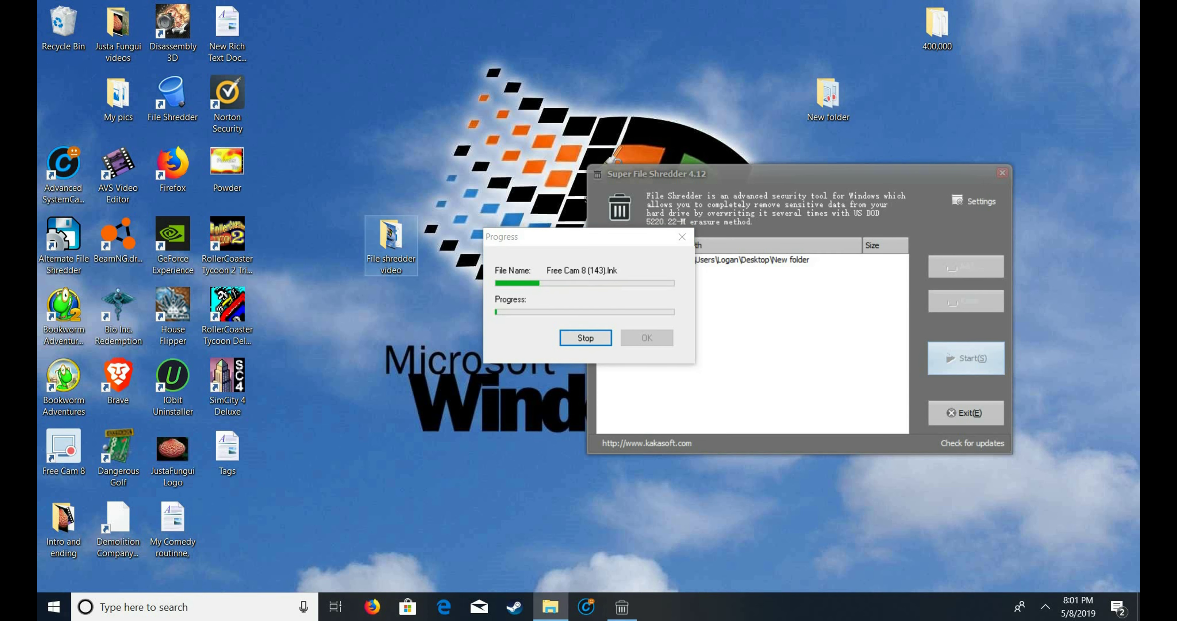
left_click(1030, 179)
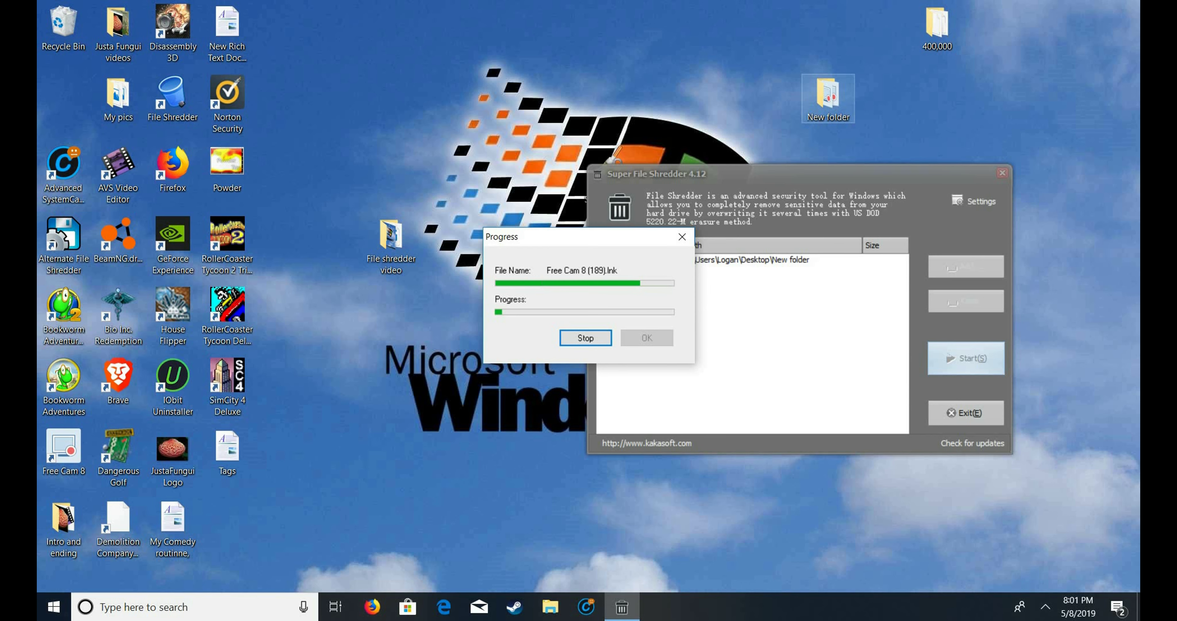
double_click(828, 98)
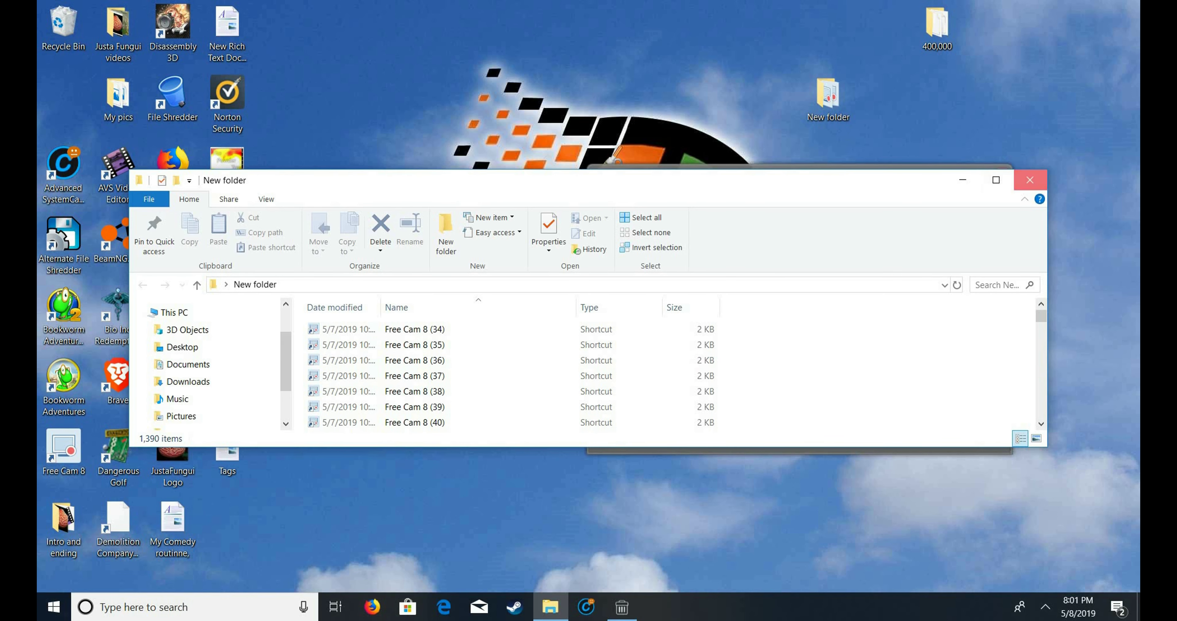
Close the New folder window, then minimize and restore Super File Shredder while it runs.
left_click(1029, 179)
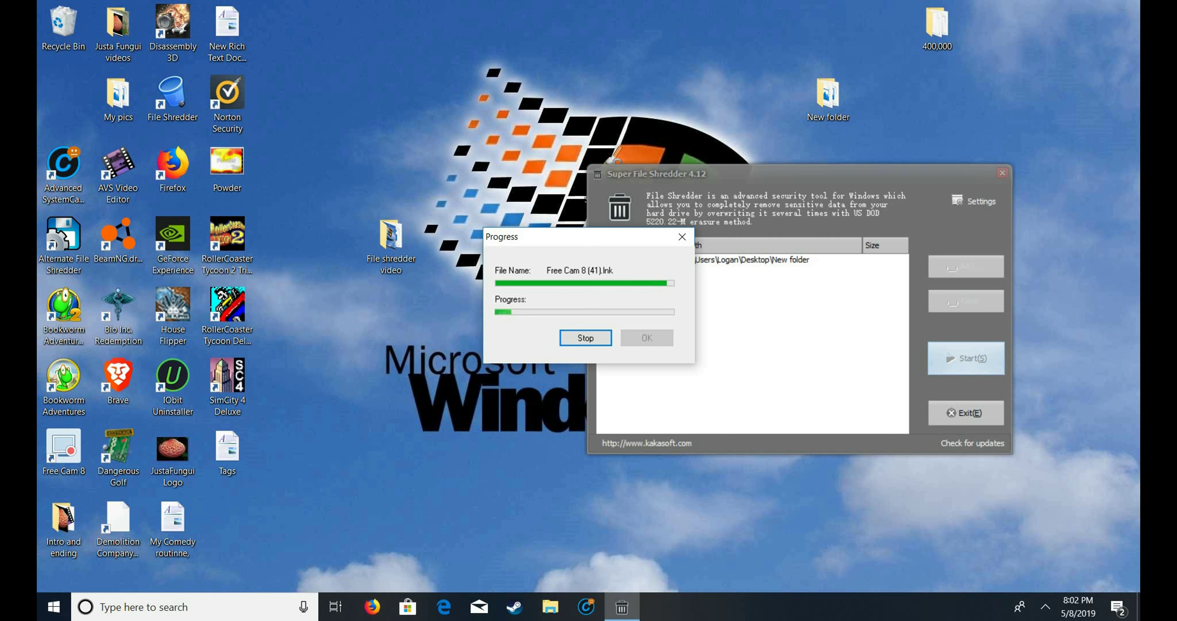
left_click(622, 607)
left_click(622, 607)
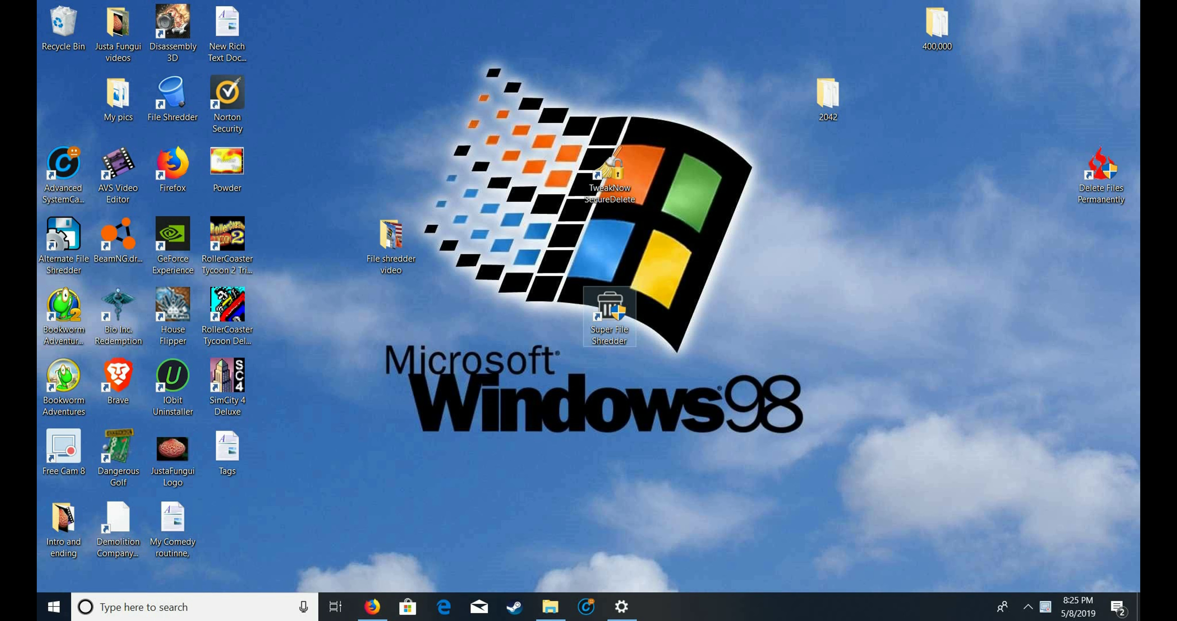
Move the Super File Shredder shortcut aside, launch TweakNow SecureDelete, and open the 2042 folder.
left_click_drag(609, 306, 1109, 234)
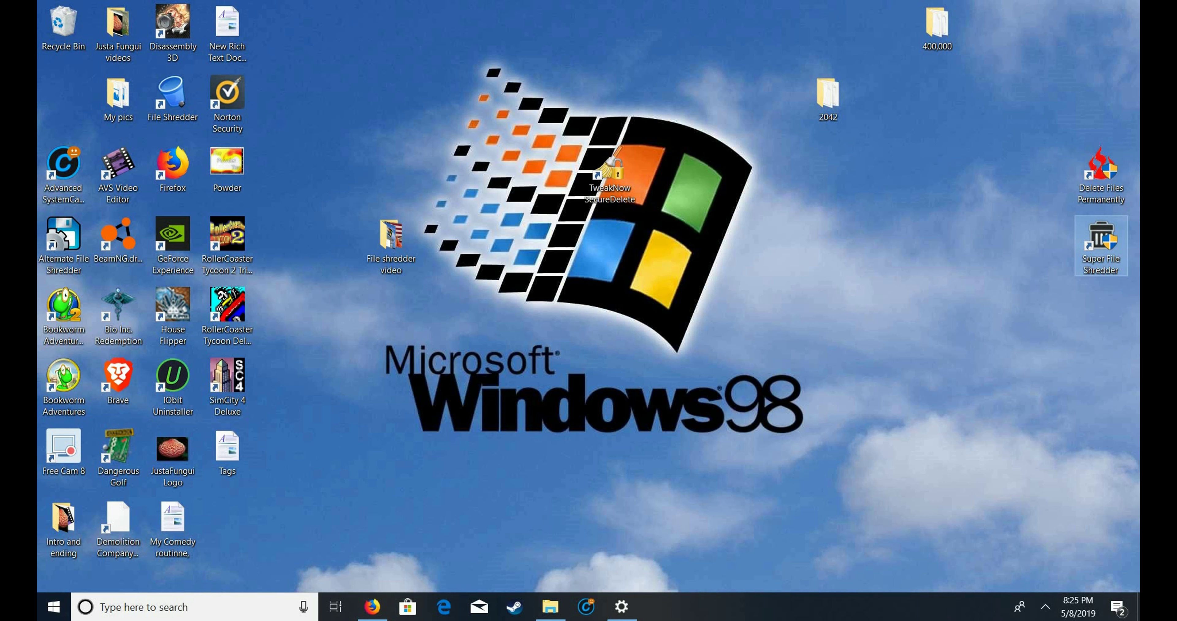
double_click(610, 173)
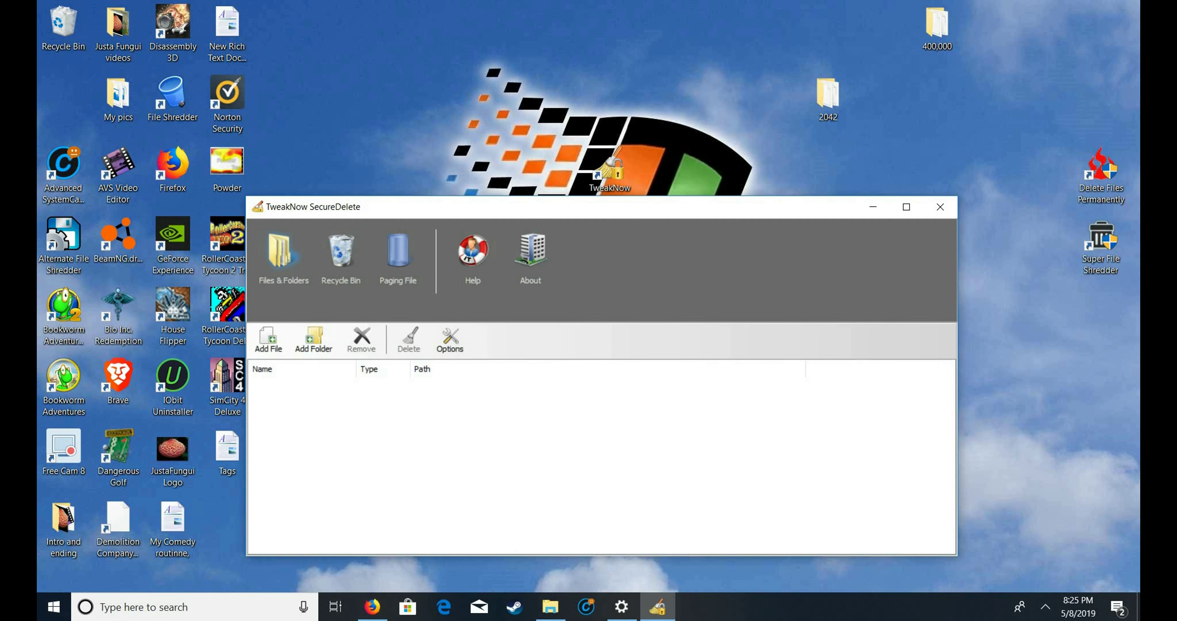
double_click(828, 98)
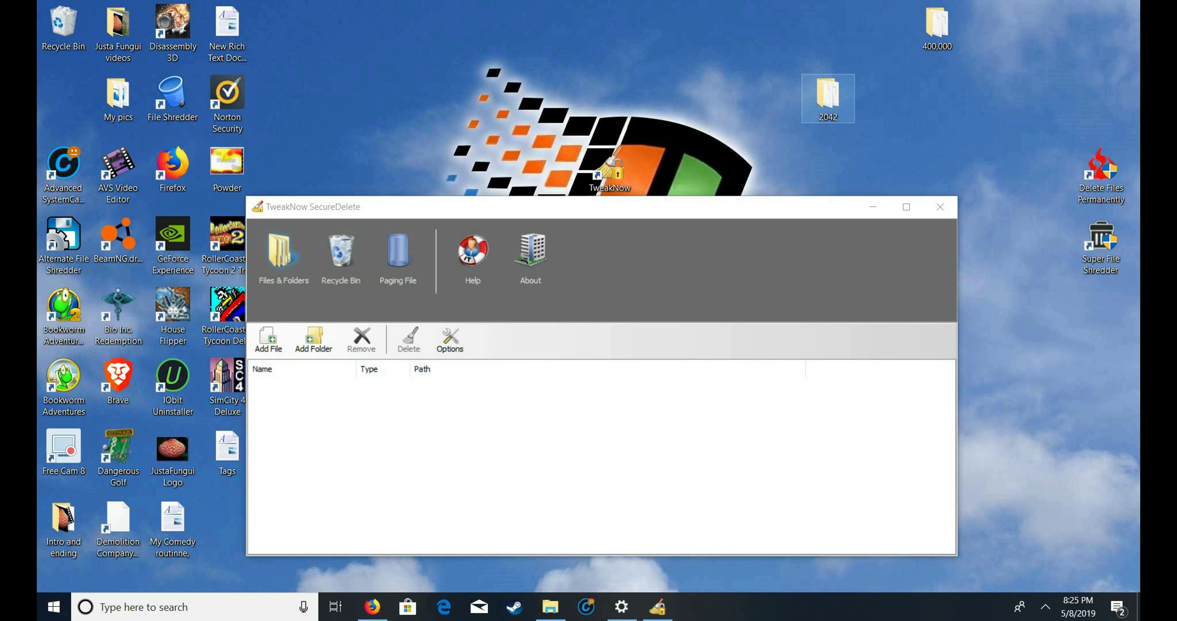
Select a block of 504 shortcuts in the 2042 folder, then bring SecureDelete back in front.
scroll(667, 365, "down", 5)
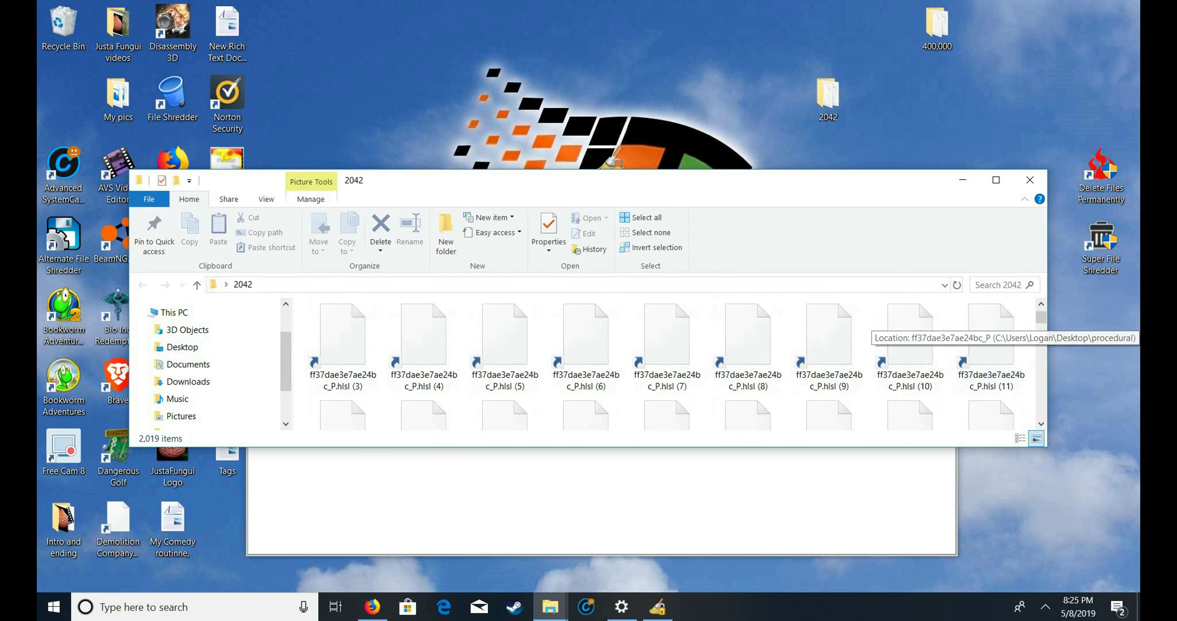
scroll(991, 347, "down", 5)
left_click_drag(1031, 344, 340, 379)
left_click_drag(411, 181, 505, 45)
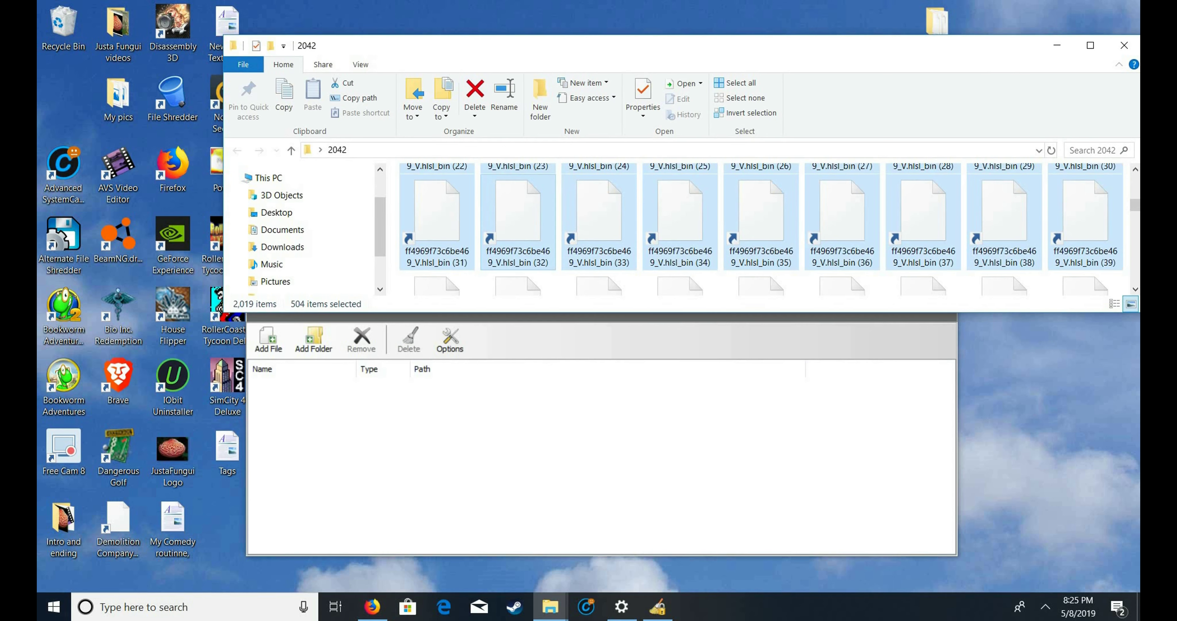
left_click(525, 340)
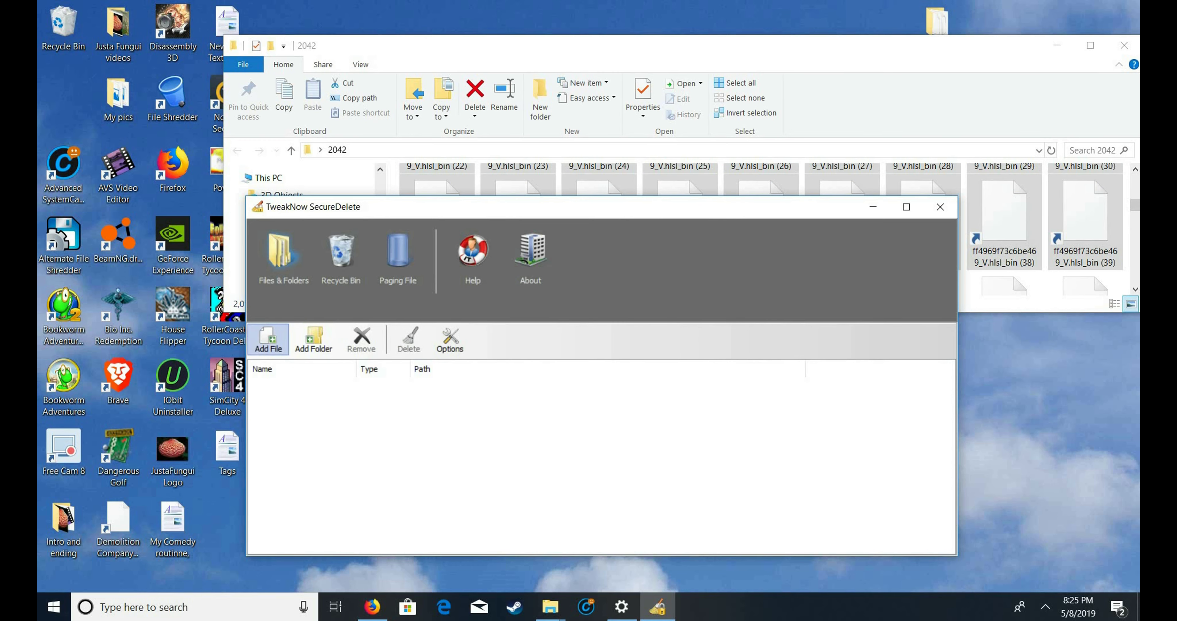
Add a run of shortcut files from Desktop\2042 to SecureDelete's list through Add File.
left_click(268, 339)
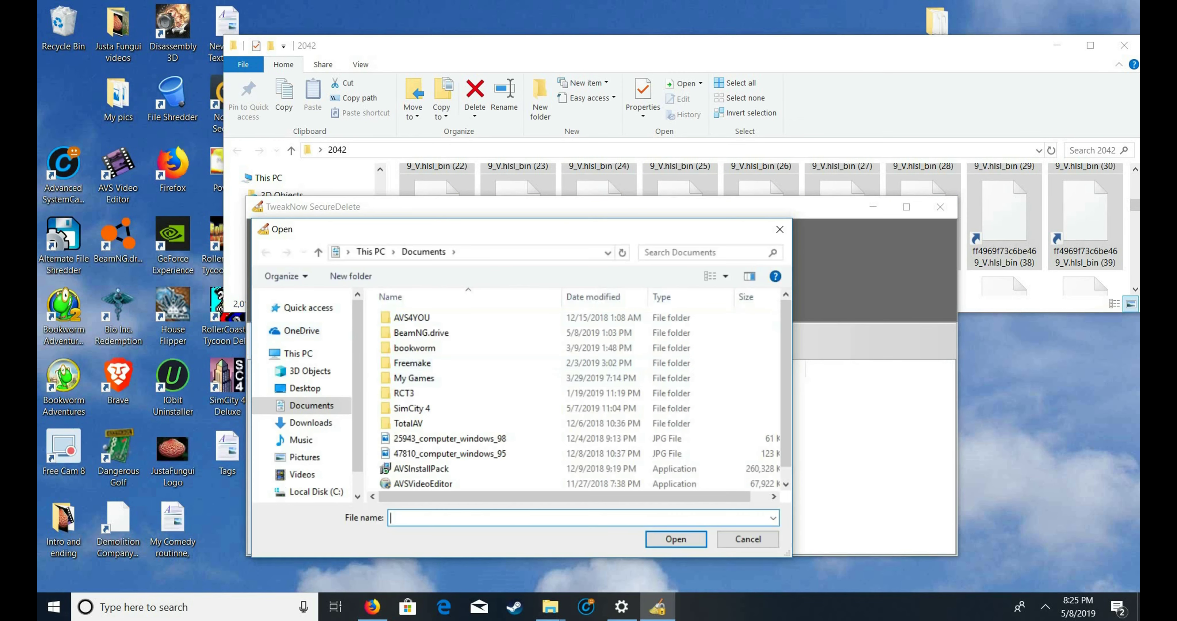
left_click(1124, 45)
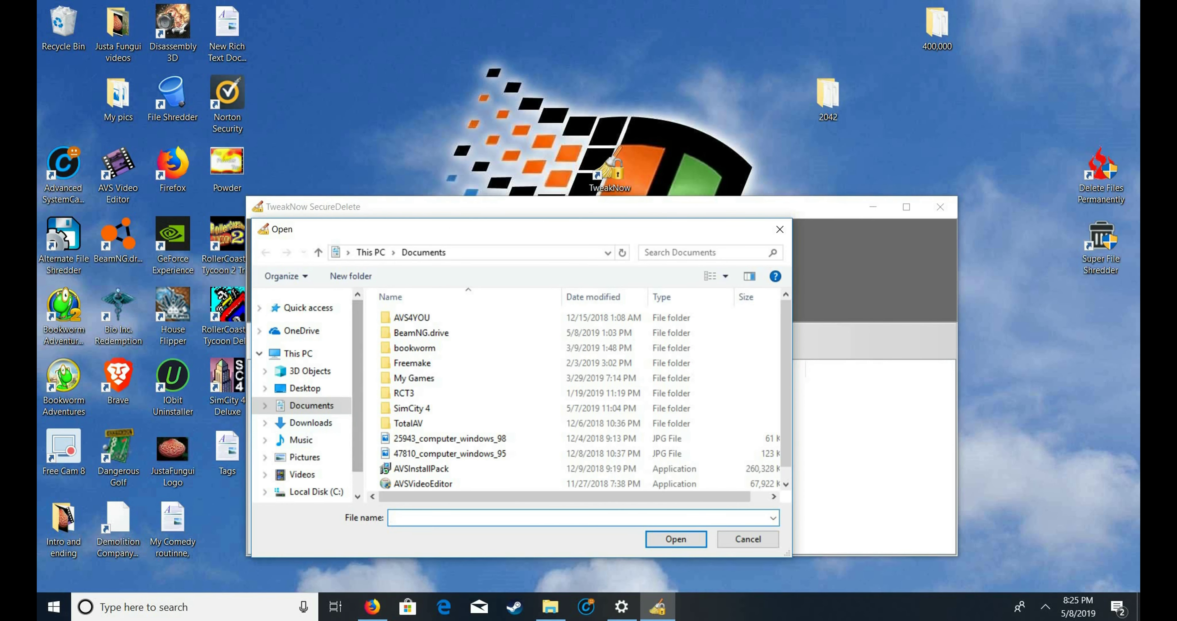
scroll(475, 450, "down", 1)
scroll(302, 411, "down", 1)
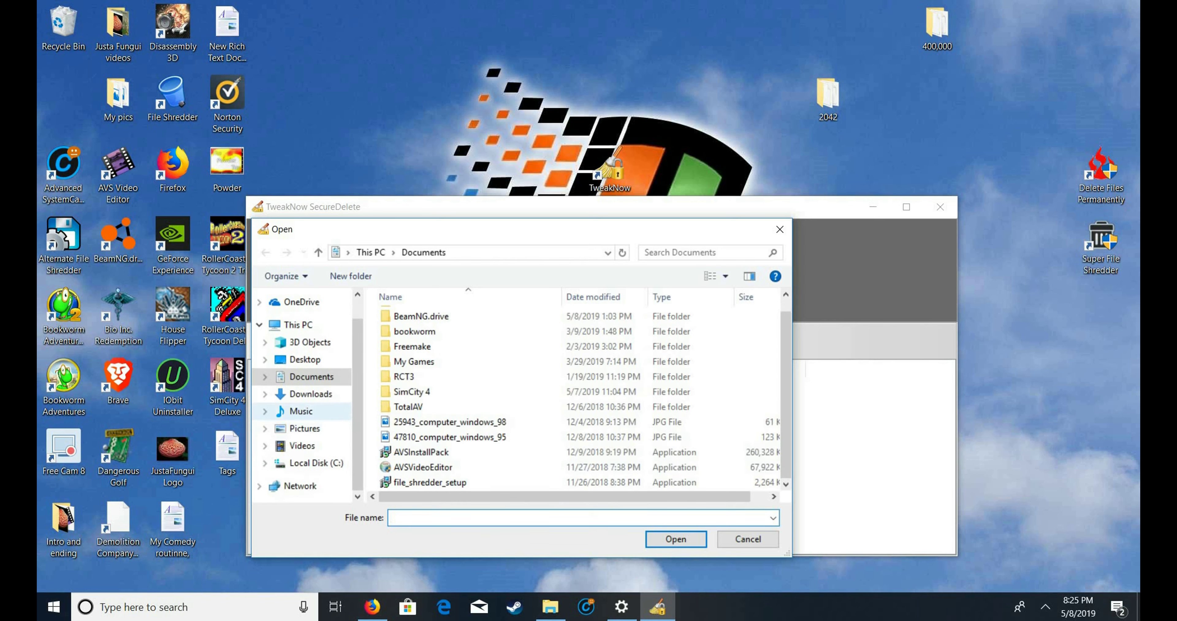
left_click(305, 360)
scroll(462, 404, "down", 6)
double_click(411, 467)
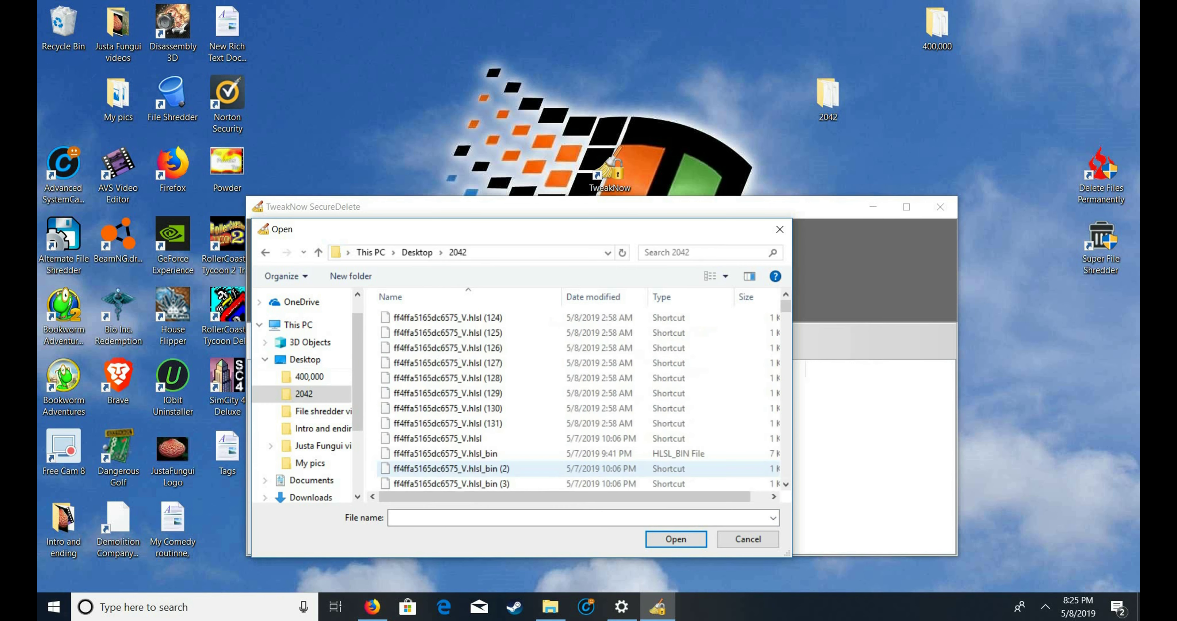
left_click_drag(714, 312, 597, 329)
left_click_drag(562, 229, 352, 174)
left_click(466, 484)
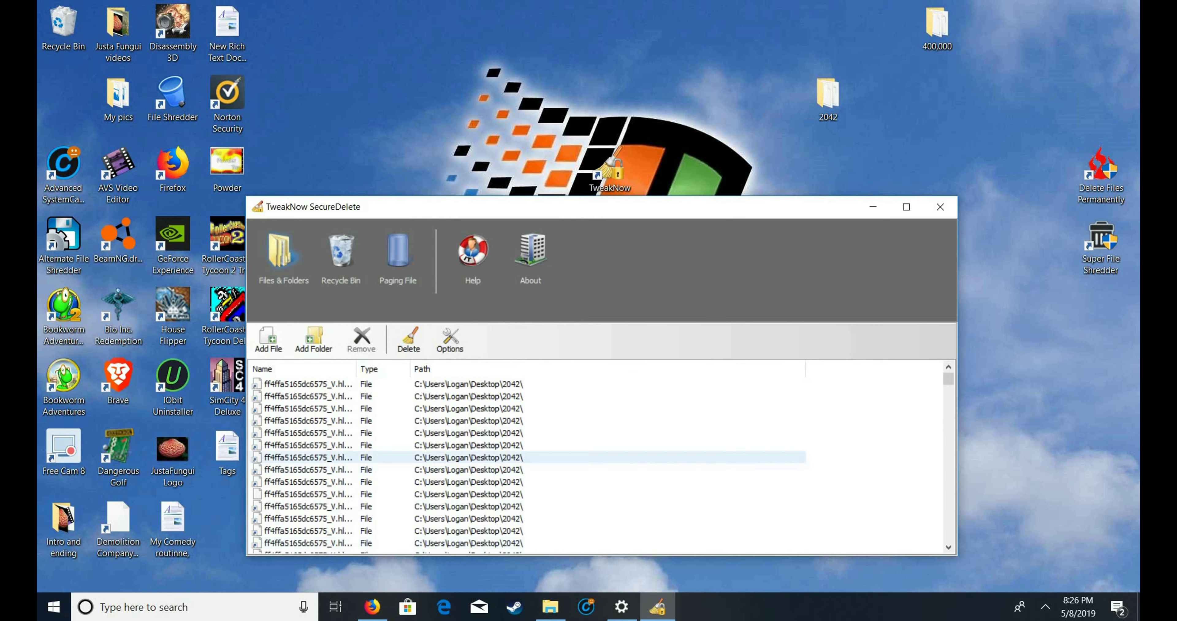
Browse Options without changes, then the Paging File and Recycle Bin pages, back to Files & Folders.
left_click(450, 340)
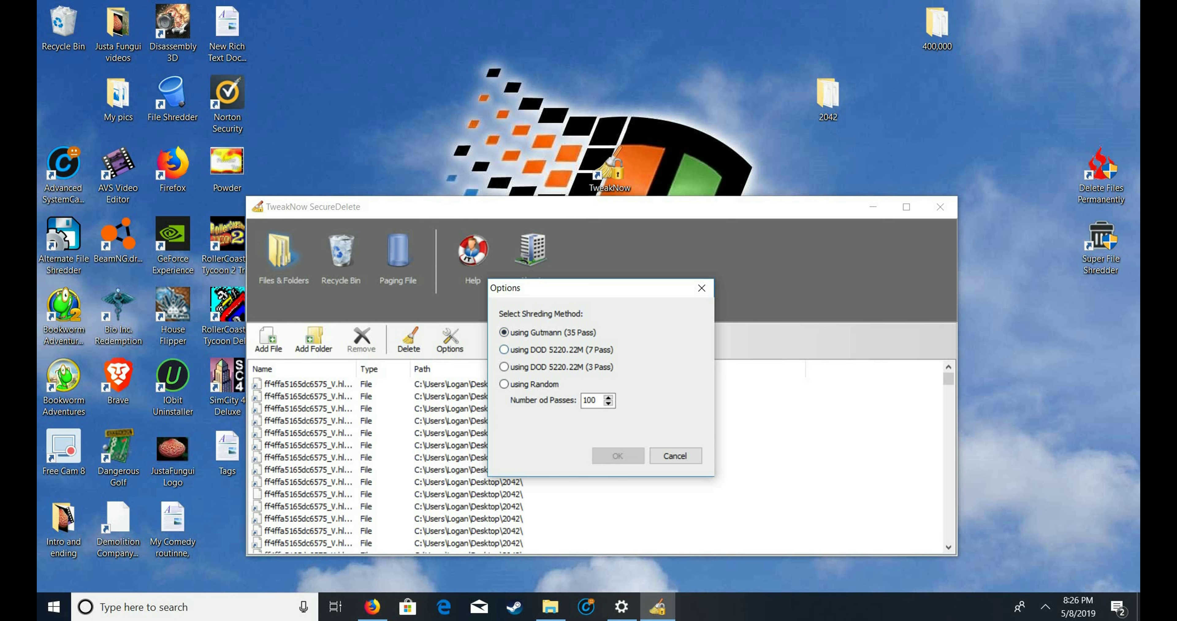
left_click(675, 456)
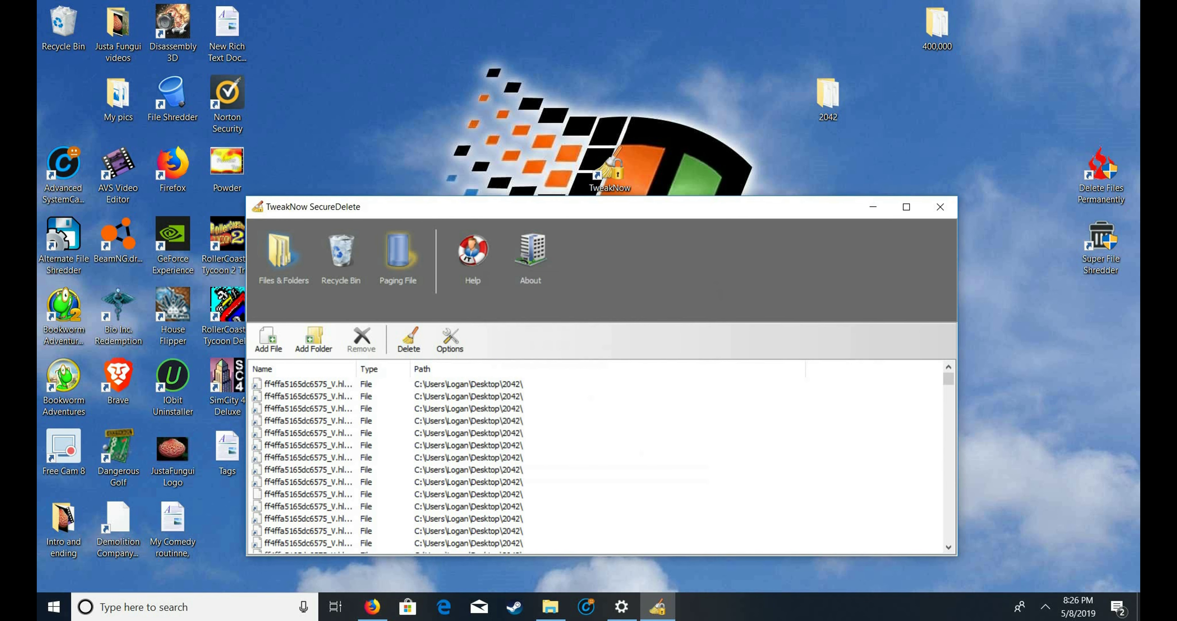
left_click(397, 255)
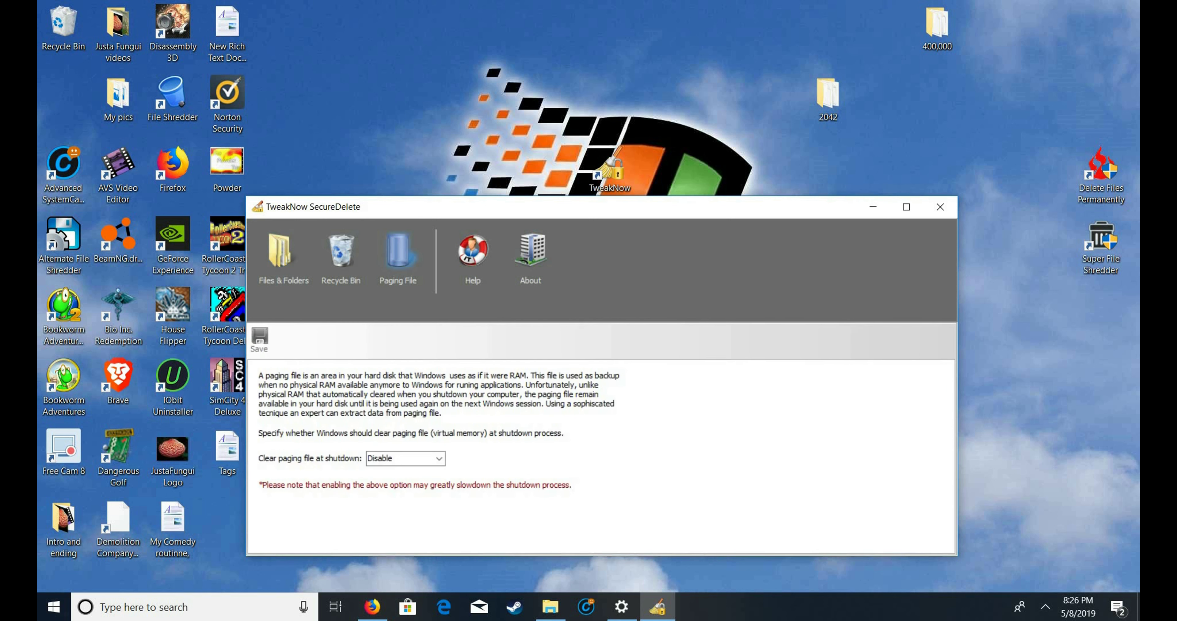
left_click(279, 254)
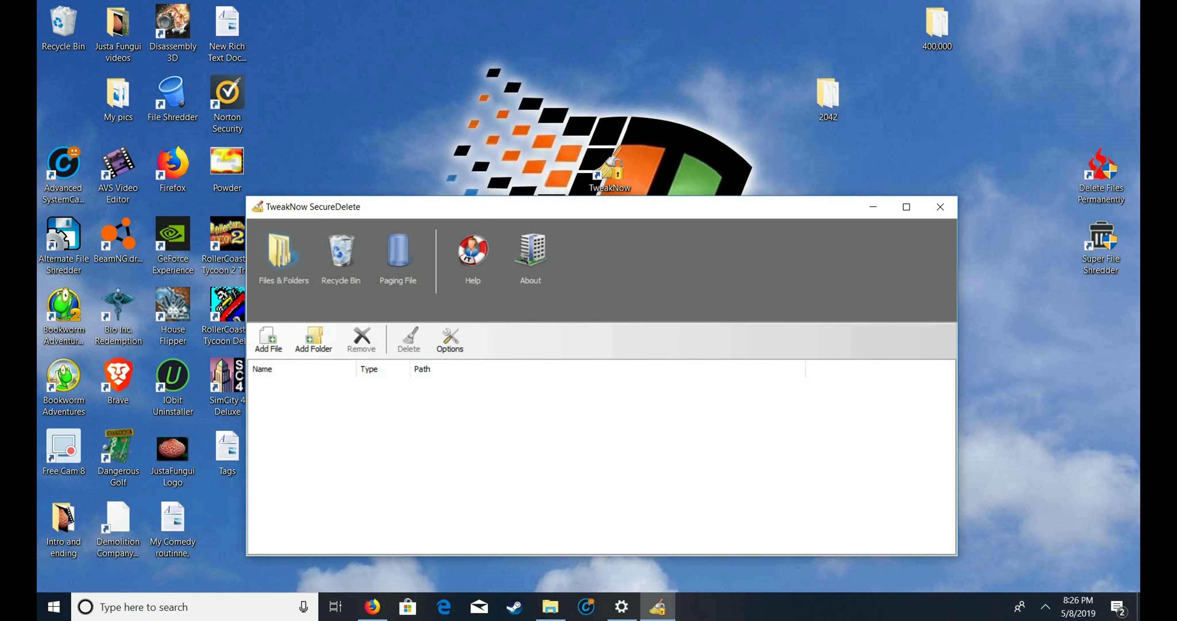
left_click(341, 253)
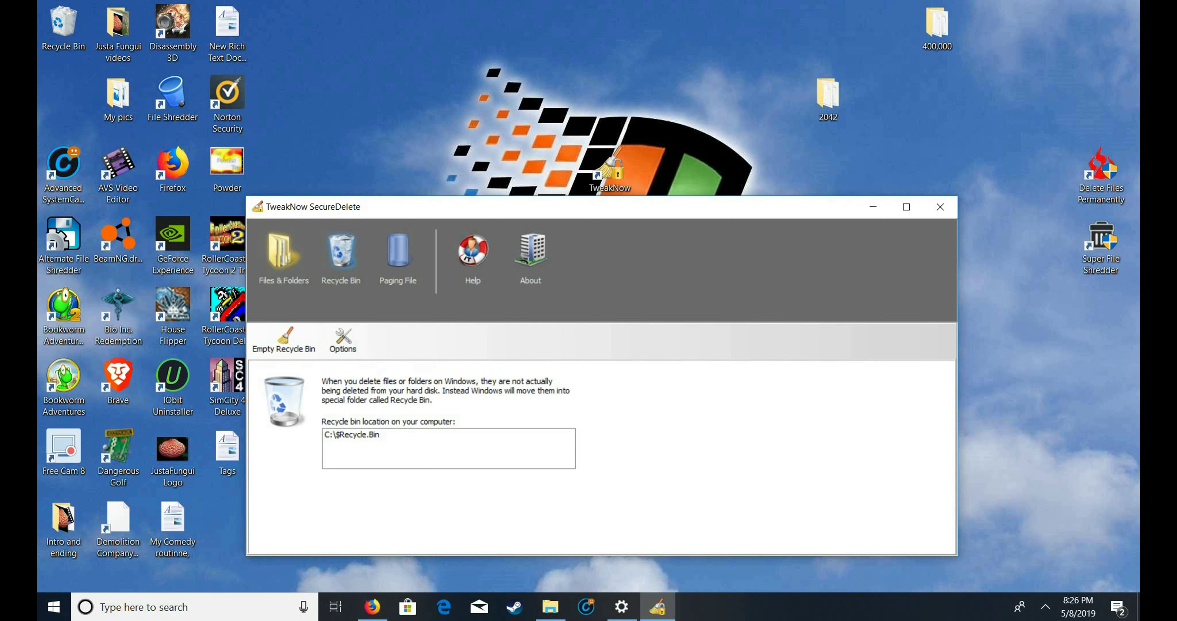
left_click(280, 253)
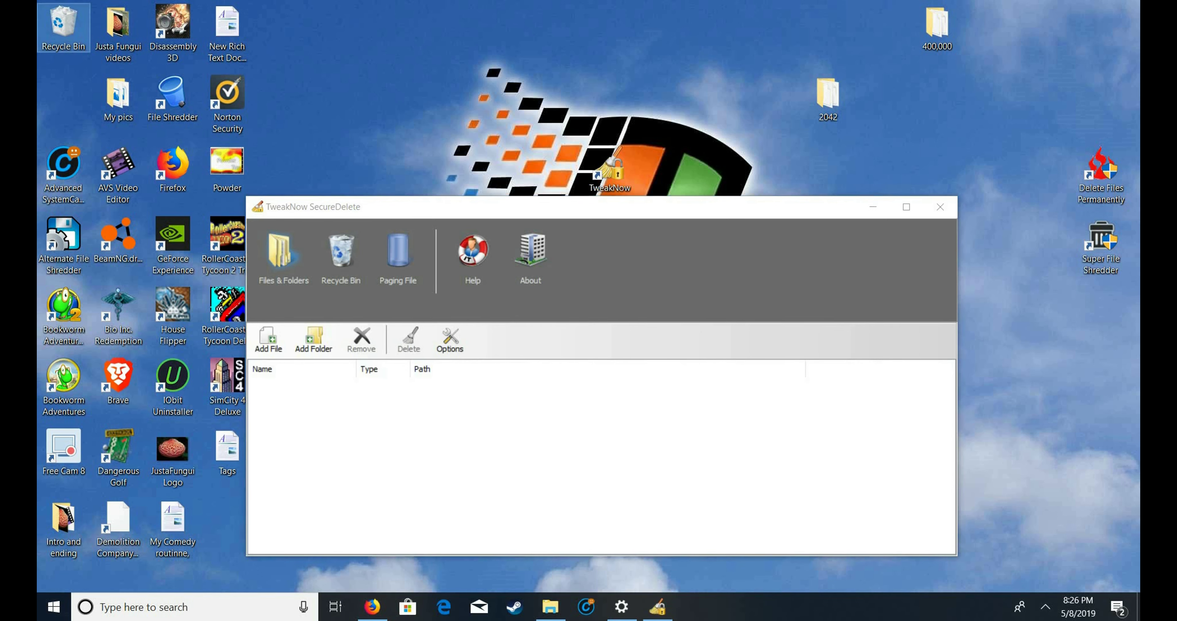
Open and close the desktop Recycle Bin, then move SecureDelete up and right.
double_click(64, 25)
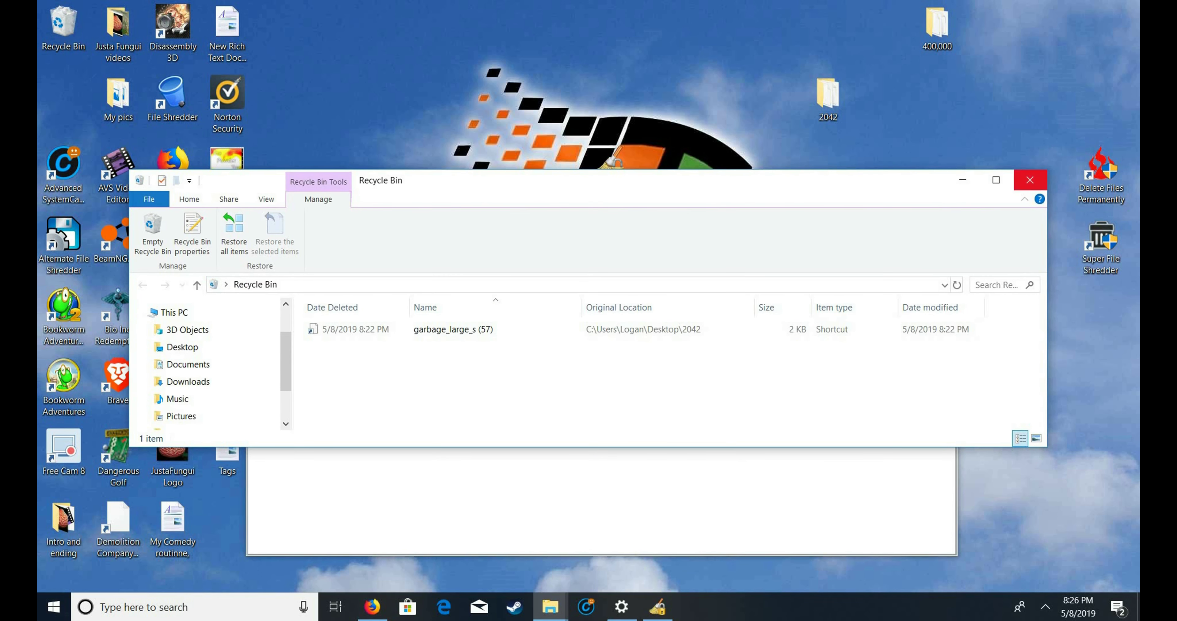
left_click(1030, 179)
left_click_drag(686, 204, 881, 164)
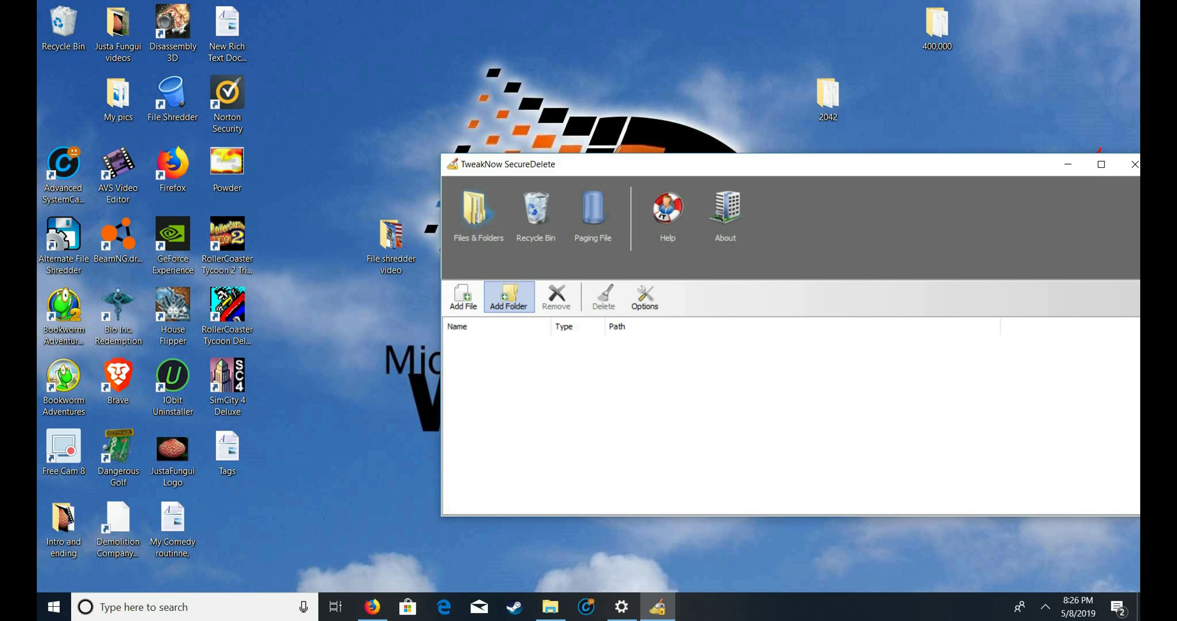
Add a block of 2042 shortcut files and shred them until every entry shows Completed.
left_click(463, 297)
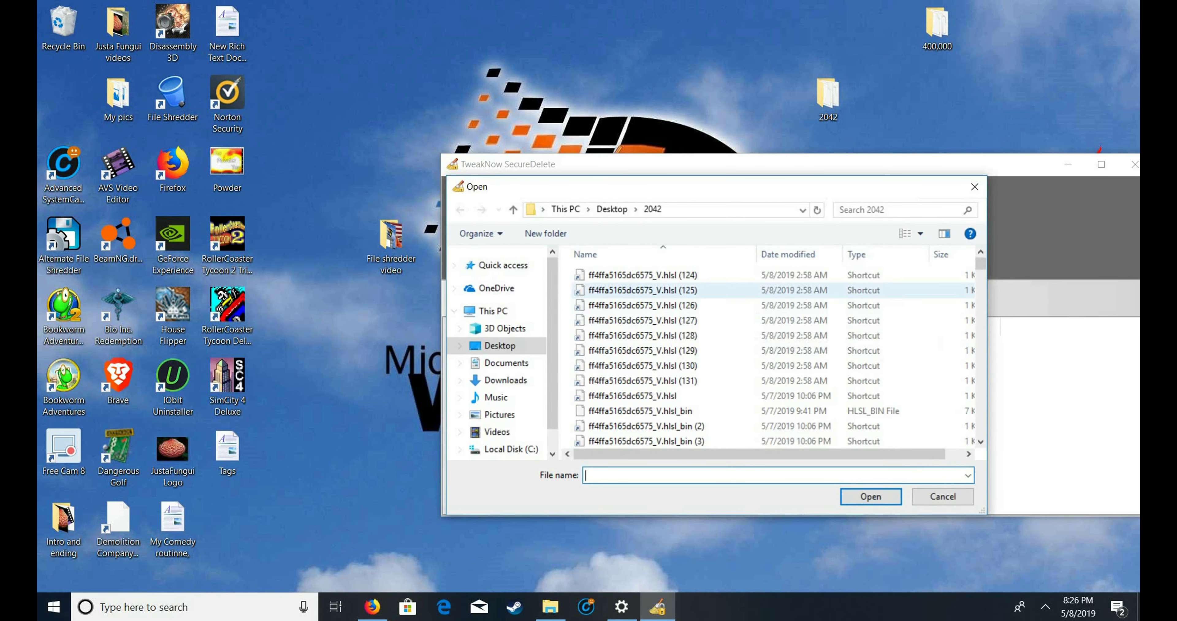
left_click_drag(736, 275, 716, 491)
scroll(772, 357, "down", 15)
scroll(772, 356, "down", 10)
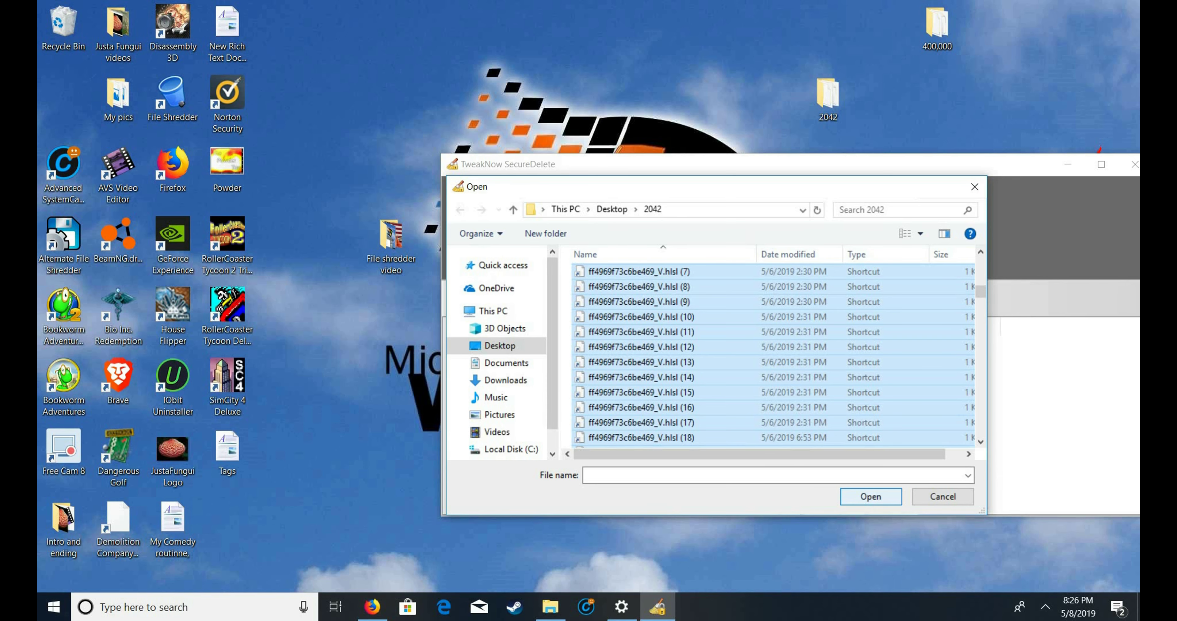
left_click(871, 496)
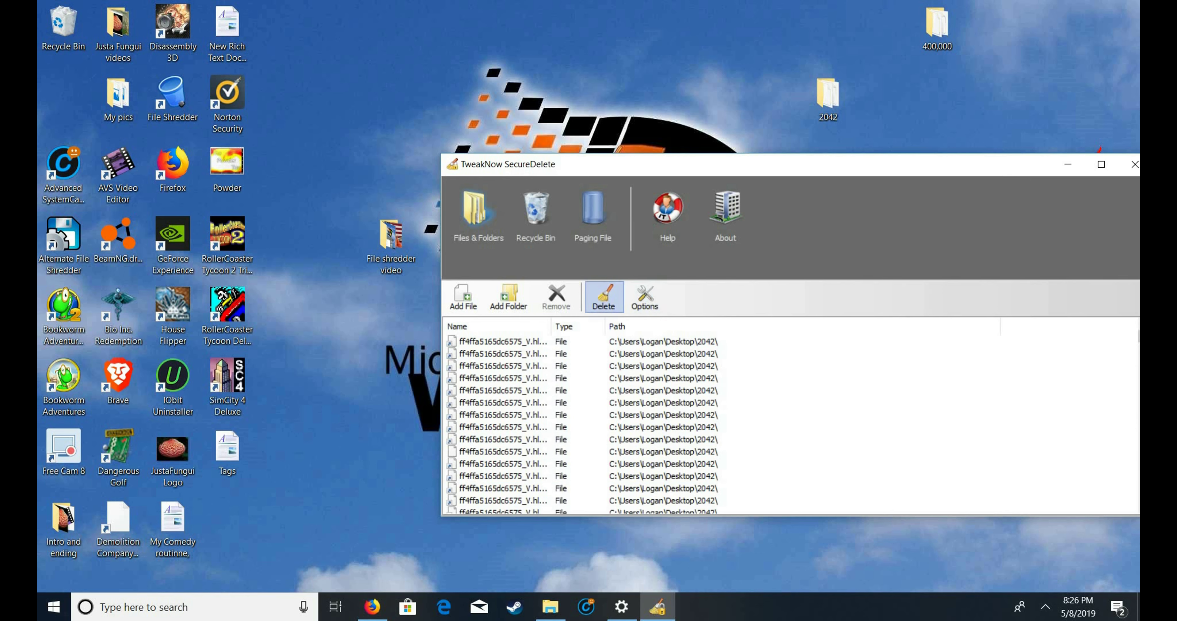
left_click(603, 297)
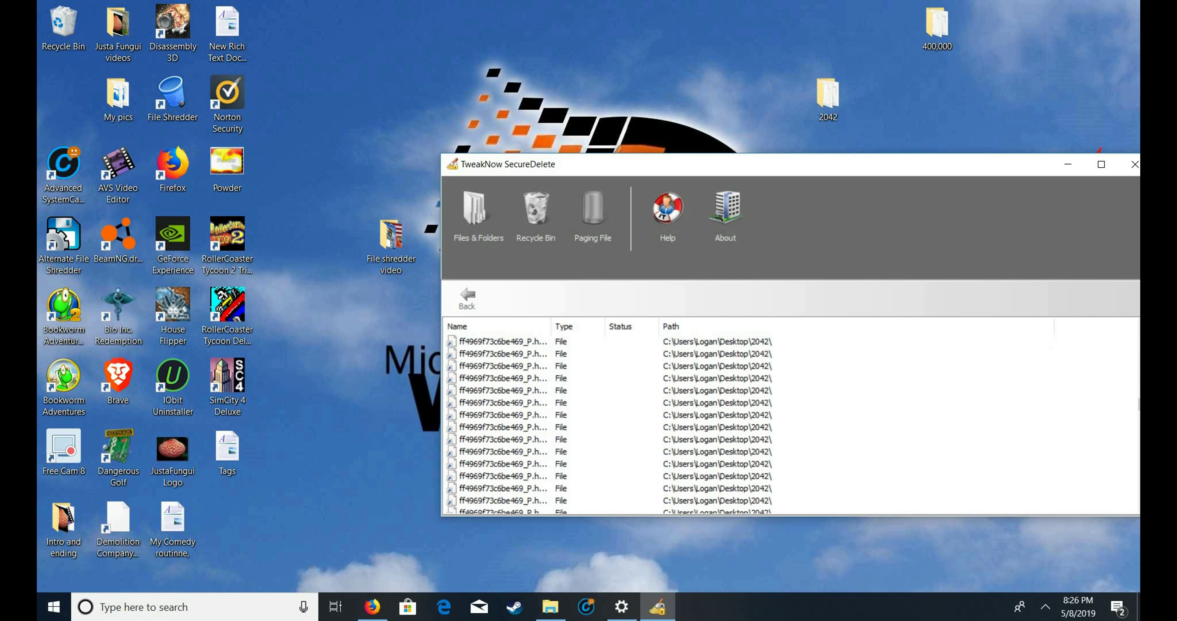
left_click_drag(749, 164, 640, 85)
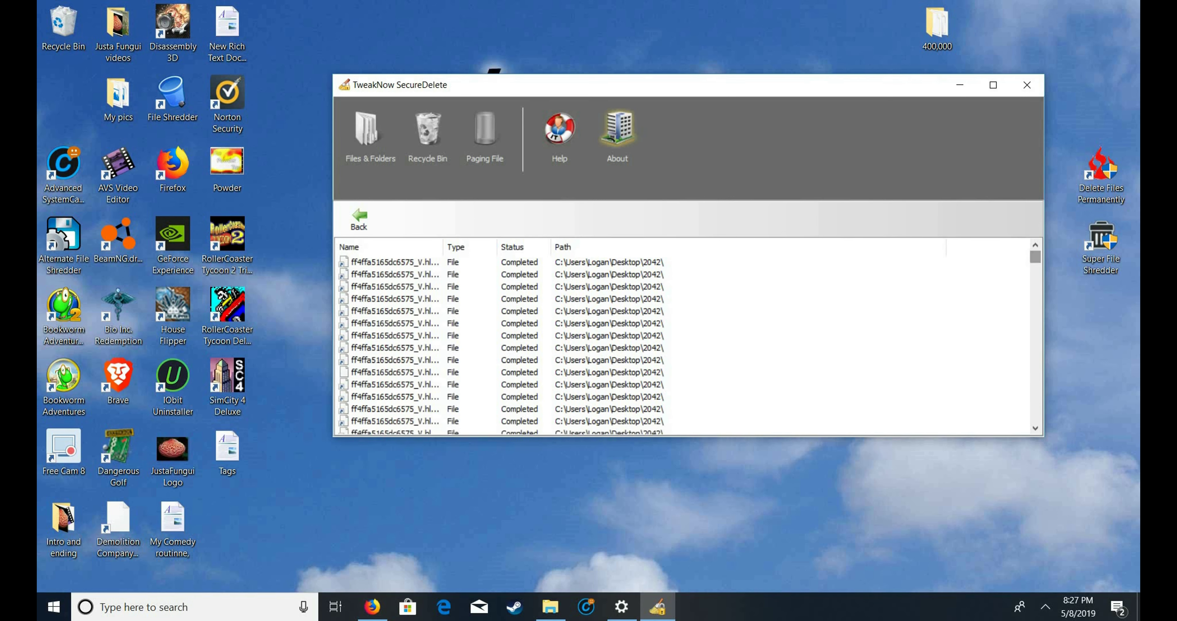
Return to the empty list and check the 2042 folder, now down to 1,663 items.
left_click(359, 219)
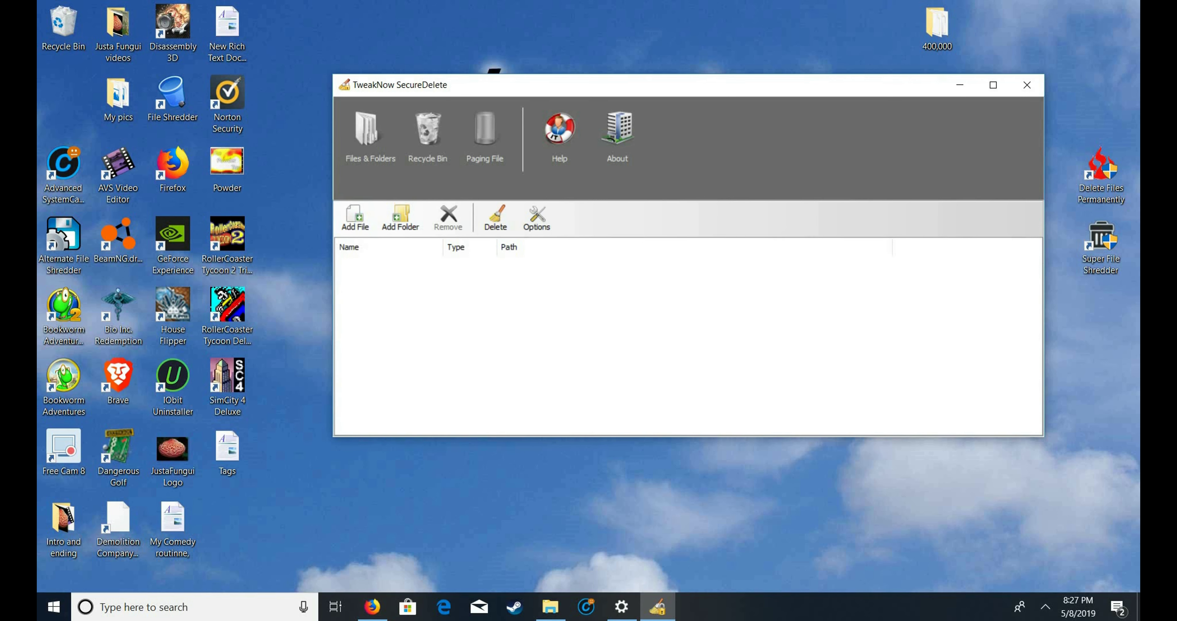
left_click_drag(795, 74, 795, 165)
double_click(828, 98)
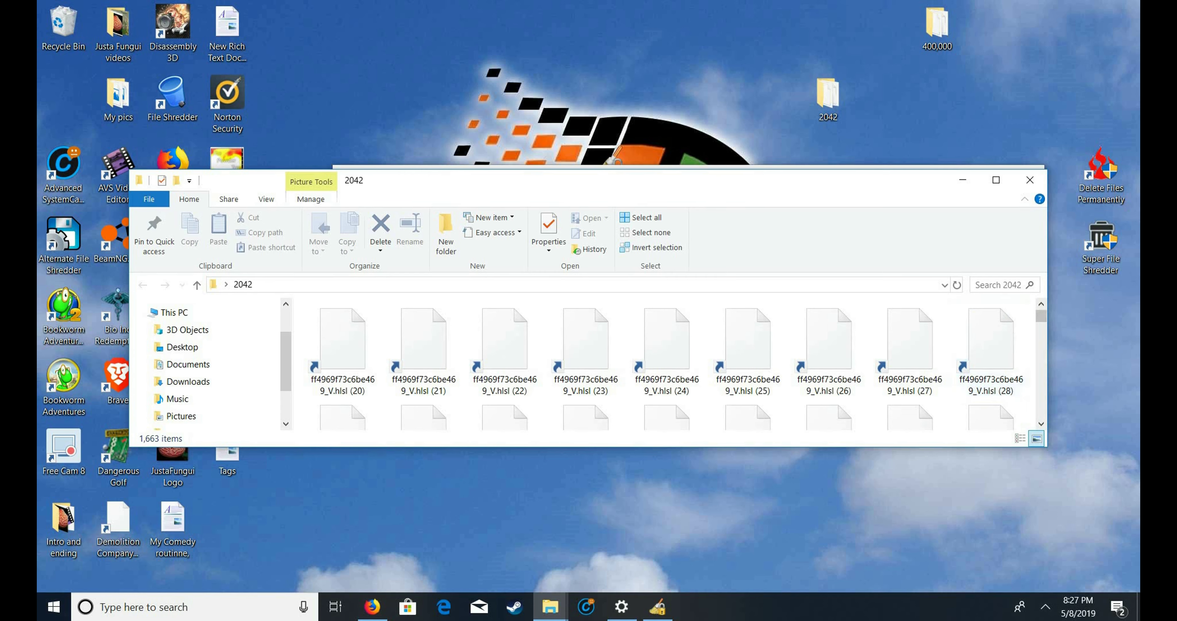
left_click_drag(1032, 301, 294, 441)
left_click_drag(1030, 431, 1031, 384)
left_click_drag(335, 383, 587, 279)
left_click(1030, 179)
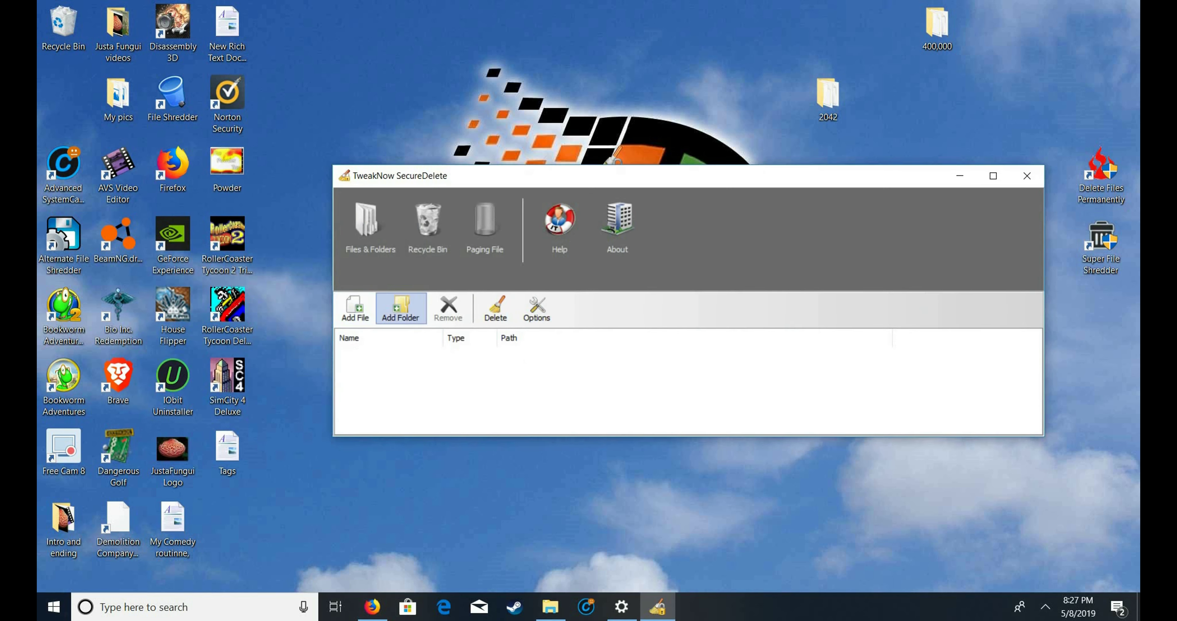
Add the whole 2042 folder to SecureDelete and shred it.
left_click(400, 308)
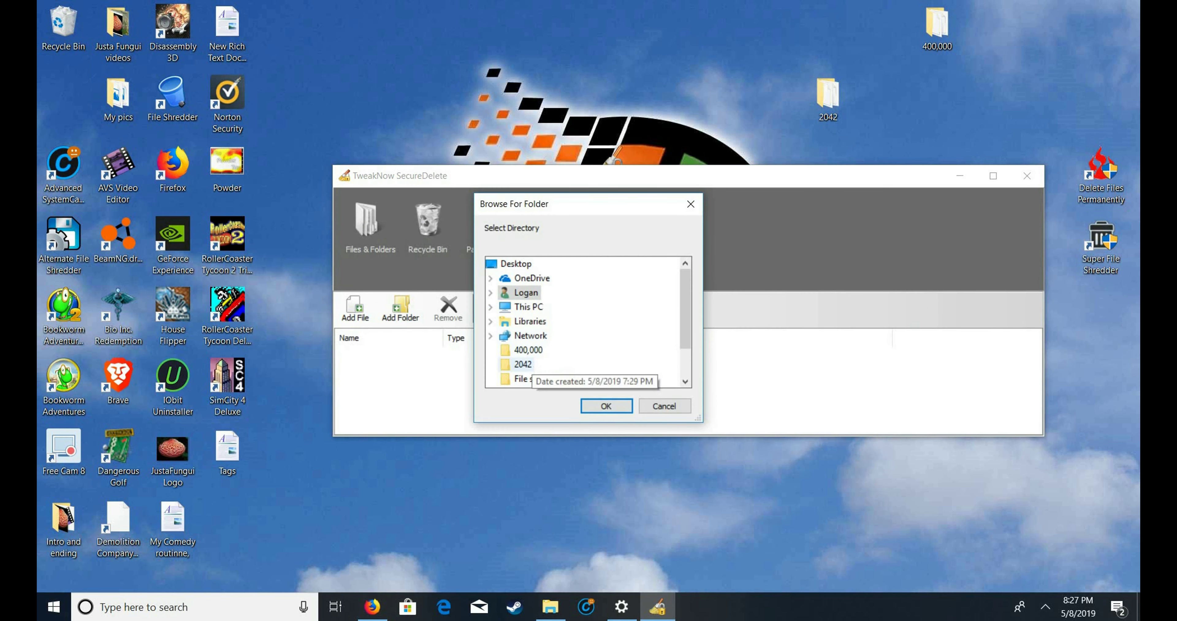
left_click(523, 365)
left_click(606, 405)
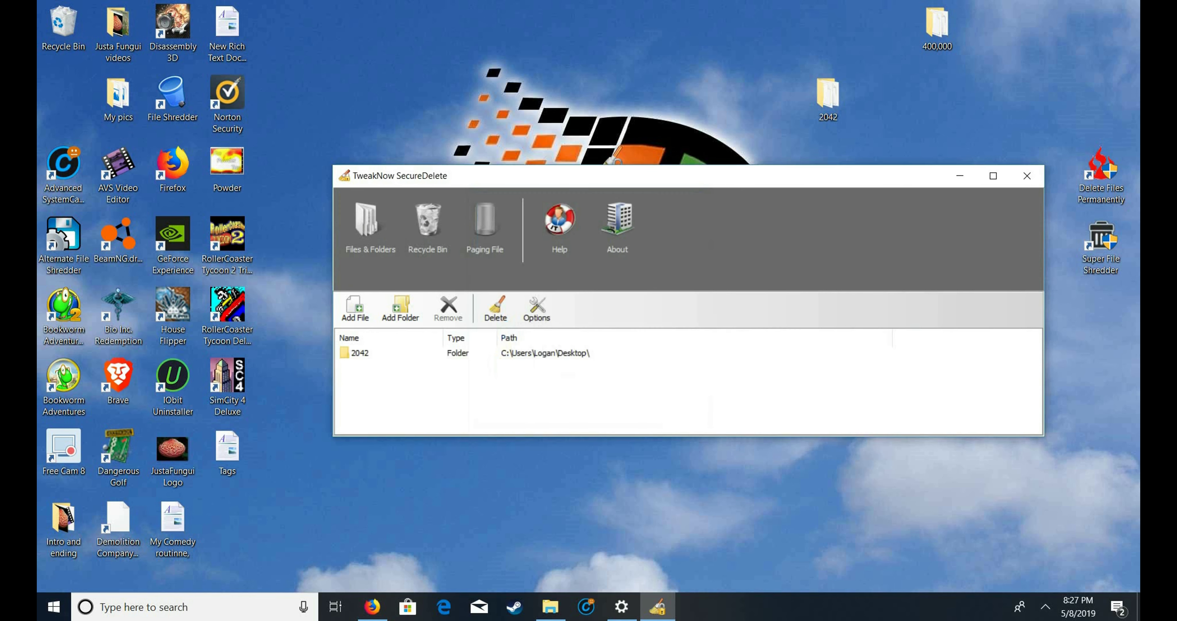
left_click(495, 308)
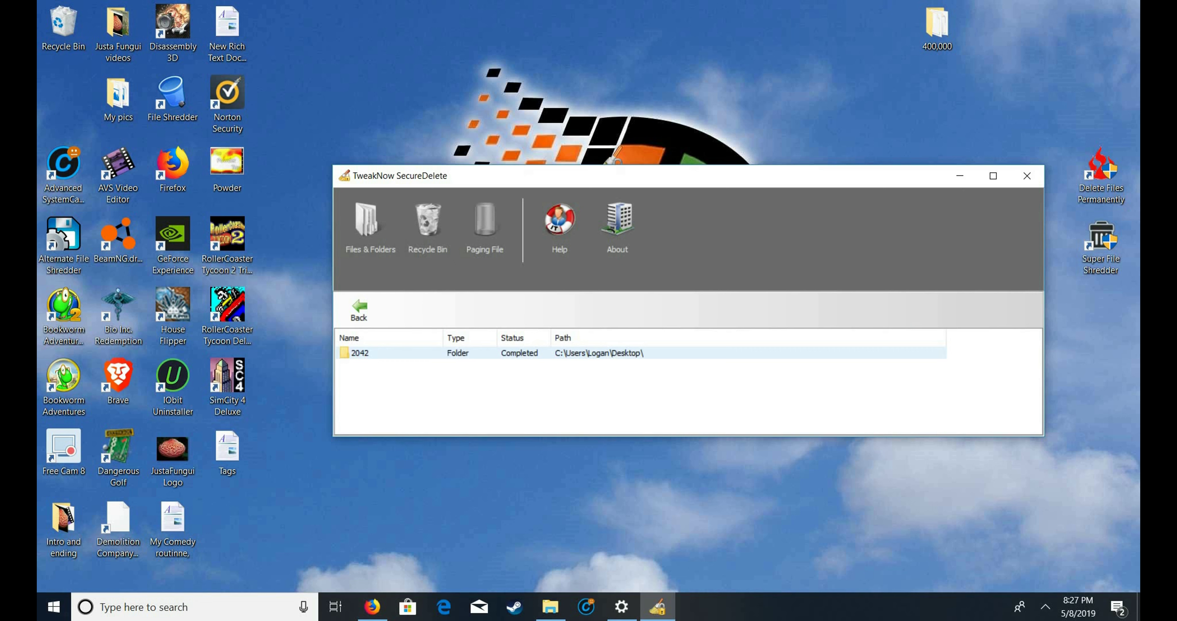
Clear the completed 2042 result to an empty list and nudge the window lower.
left_click(519, 353)
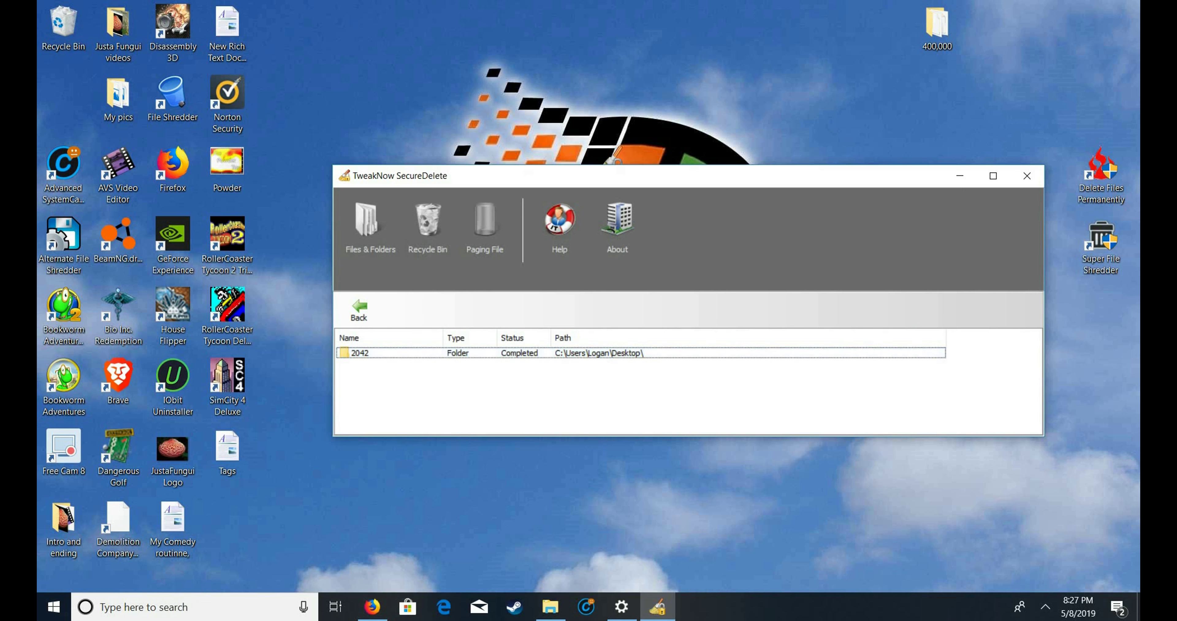
left_click(358, 309)
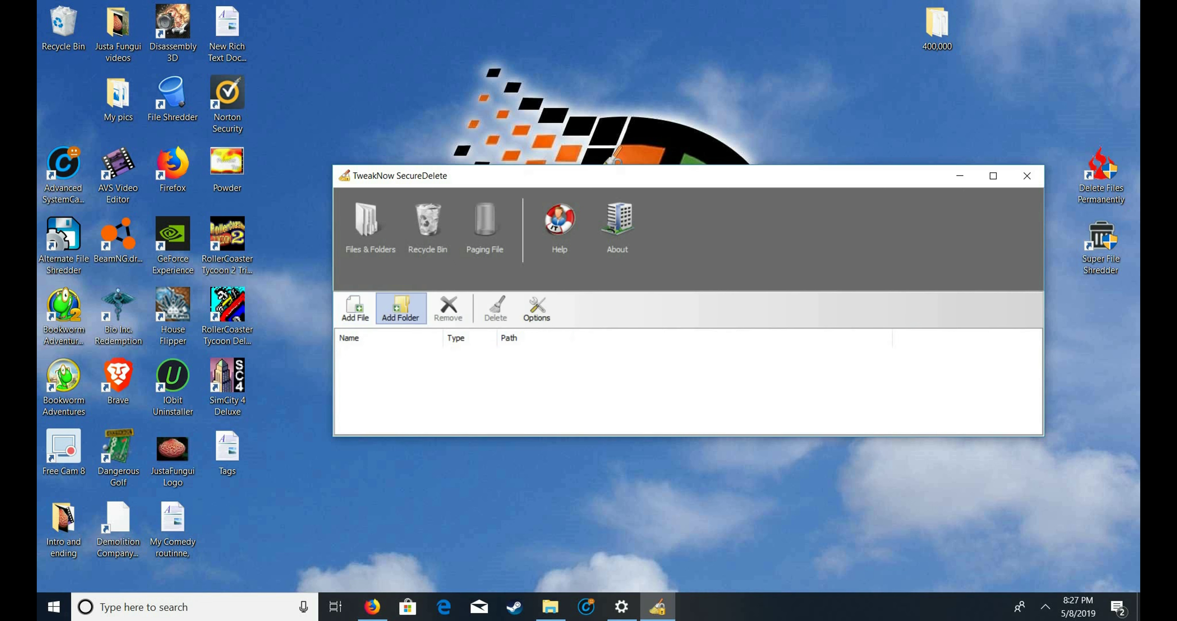
left_click_drag(685, 175, 689, 213)
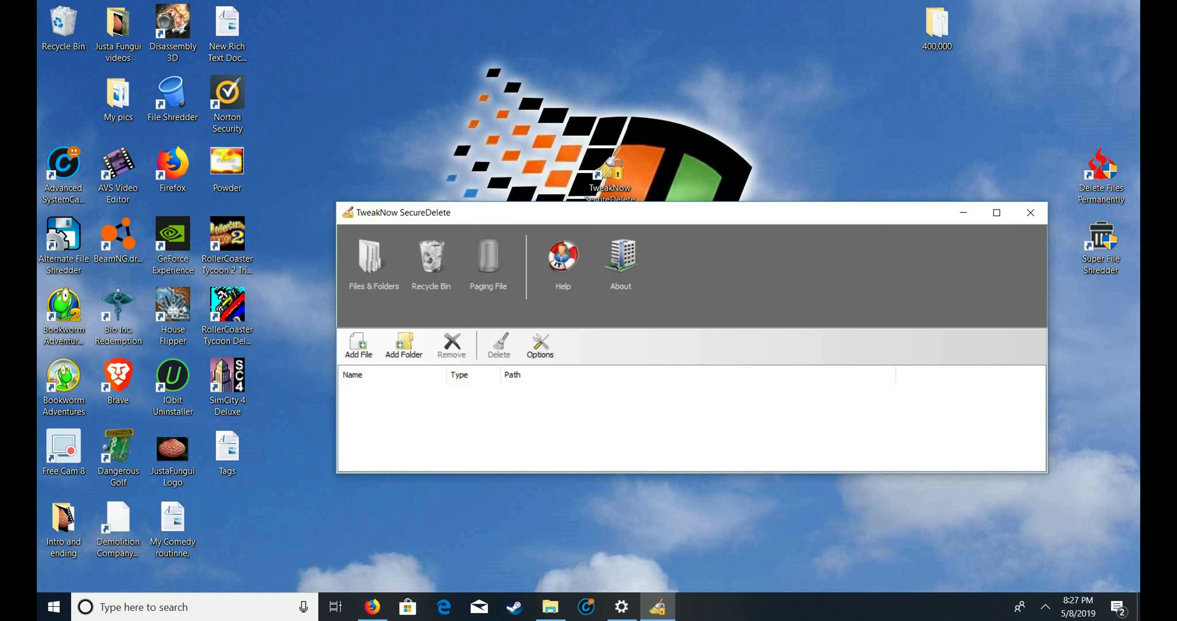
Close SecureDelete, create a New folder on the desktop, and open the 400,000 folder.
left_click(1030, 212)
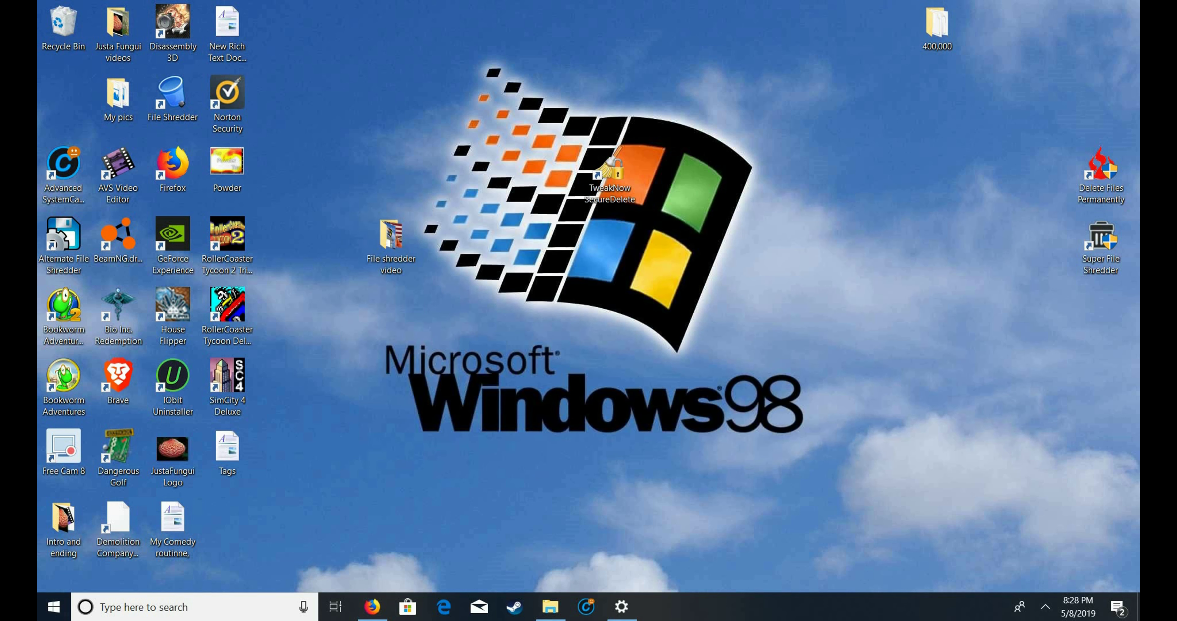
right_click(731, 165)
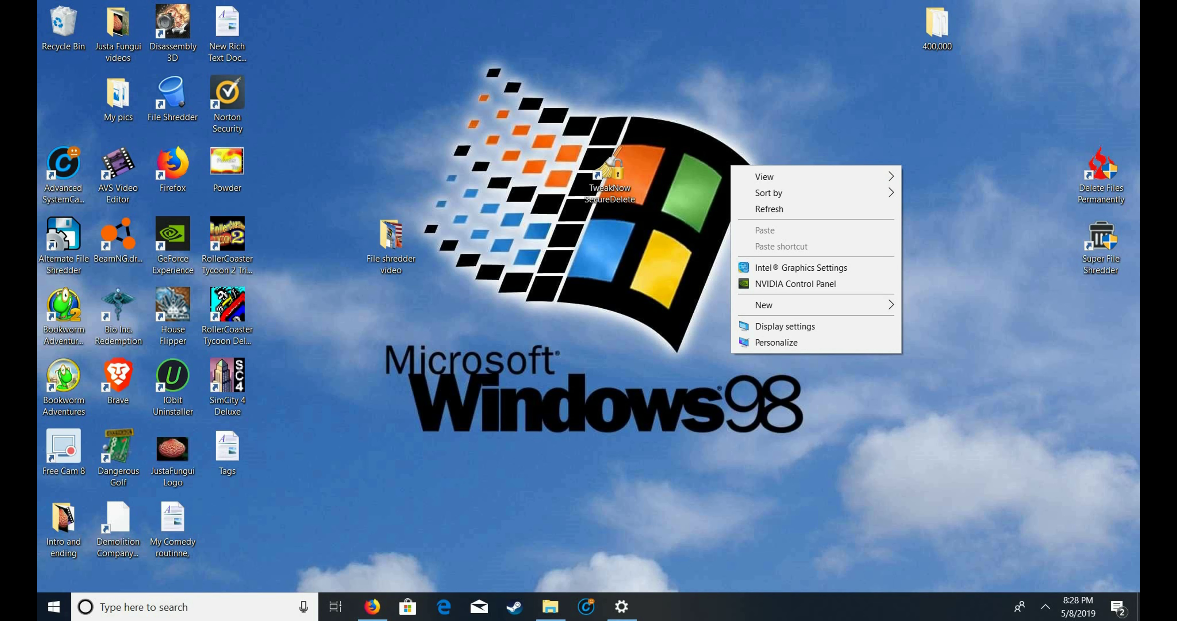
right_click(668, 72)
mouse_move(704, 211)
left_click(873, 214)
double_click(936, 25)
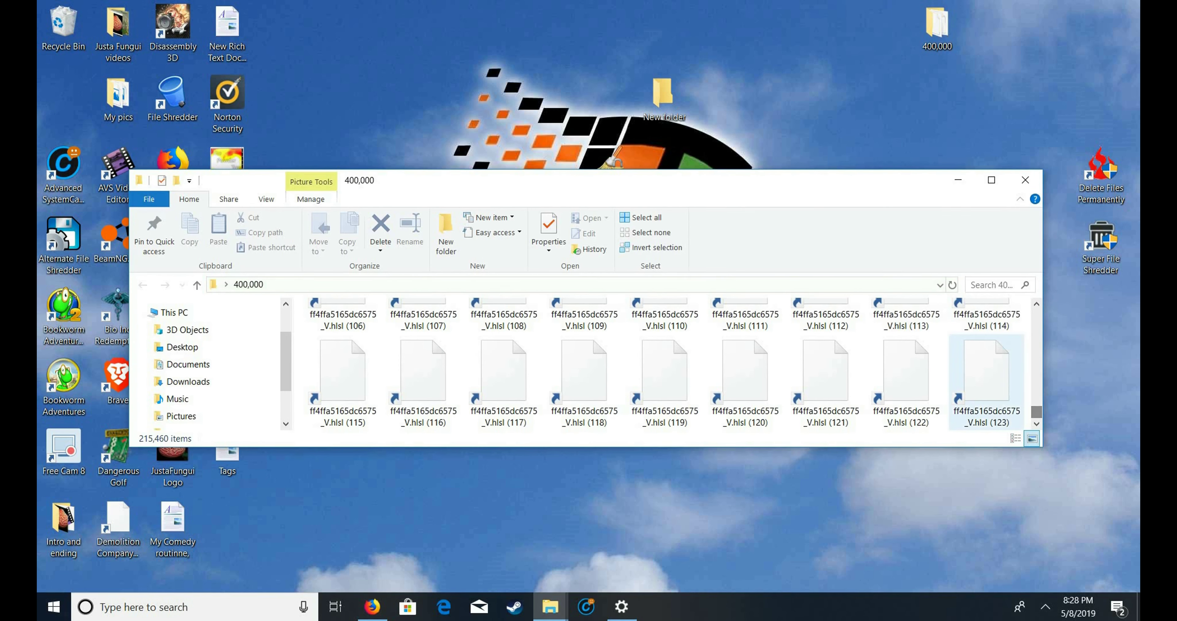
Select all the shortcut files in the 400,000 folder with Ctrl+A.
key("ctrl+a")
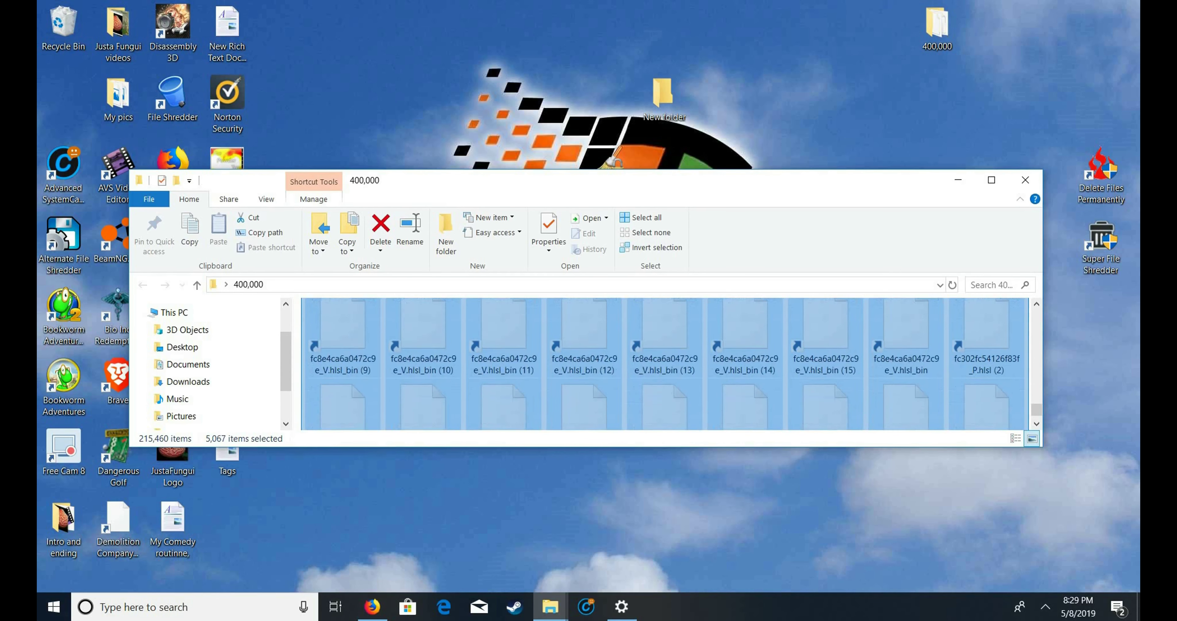
Move a block of about 5,156 shortcut files from 400,000 into New folder.
left_click_drag(384, 365, 621, 292)
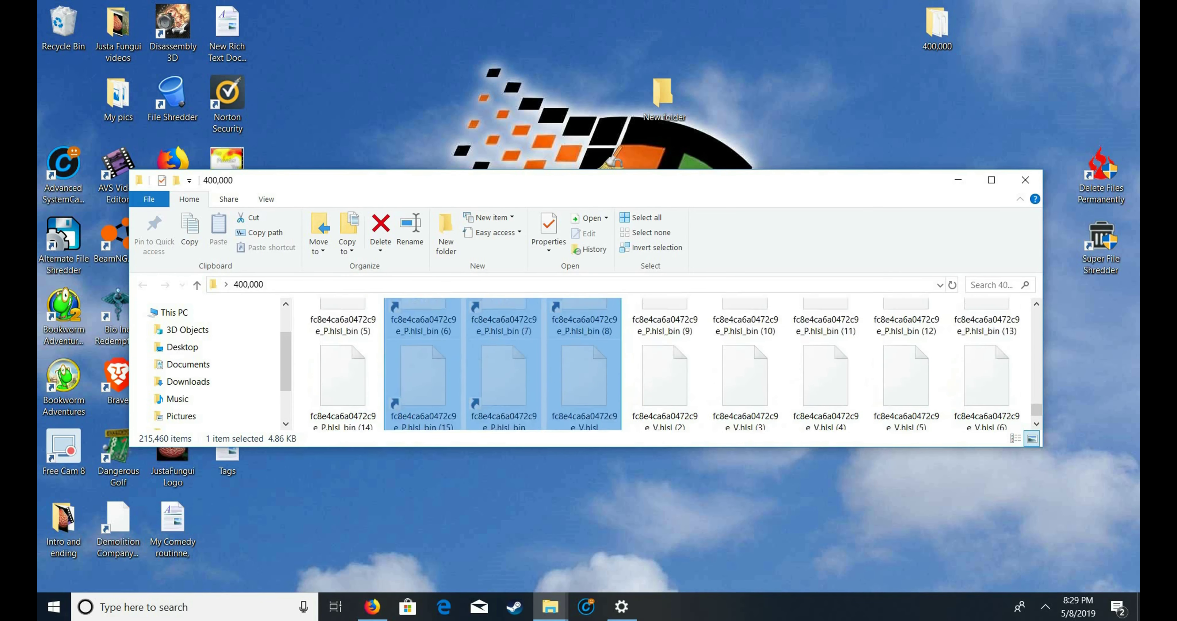
left_click(986, 329, "shift")
left_click_drag(986, 326, 663, 96)
left_click_drag(1023, 383, 294, 525)
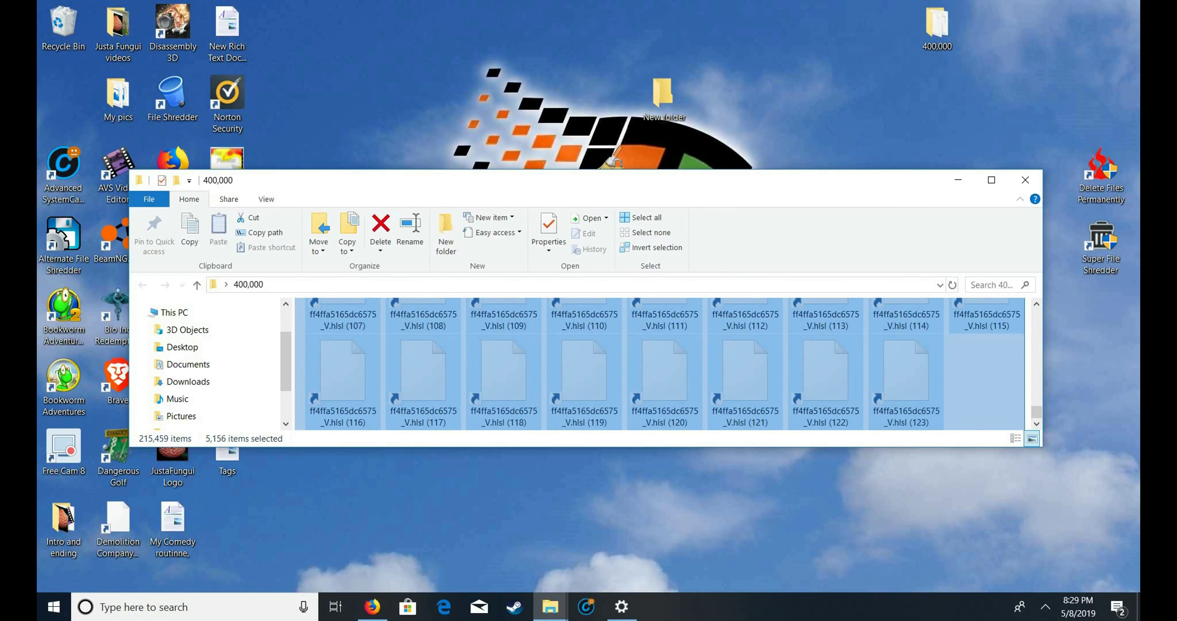
left_click_drag(256, 438, 256, 434)
left_click_drag(584, 317, 670, 106)
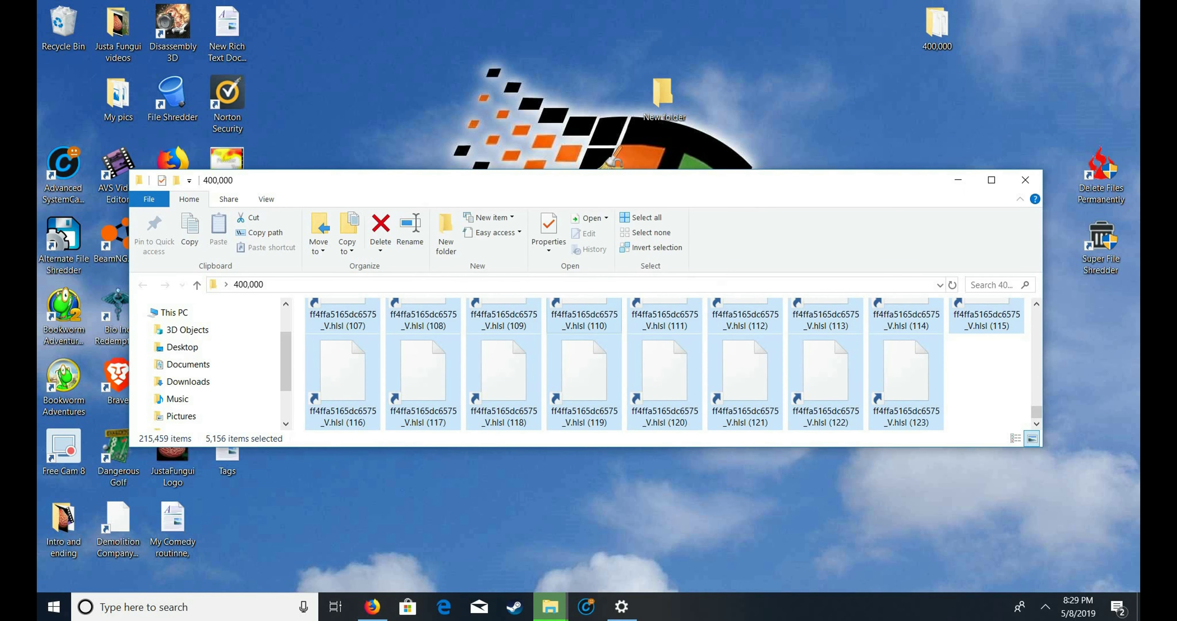
Close the 400,000 window, cancel the remaining move, and launch TweakNow SecureDelete.
left_click(1025, 180)
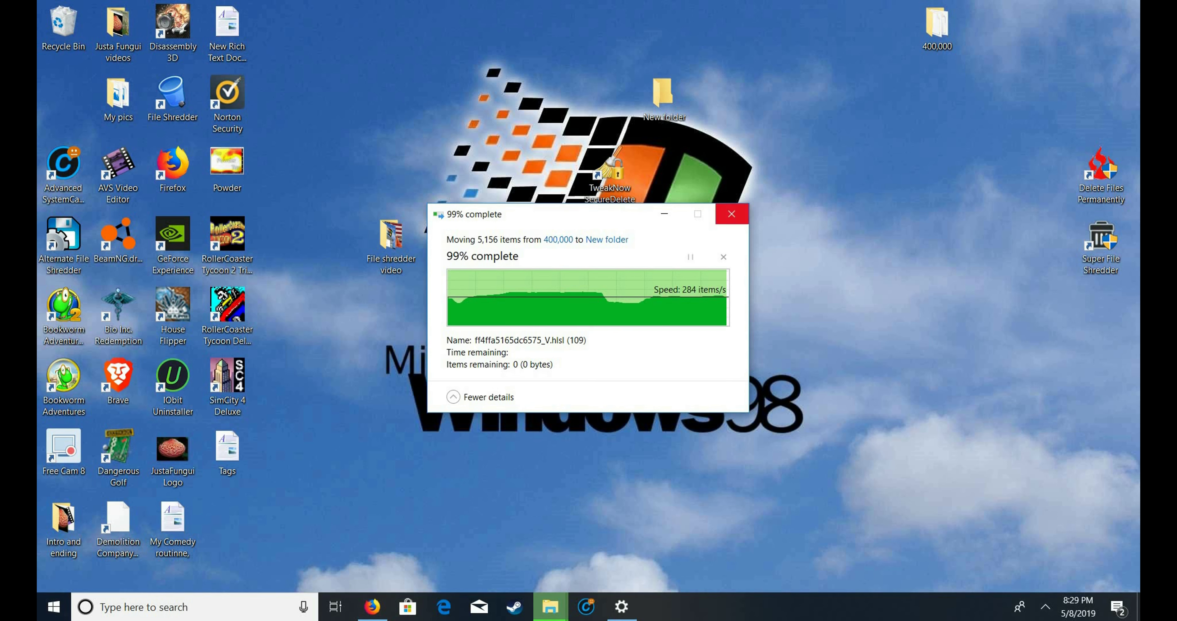
left_click(732, 213)
double_click(609, 175)
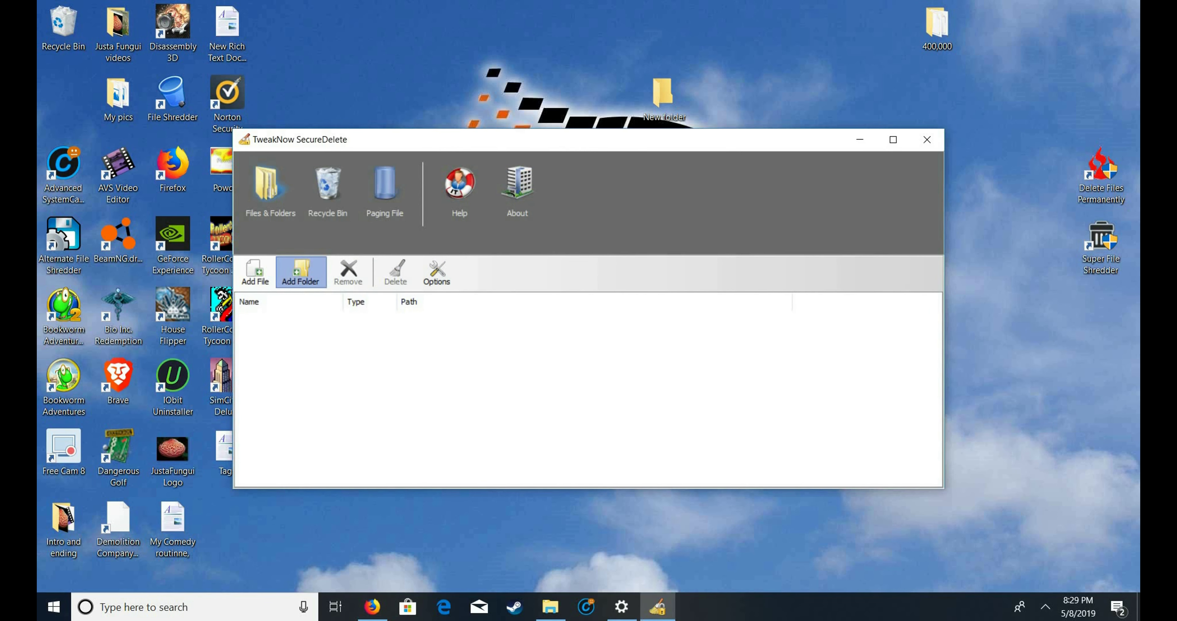
Add New folder to TweakNow SecureDelete, shred it, and return to the empty list.
left_click(300, 271)
scroll(525, 293, "down", 1)
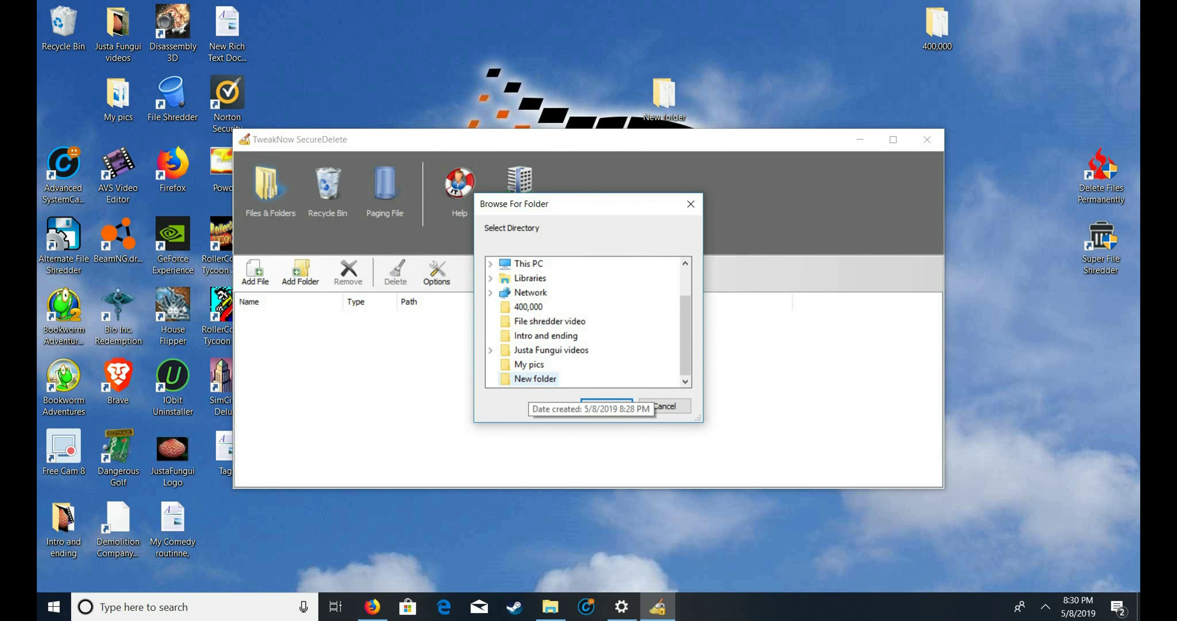
left_click(529, 379)
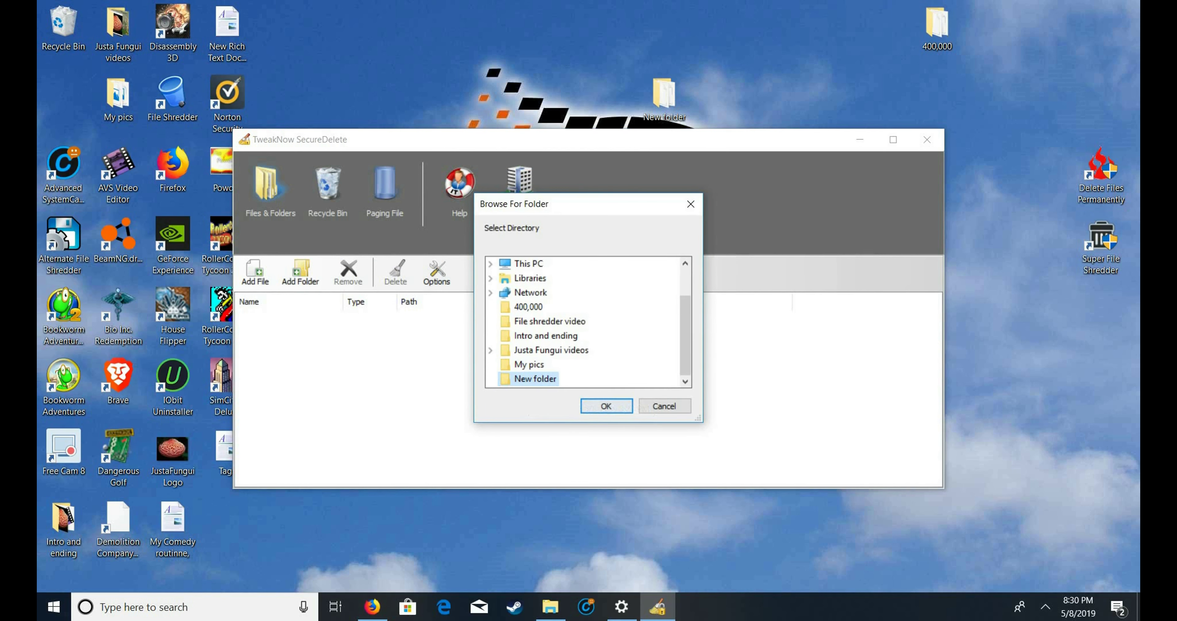
left_click(606, 405)
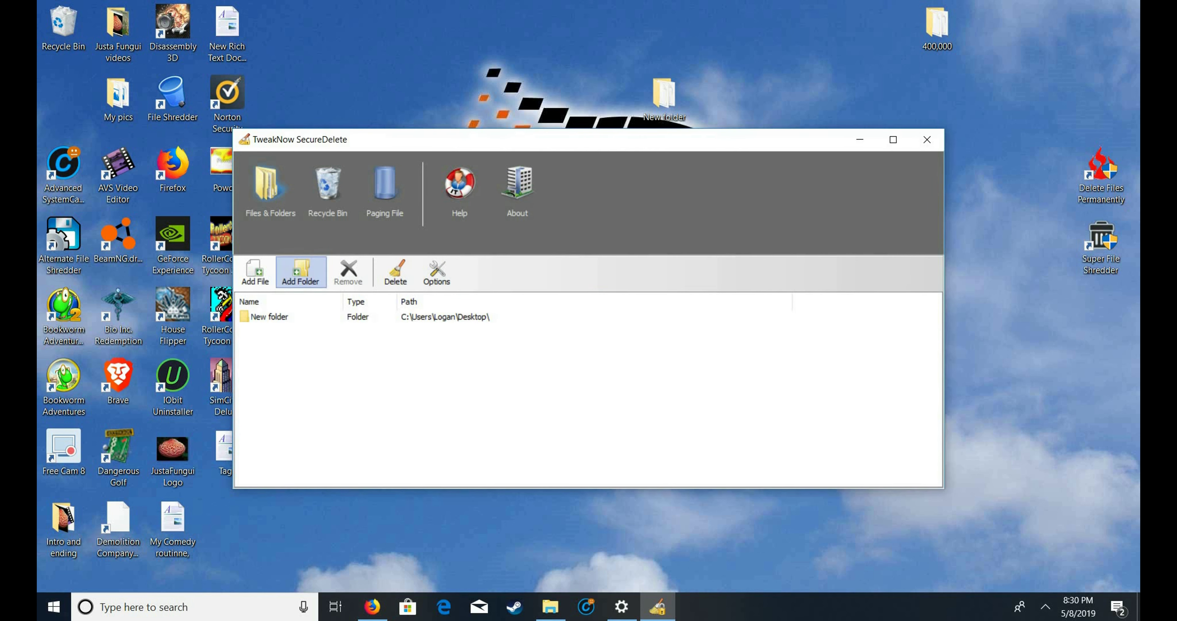
left_click(395, 271)
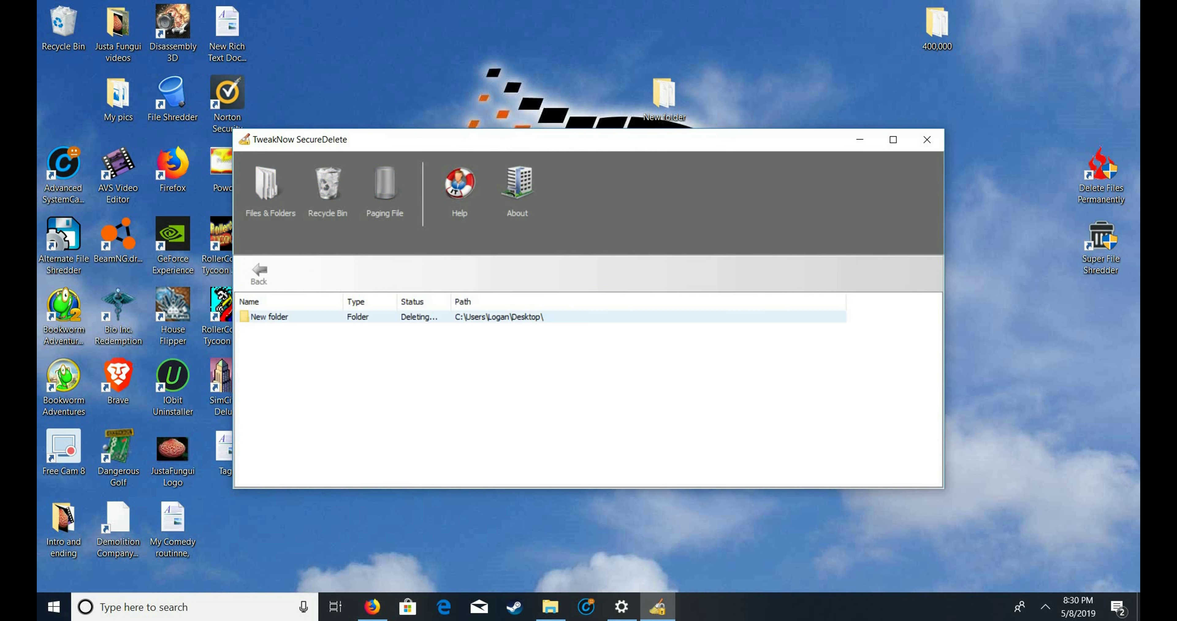
left_click(259, 272)
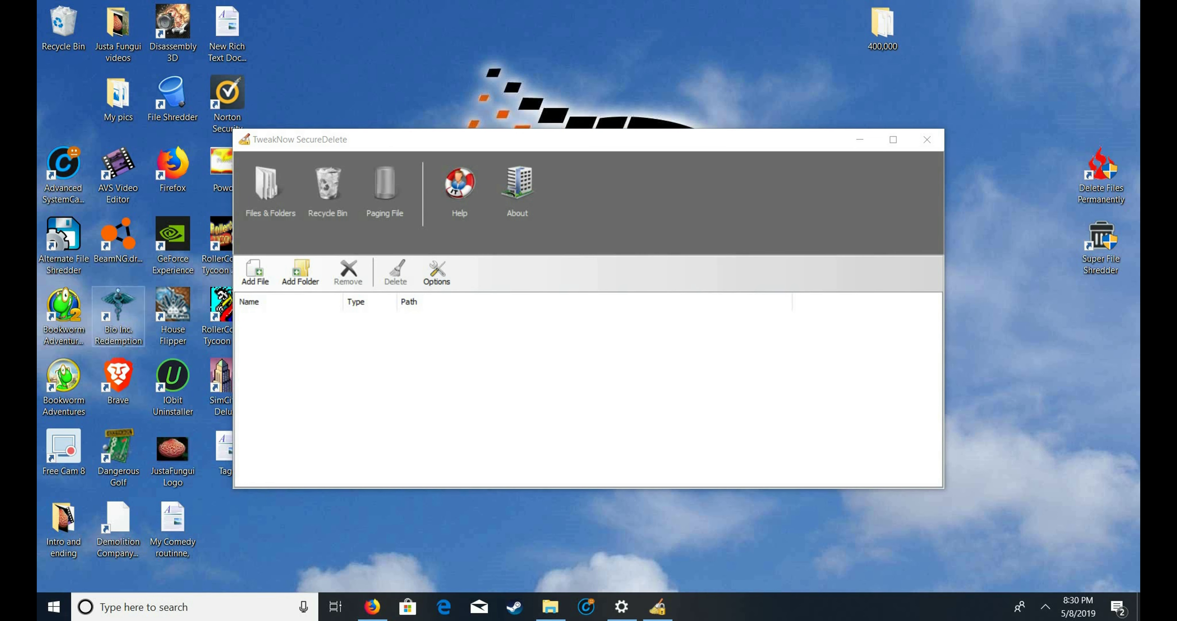
Add the 400,000 folder to the shredding list and start deleting it.
left_click(300, 273)
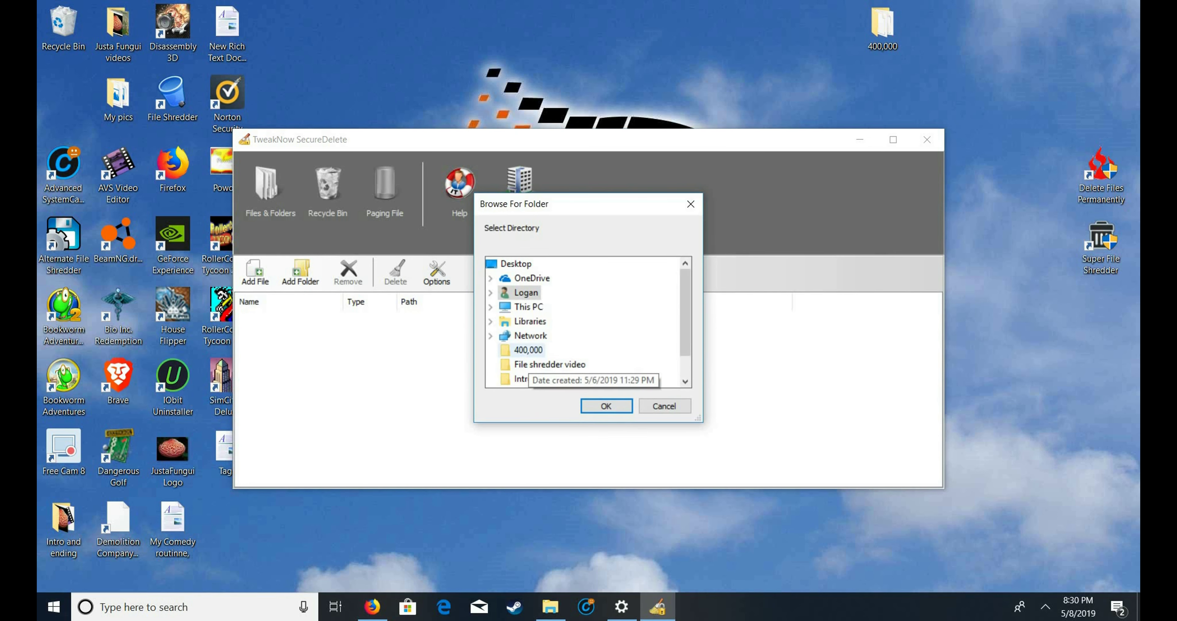
left_click(529, 351)
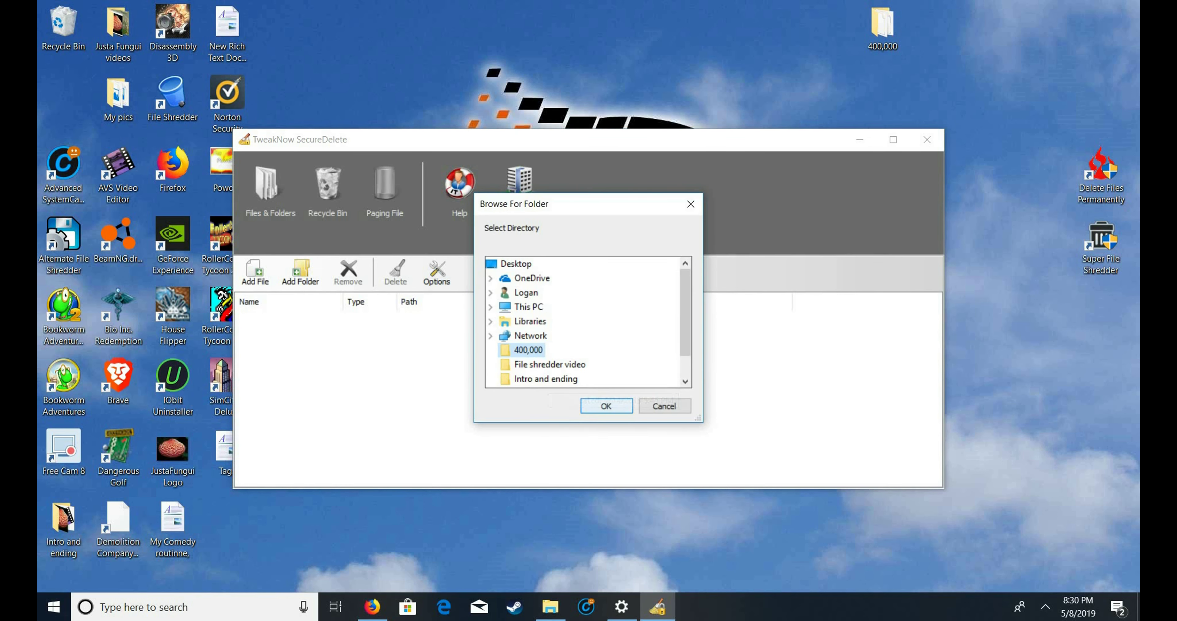
left_click(606, 406)
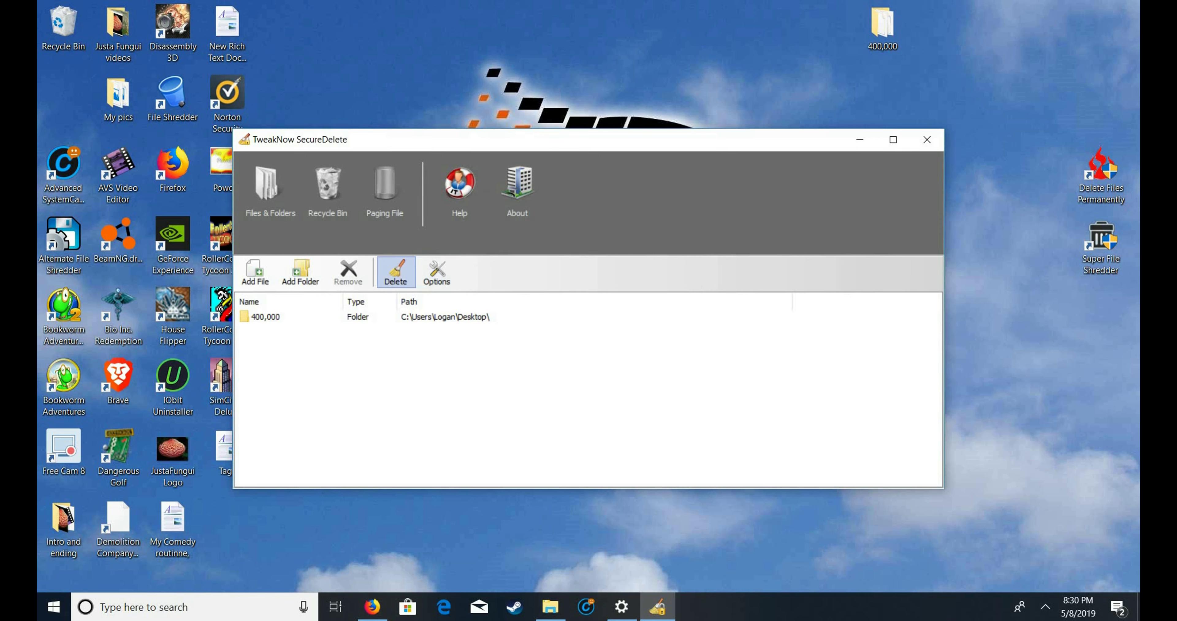
left_click(395, 273)
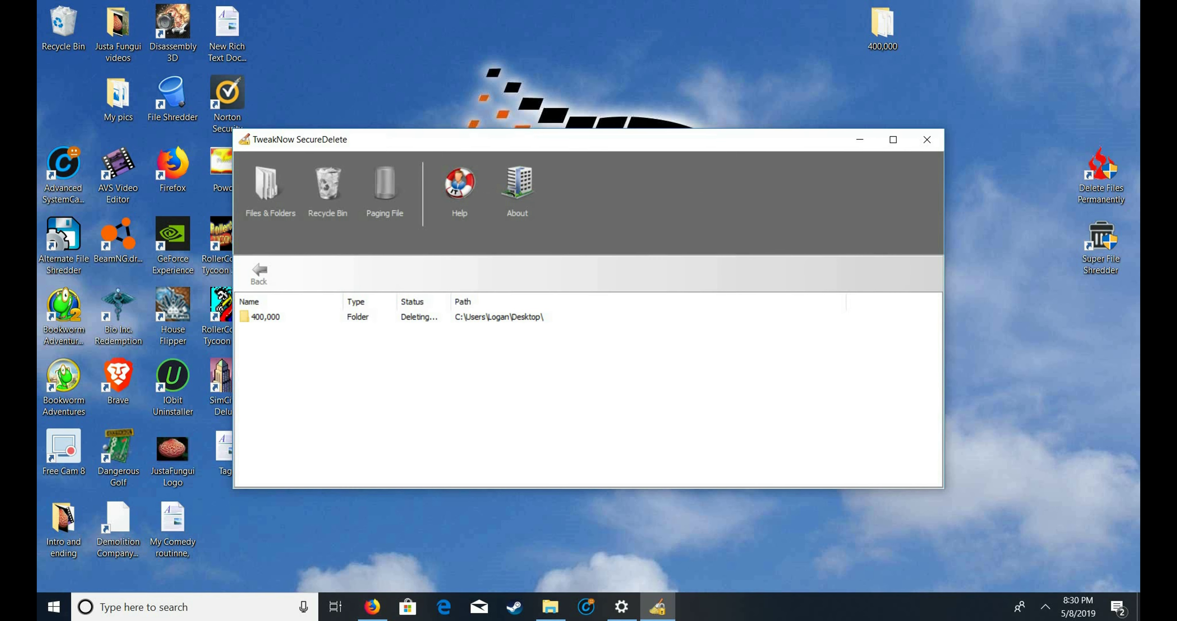